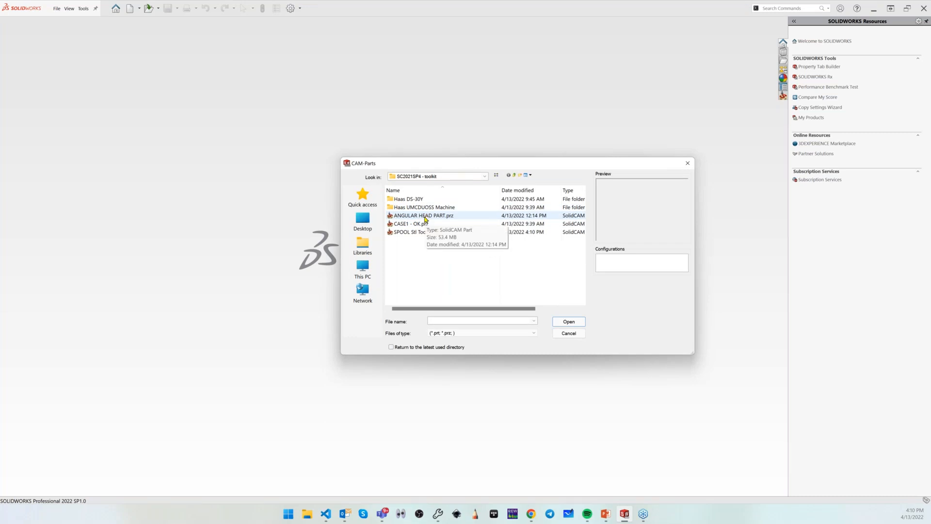
- Open the CAM-Part ANGULAR HEAD PART.prz from the SC2021SP4 - toolkit folder and launch its ToolKit
left_click(426, 216)
left_click(576, 323)
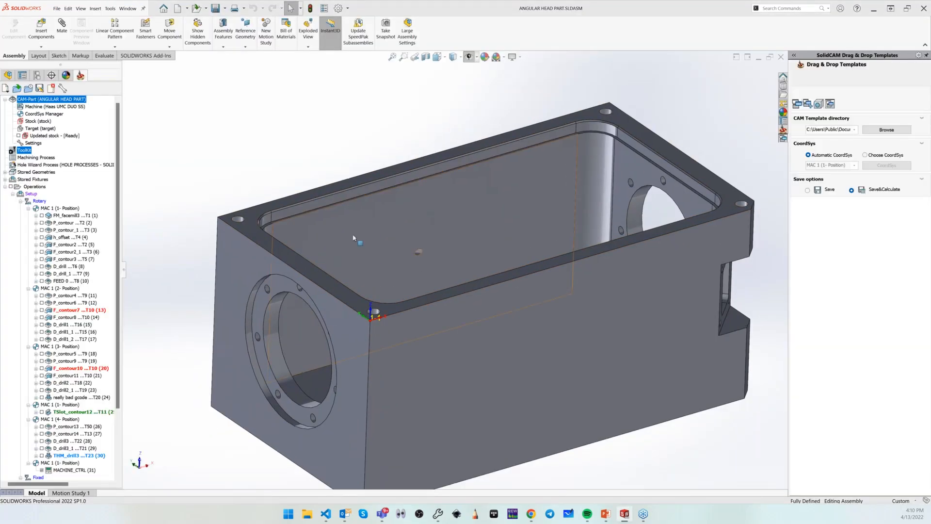
double_click(24, 150)
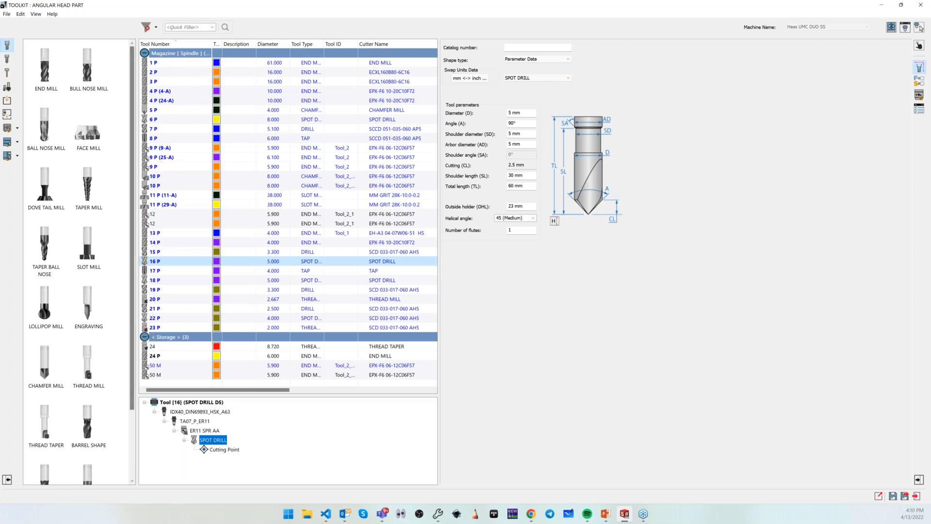
- Preview the Haas UMC DUO SS machine model in 3D from an angled view and close the preview
left_click(891, 28)
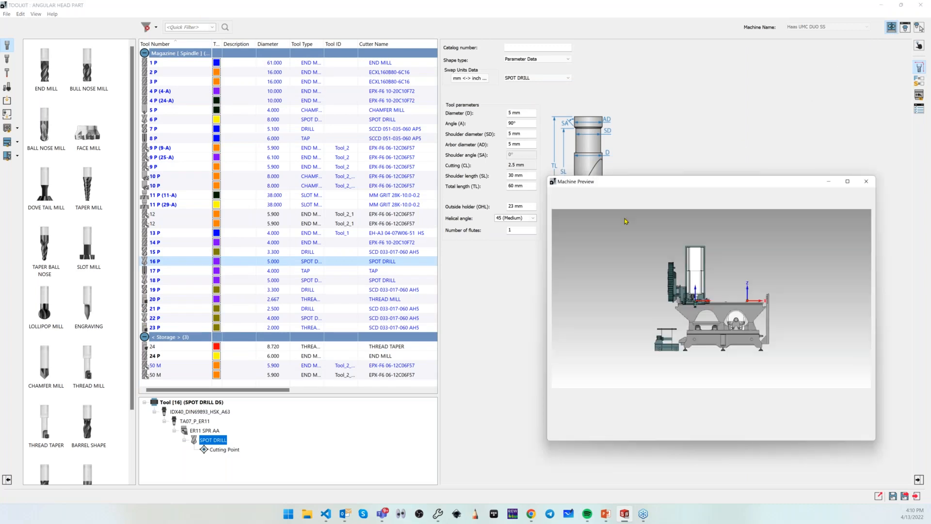
middle_click_drag(714, 310, 578, 221)
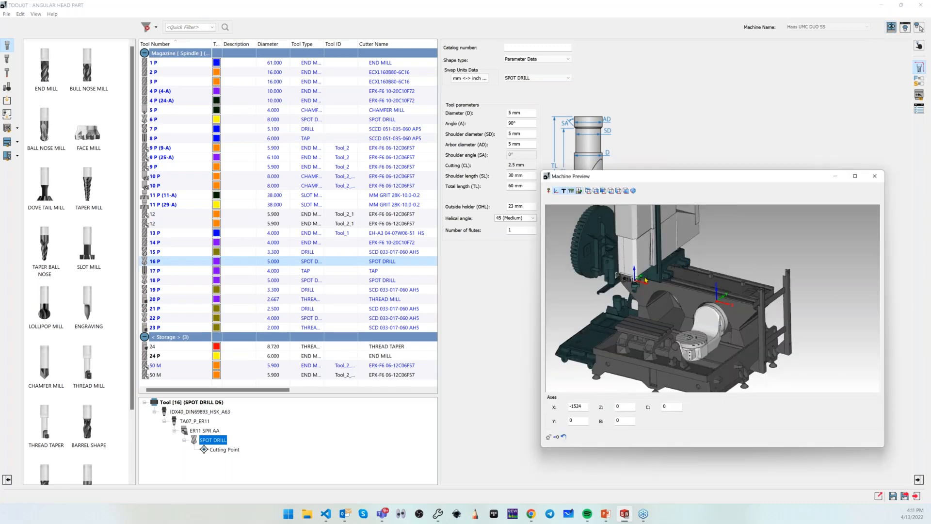
left_click(874, 177)
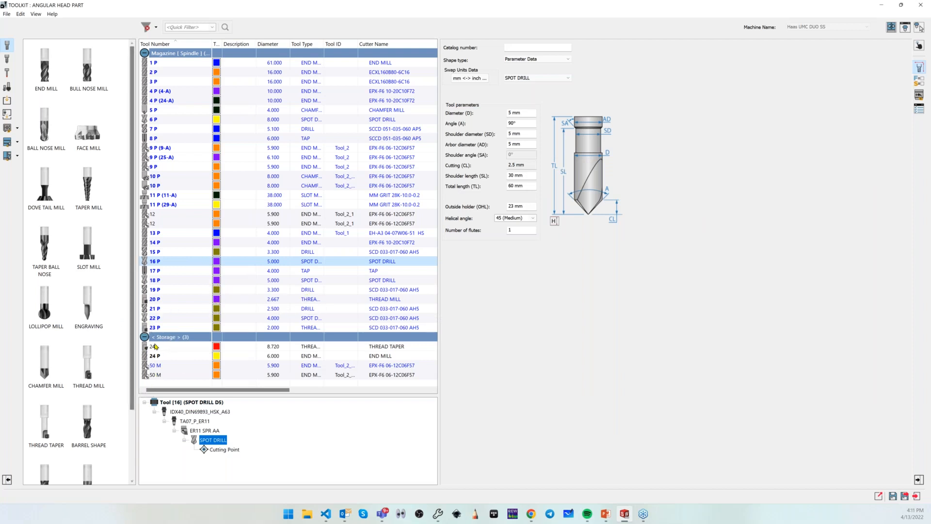
- Inspect the two-cutter angular head of stored tool 50 M in the 3D tool viewer, keeping its component tree in view
left_click(155, 367)
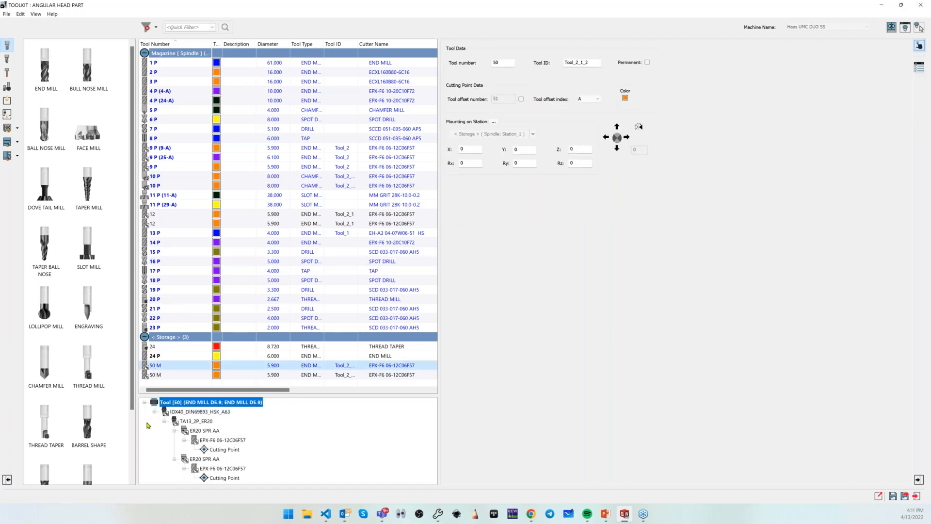
left_click_drag(307, 389, 320, 293)
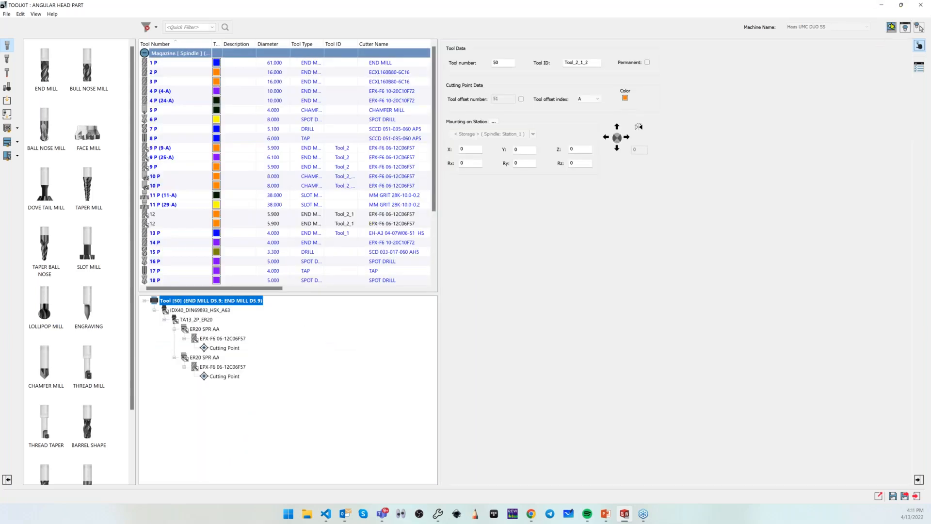
left_click(895, 27)
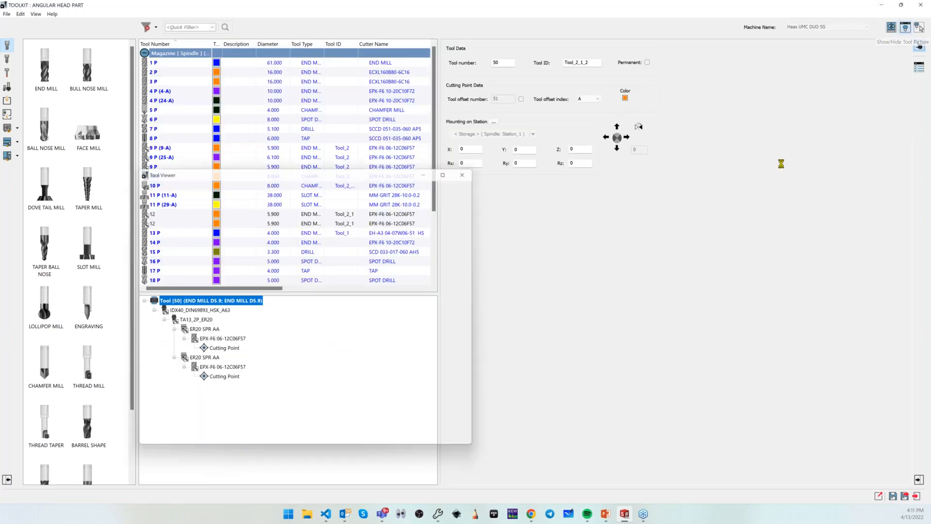
middle_click_drag(289, 317, 292, 209)
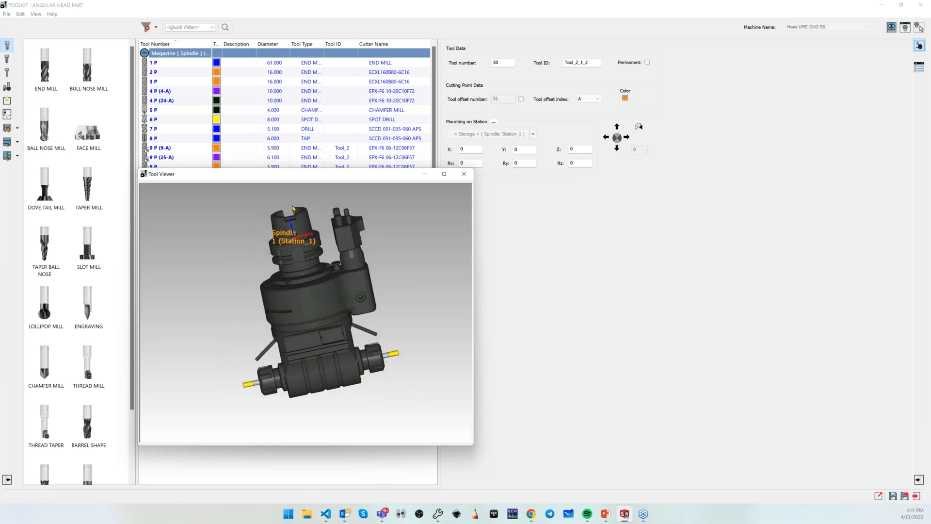
middle_click_drag(301, 262, 283, 234)
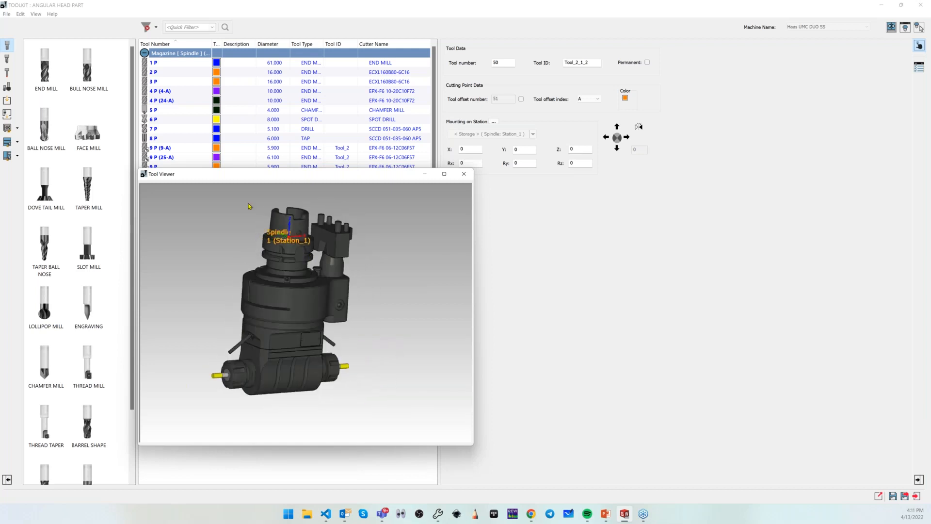
left_click_drag(381, 179, 650, 224)
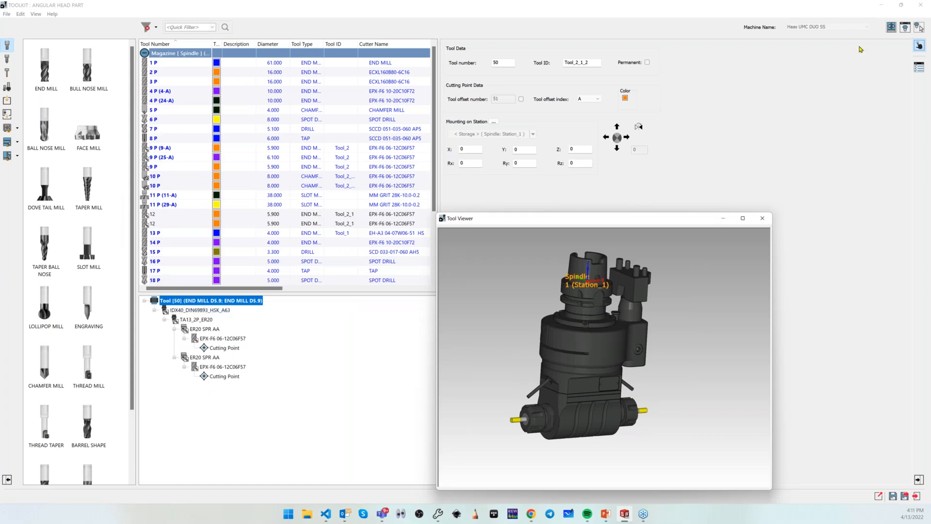
- Check the manual change and spindle station settings of tool 50 and exit the ToolKit
left_click(919, 68)
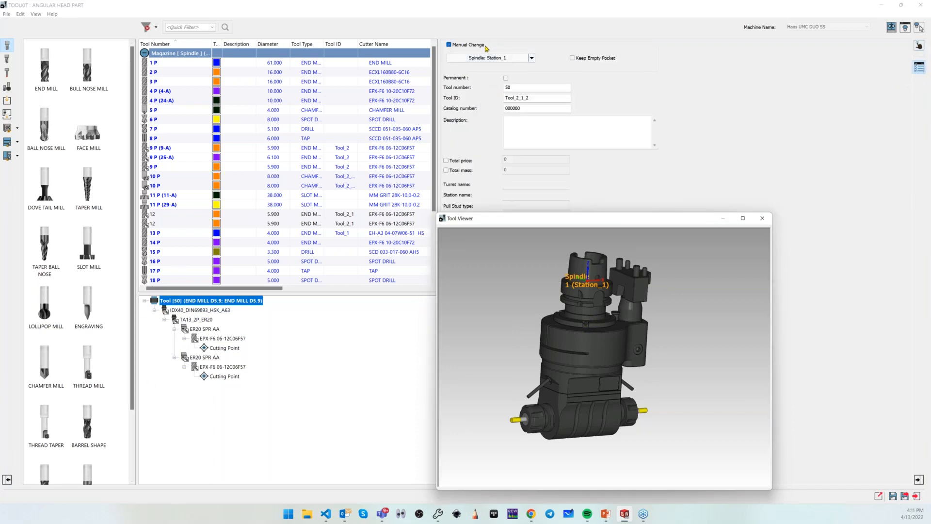
left_click(532, 60)
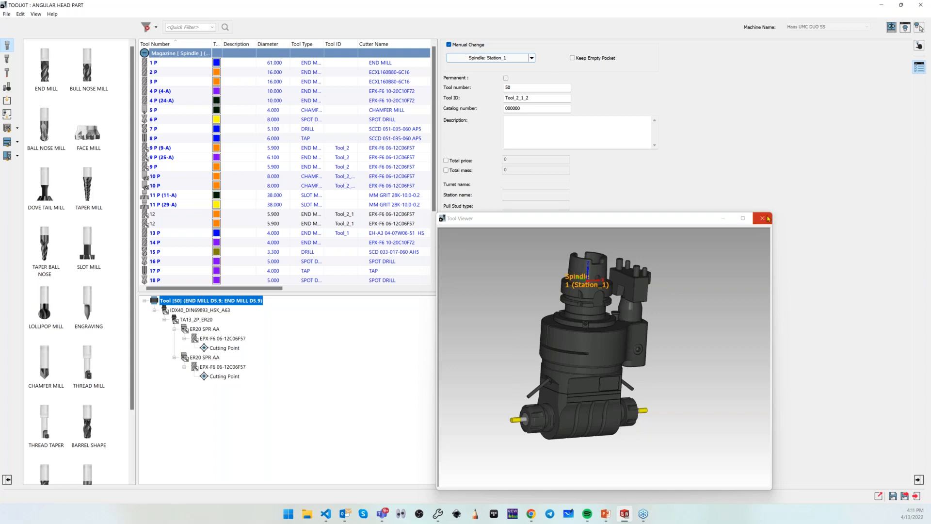
left_click(746, 233)
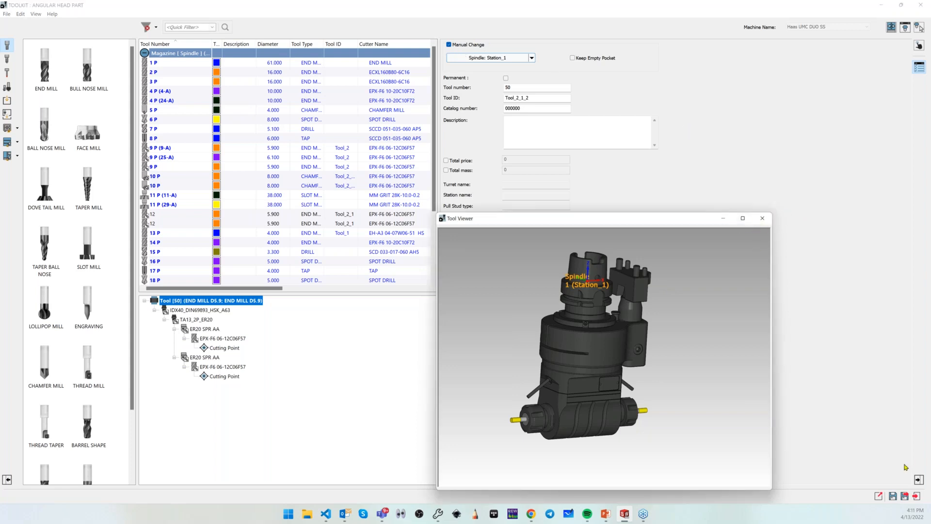
left_click(903, 493)
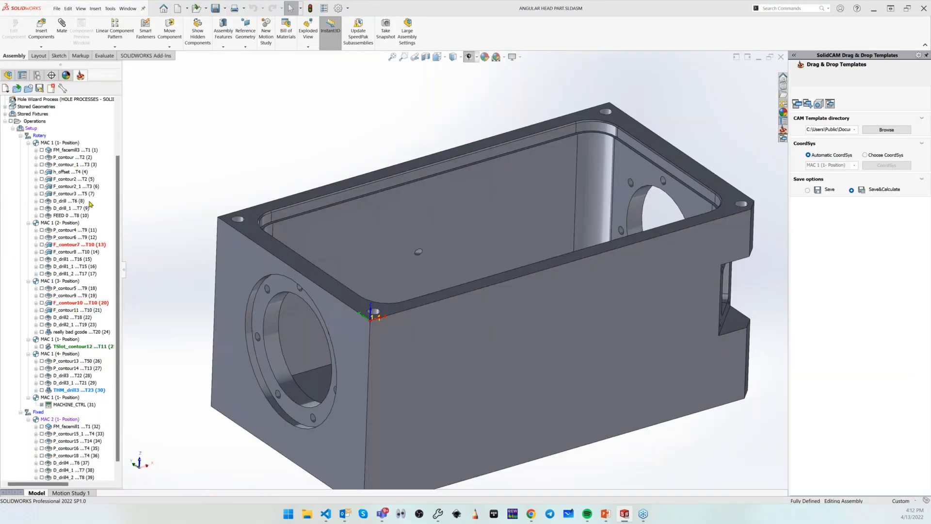
- Open the pocket operation P_contour13 for editing and generate its G-code
left_click(67, 362)
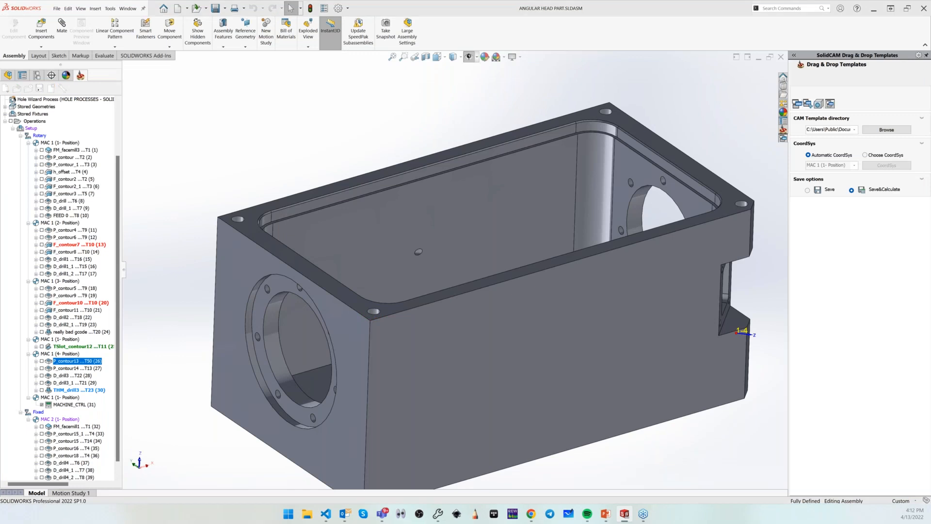
left_click(283, 69)
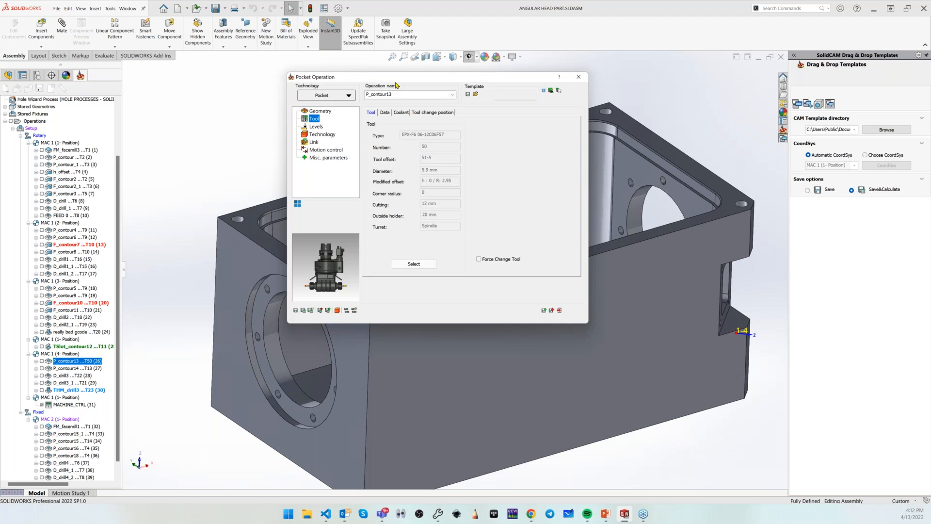
left_click(347, 310)
left_click(115, 236)
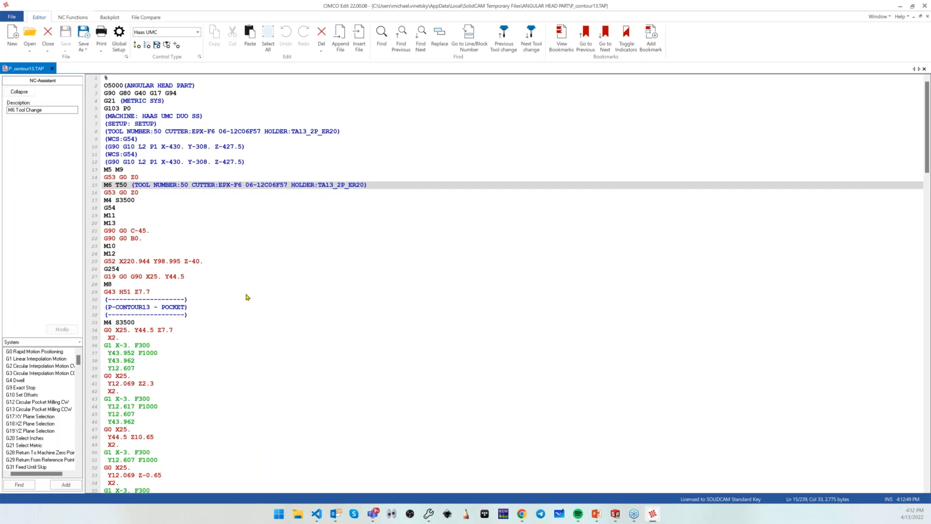
- Examine the tool change and length compensation lines in the P_contour13 G-code and close the code editor
left_click(245, 293)
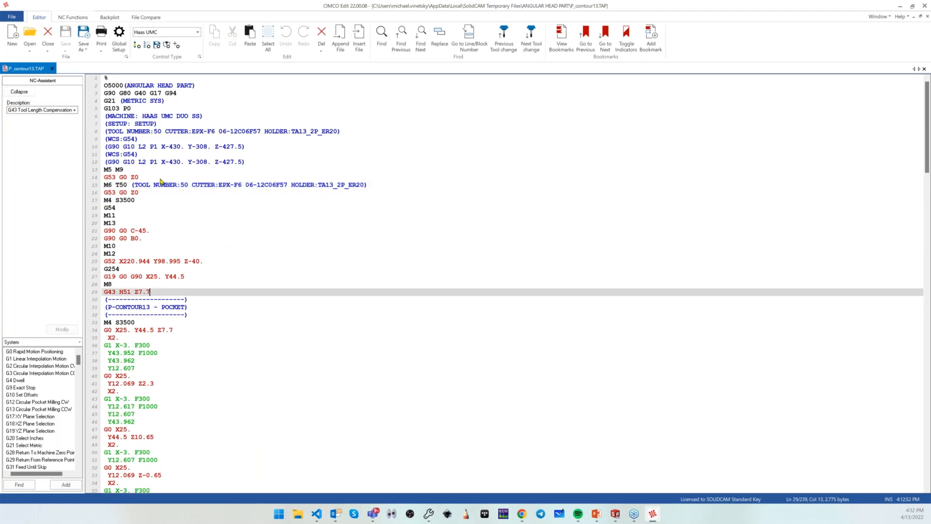
scroll(192, 198, "down", 10)
scroll(225, 203, "up", 5)
scroll(225, 203, "up", 5)
left_click(925, 6)
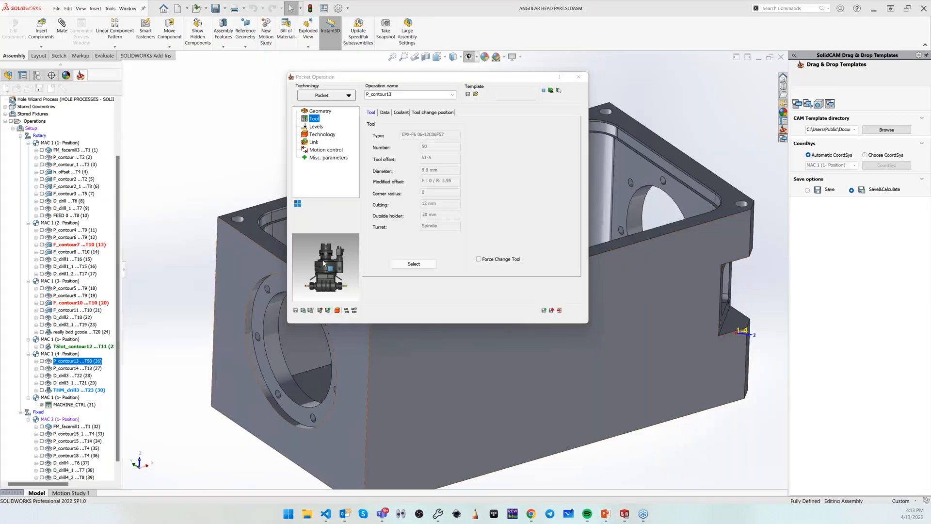
- Switch to File Explorer and copy the postprocessor file Haas.gpp from the umc-1500-duo_2020-07 folder
left_click(307, 514)
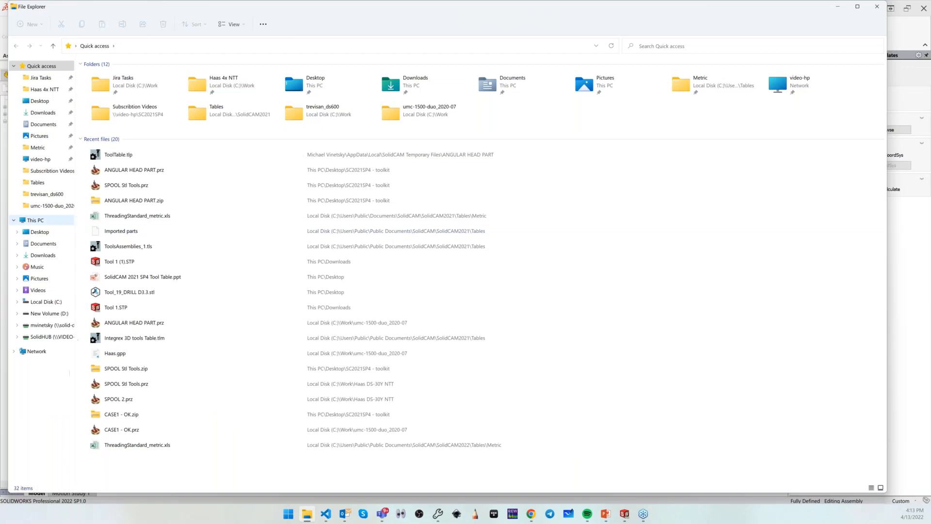
left_click(48, 206)
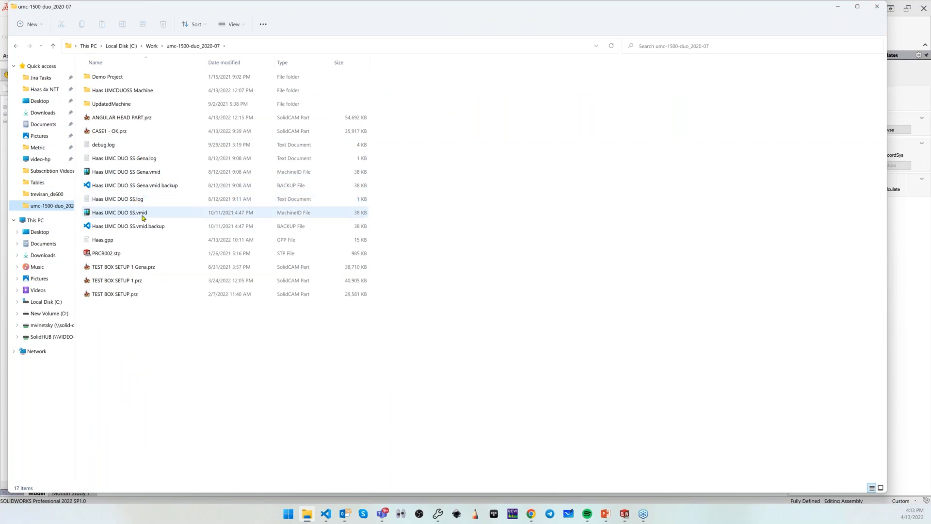
left_click(113, 239)
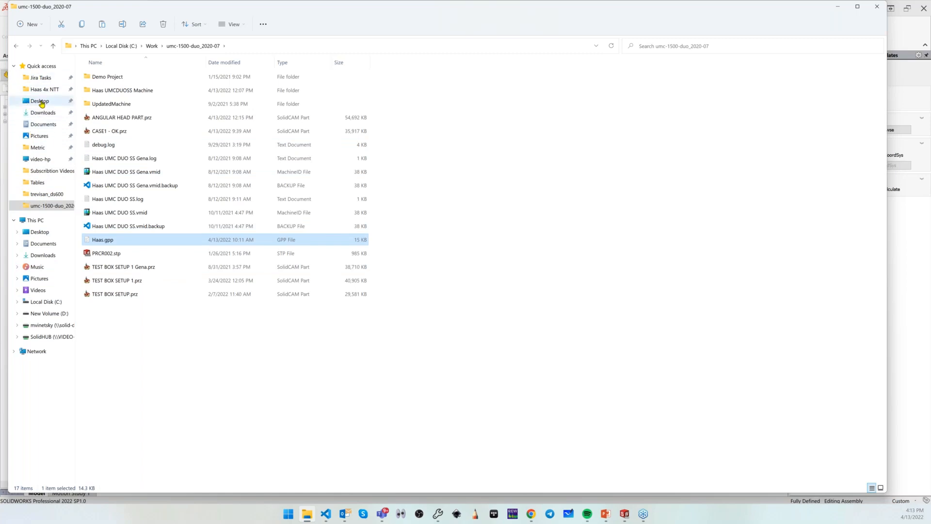
- Paste Haas.gpp into the SC2021SP4 - toolkit folder on the Desktop, replacing the existing file, and minimize File Explorer
left_click(40, 101)
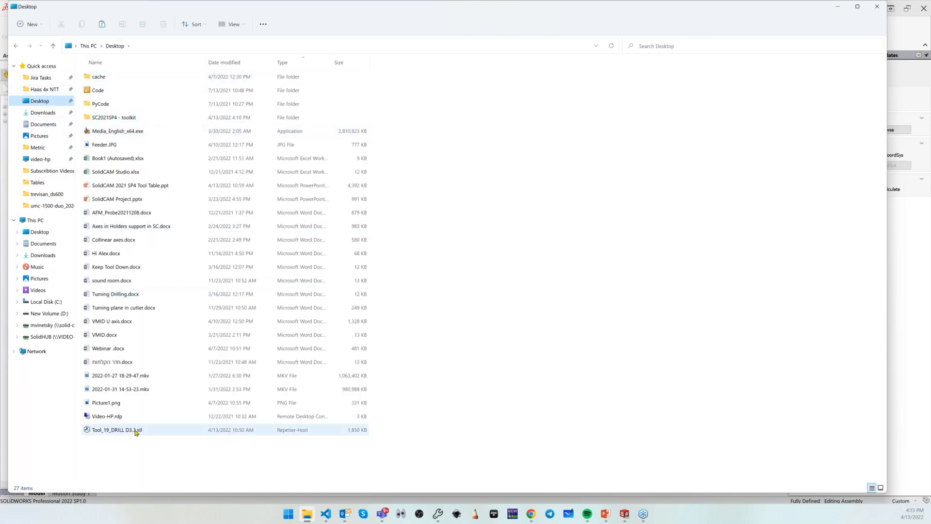
double_click(130, 118)
right_click(254, 250)
right_click(466, 306)
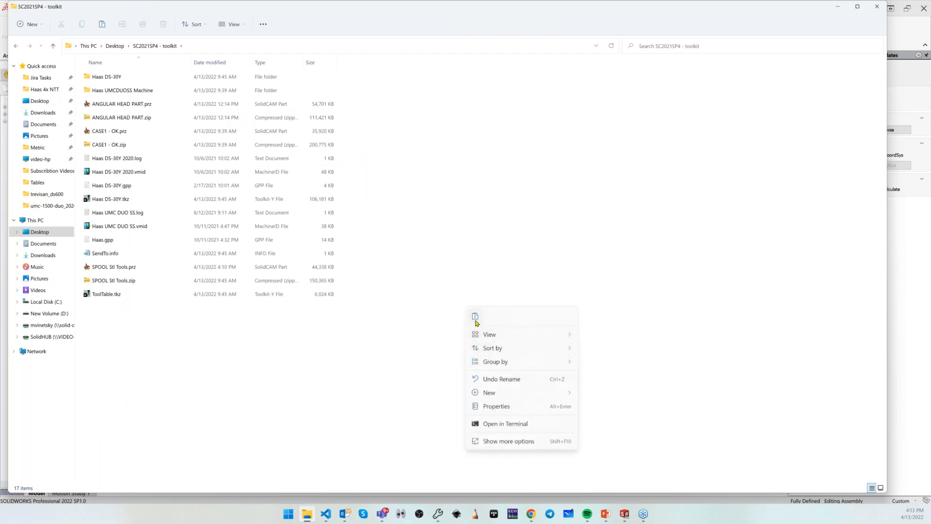
left_click(476, 316)
left_click(156, 239)
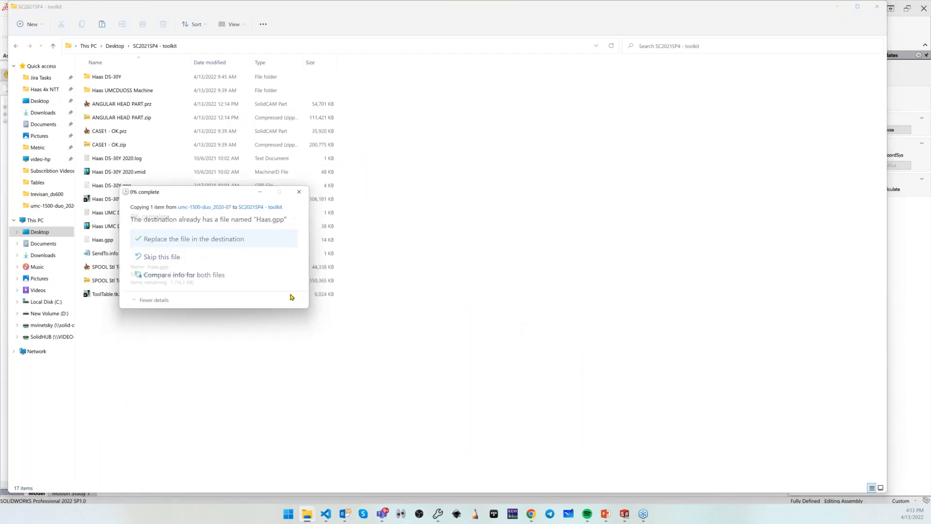
left_click(839, 7)
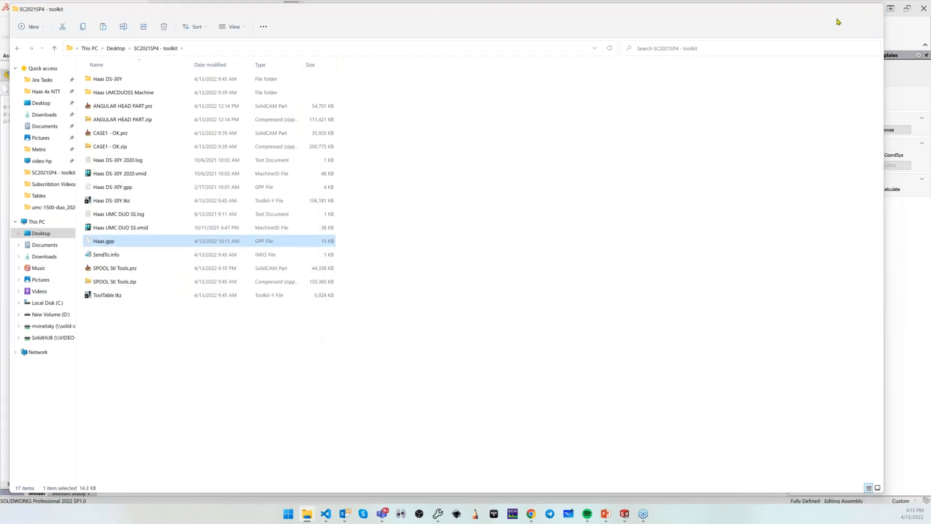
- Regenerate the G-code of P_contour13 with the replaced postprocessor and review it through to the program end
left_click(346, 310)
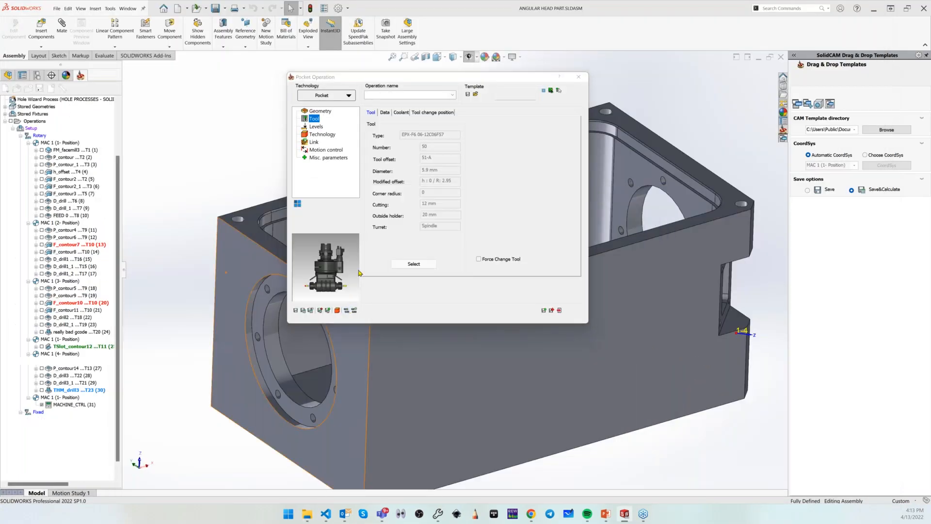
left_click(120, 235)
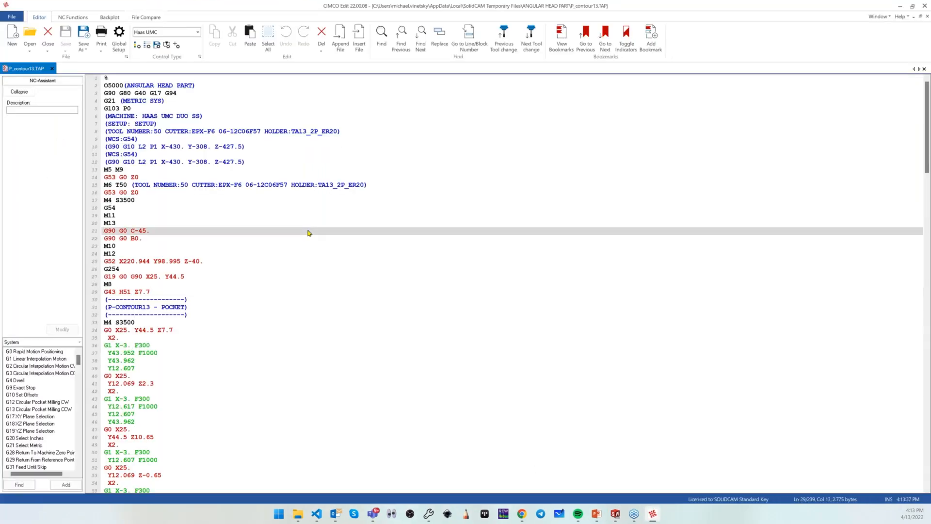
left_click(307, 232)
scroll(318, 203, "down", 20)
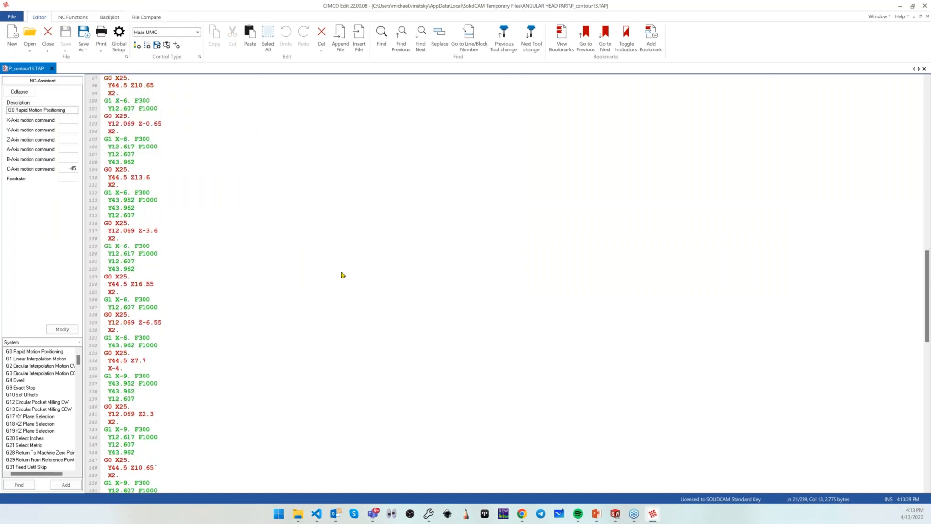
scroll(342, 281, "down", 6)
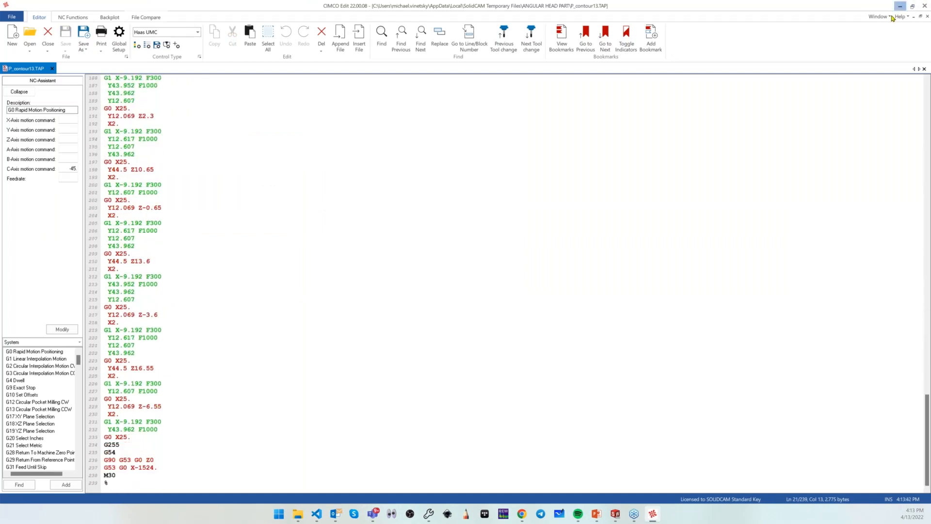
left_click(899, 7)
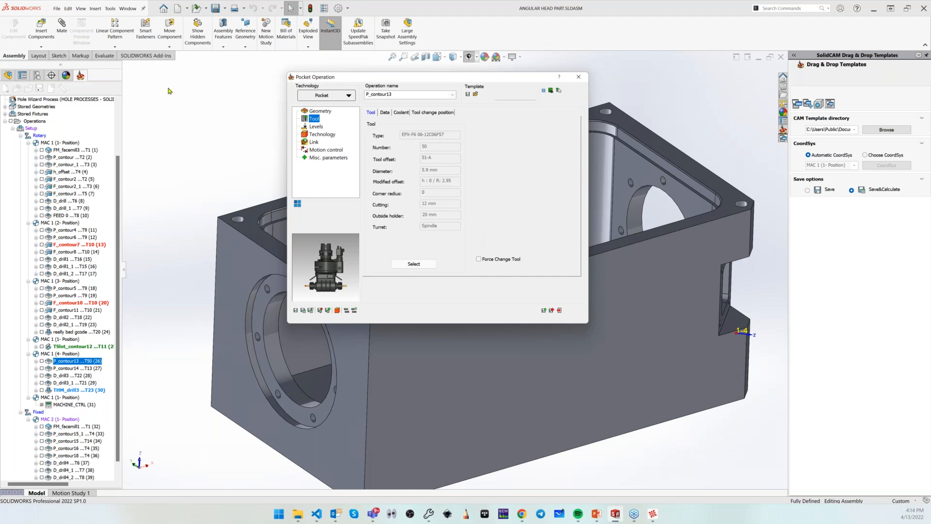
- Switch to PowerPoint, run the slide show from the current slide and page through the ToolKit features slides
key("alt+Tab")
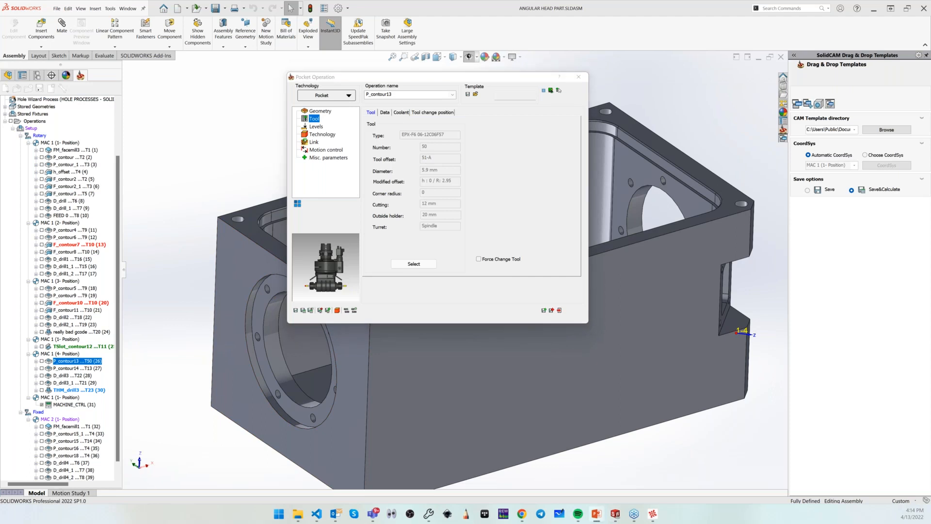
key("shift+F5")
key("Right")
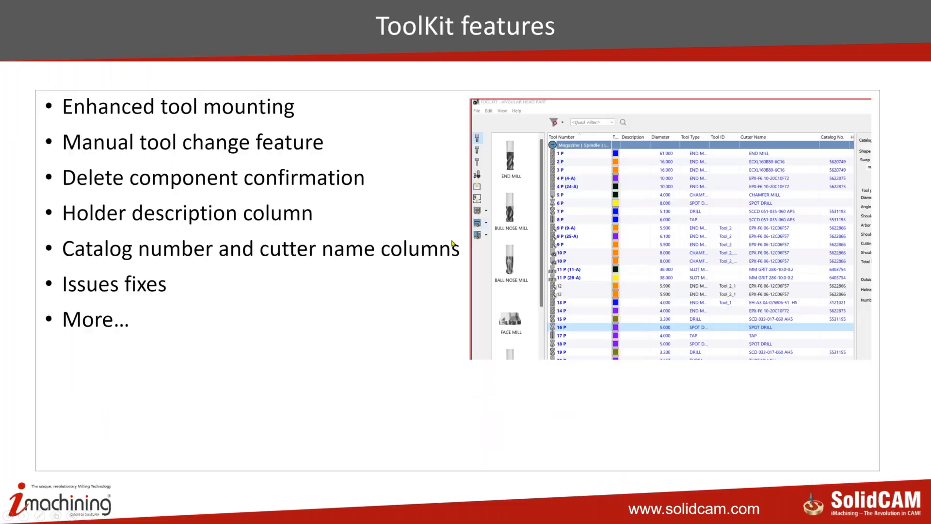
key("Right")
key("Left")
key("Right")
key("Right")
key("Right")
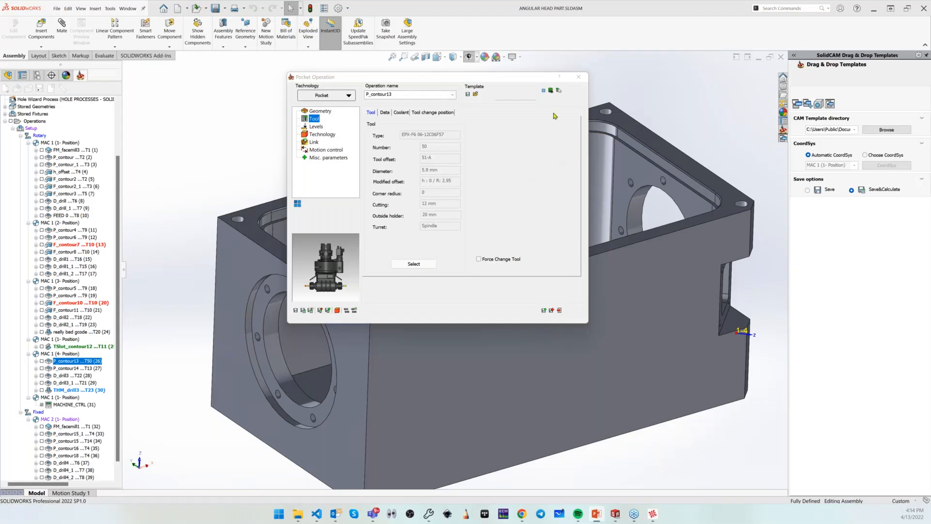
- Review the tool of P_contour13 in ToolKit, view the Import From CAD slide in PowerPoint, and return to close ToolKit
left_click(419, 265)
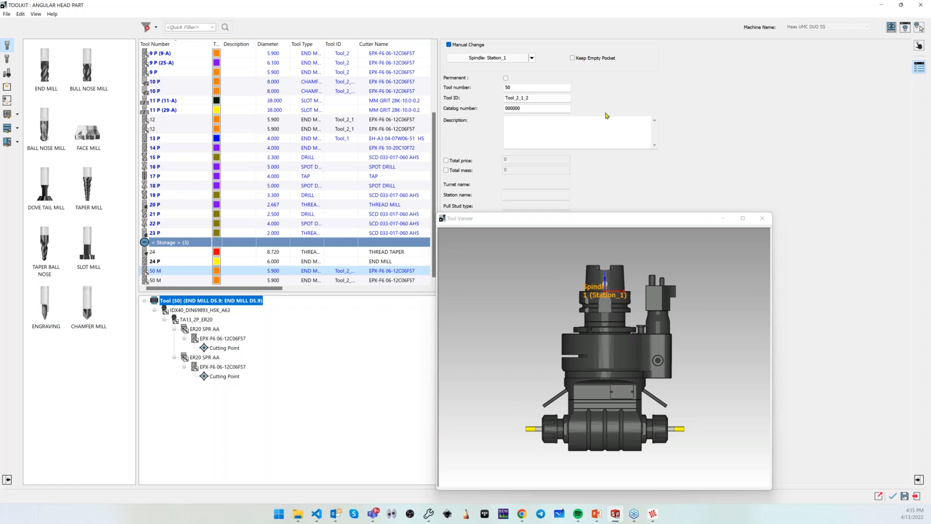
left_click(585, 232)
key("alt+Tab")
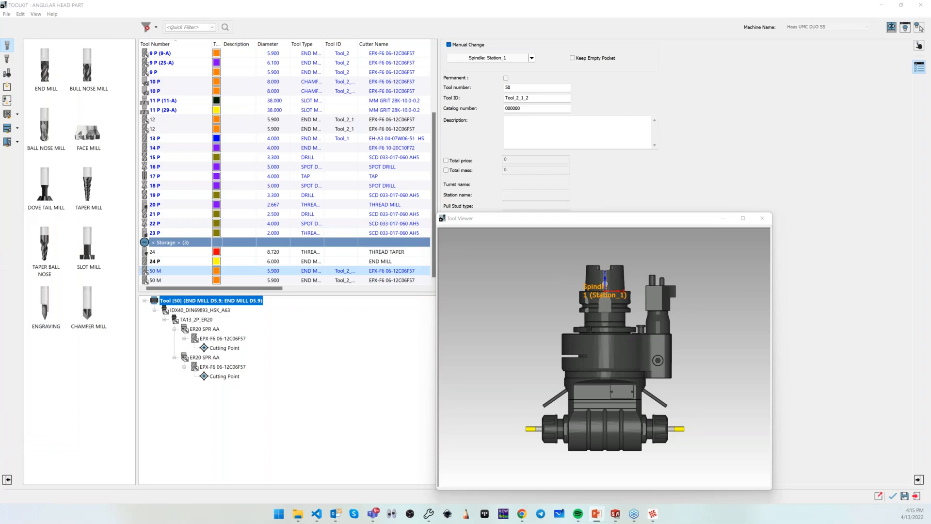
key("alt+Tab")
left_click(386, 250)
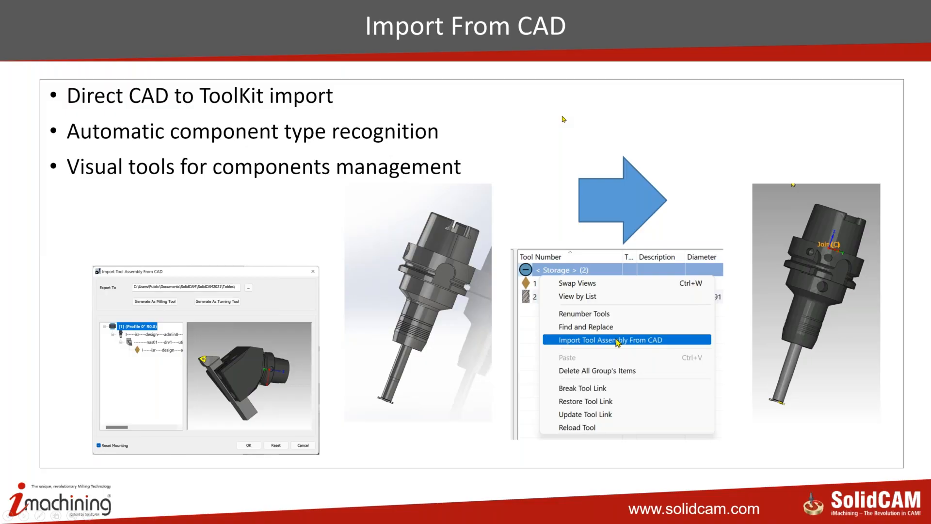
key("alt+Tab")
left_click(926, 8)
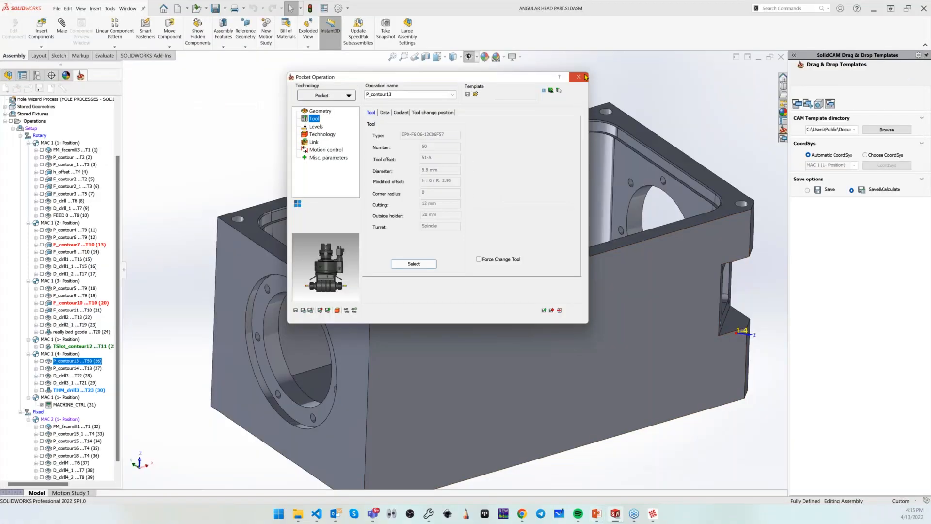
- Switch to MachiningCloud in Chrome, select the Tool 1 assembly dated 4/13/22 in My Tools and collapse its components
left_click(522, 514)
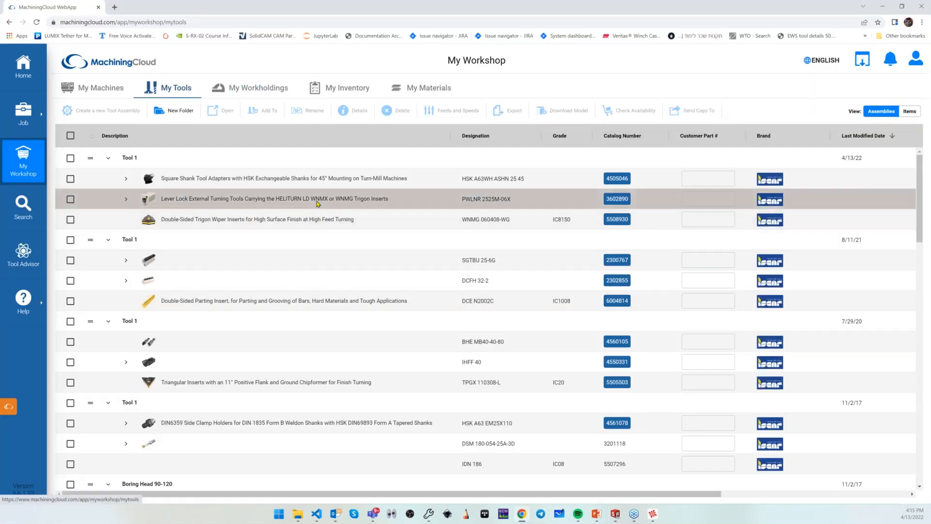
left_click(70, 158)
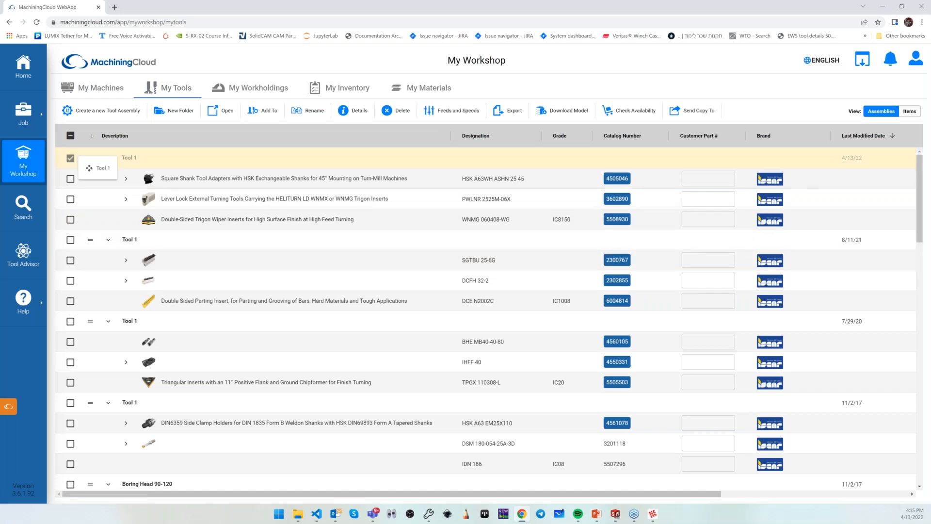
left_click_drag(92, 159, 95, 168)
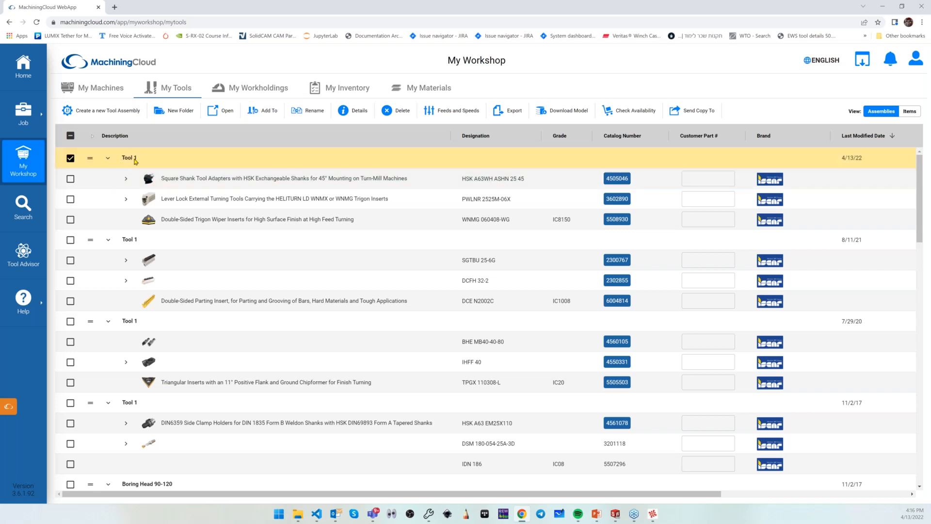
left_click(107, 159)
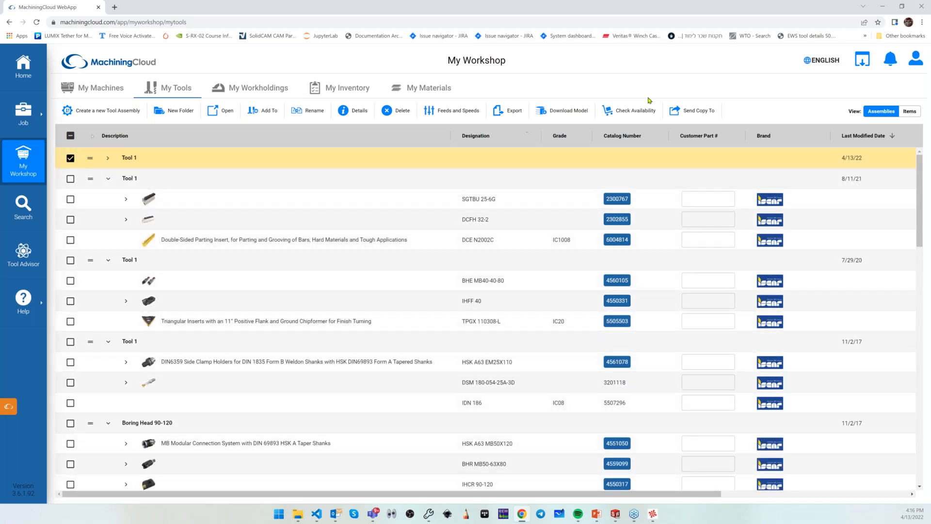
- Download the 3D rendered model of the selected Tool 1 assembly as an STP file
left_click(569, 113)
mouse_move(580, 132)
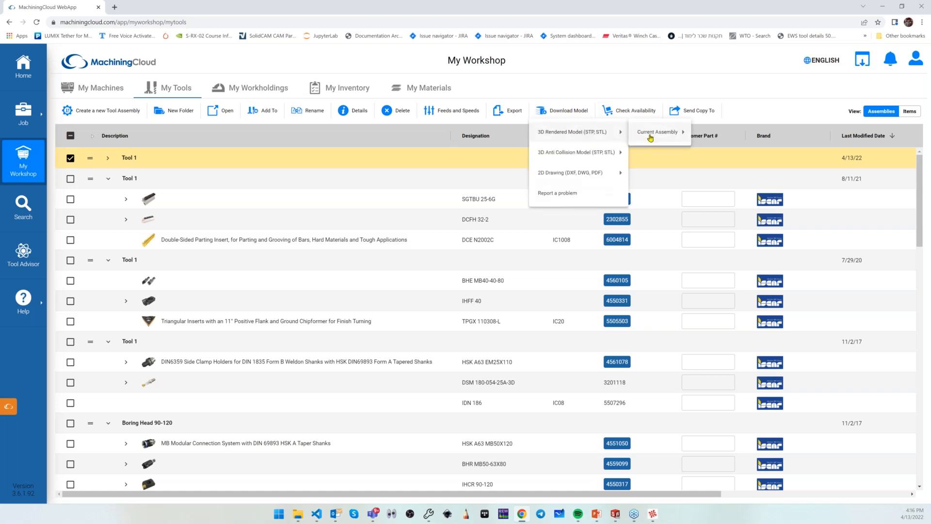
mouse_move(652, 137)
left_click(714, 133)
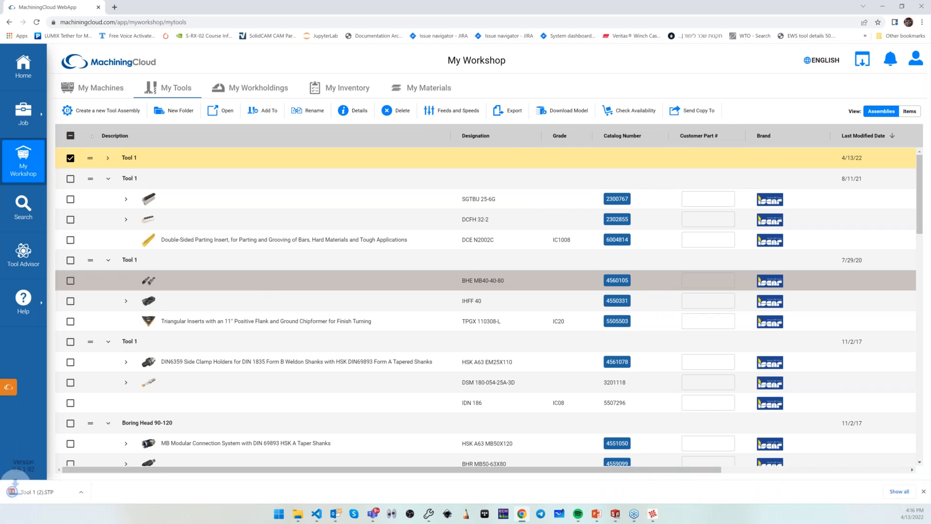
left_click(90, 491)
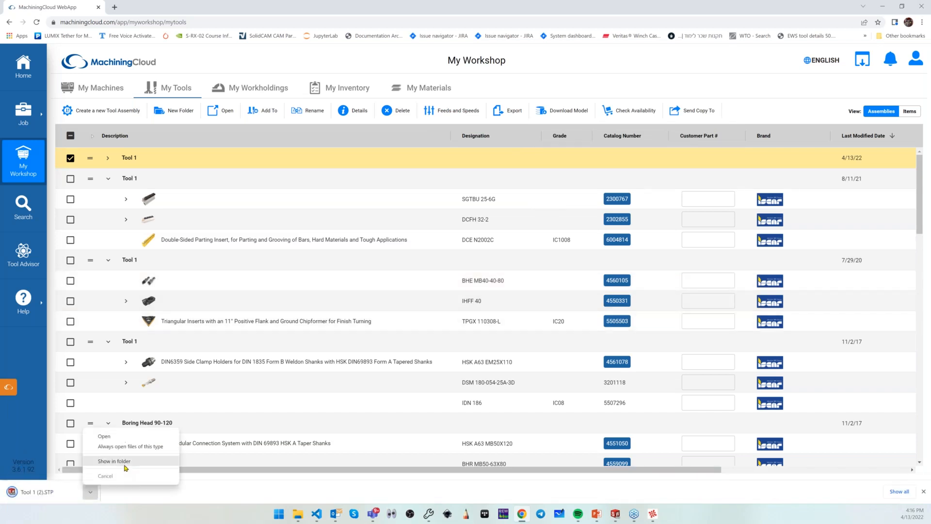
left_click(185, 516)
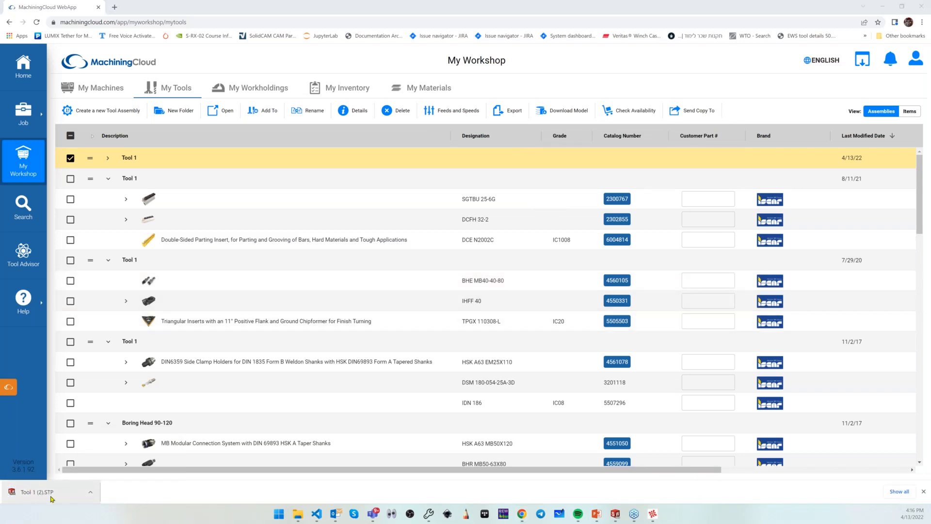
- Switch to SOLIDWORKS and open Tool 1 (2).STP from the Downloads folder
left_click(615, 514)
left_click(57, 11)
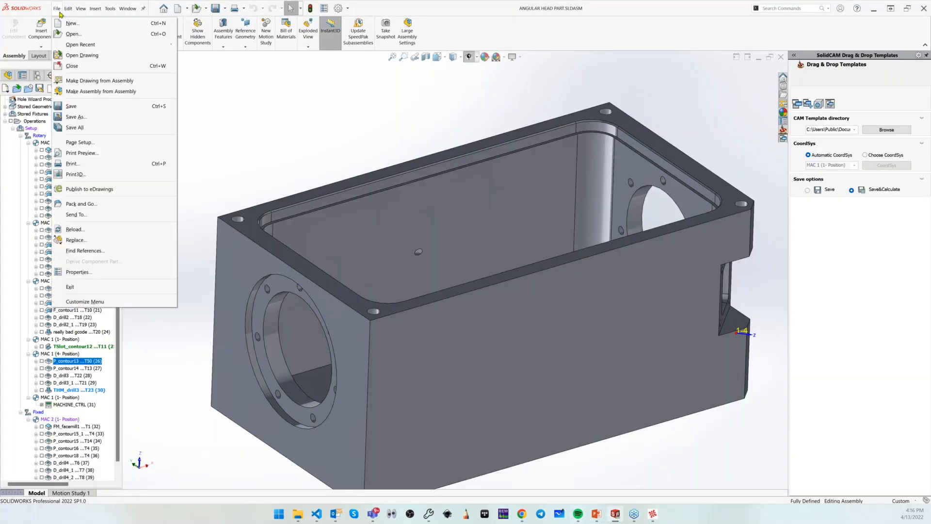
left_click(210, 136)
key("ctrl+o")
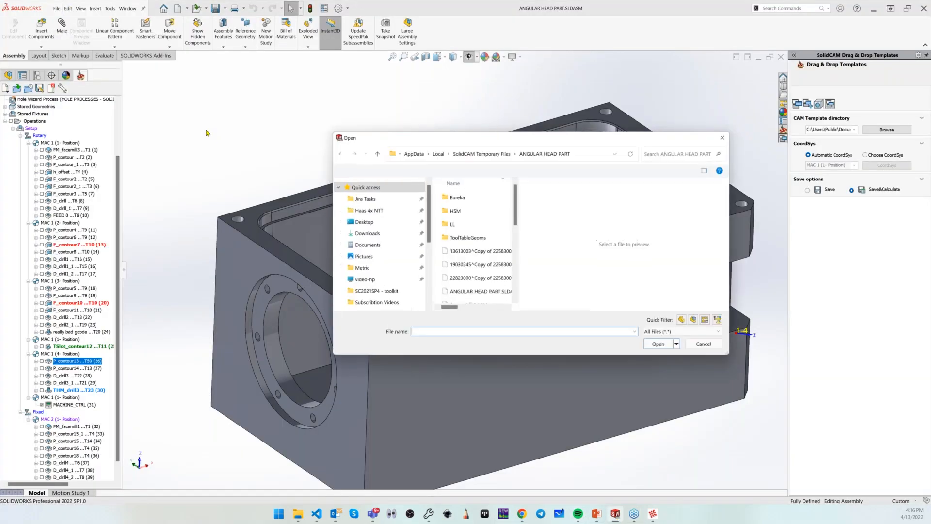
left_click(366, 234)
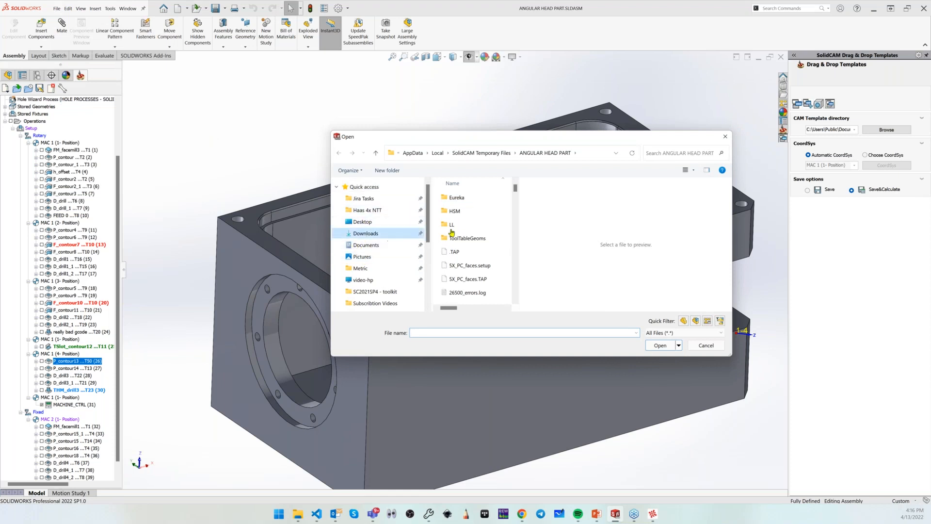
left_click(460, 208)
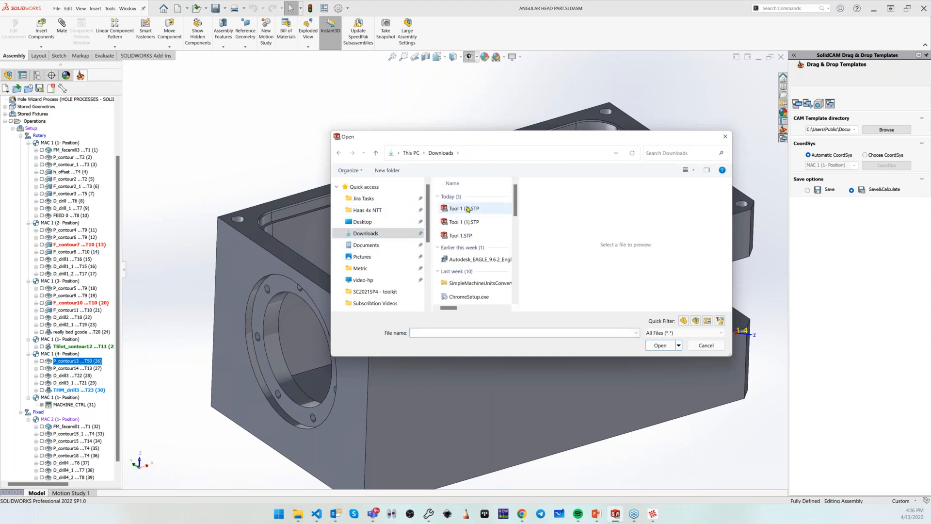
left_click(656, 357)
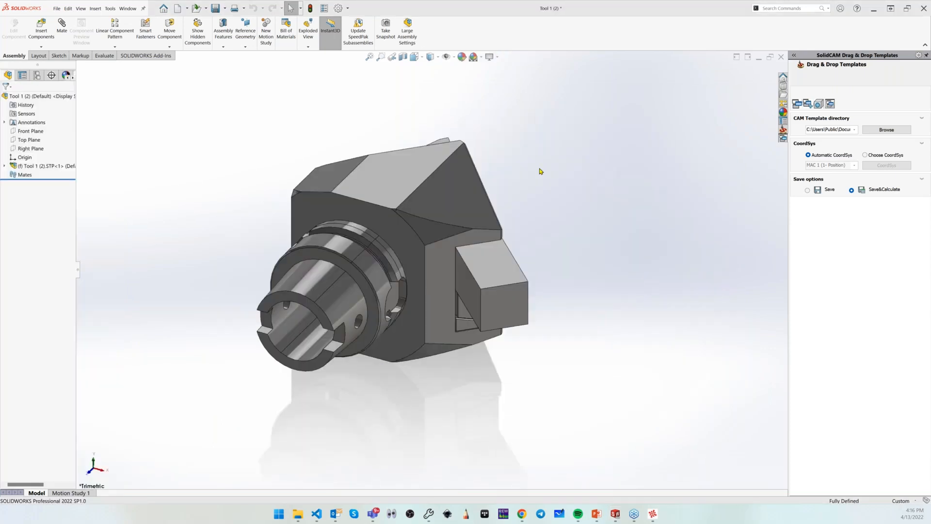
- Examine the turning tool assembly from several sides, including its insert, holder and HSK adapter
middle_click_drag(528, 170, 273, 260)
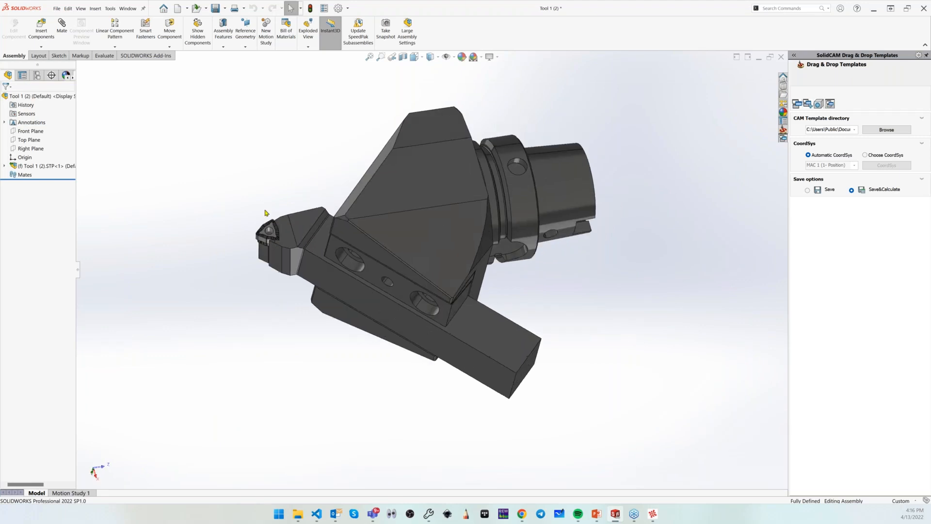
scroll(266, 216, "down", 7)
scroll(334, 259, "up", 5)
scroll(334, 259, "up", 1)
middle_click_drag(517, 333, 495, 279)
middle_click_drag(580, 241, 487, 370)
scroll(486, 370, "up", 4)
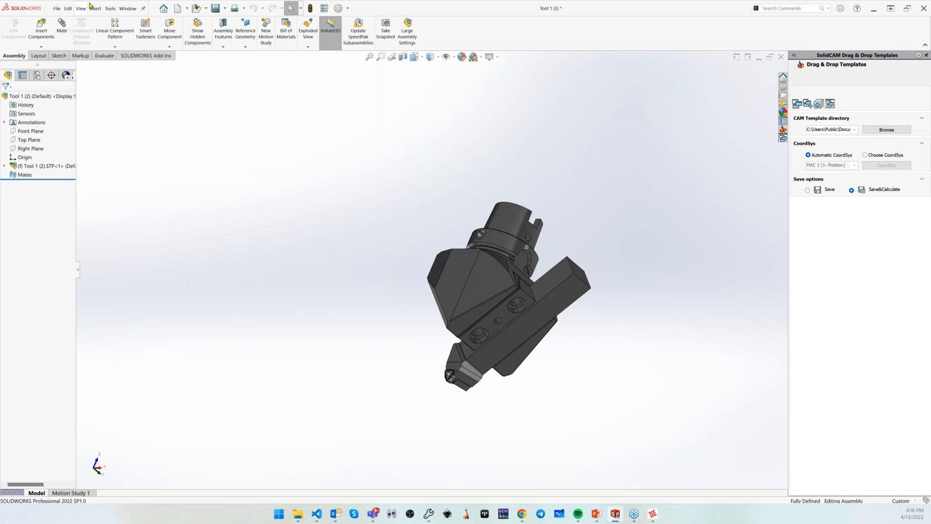
- Create a new SolidCAM ToolKit library for tool assemblies
left_click(111, 8)
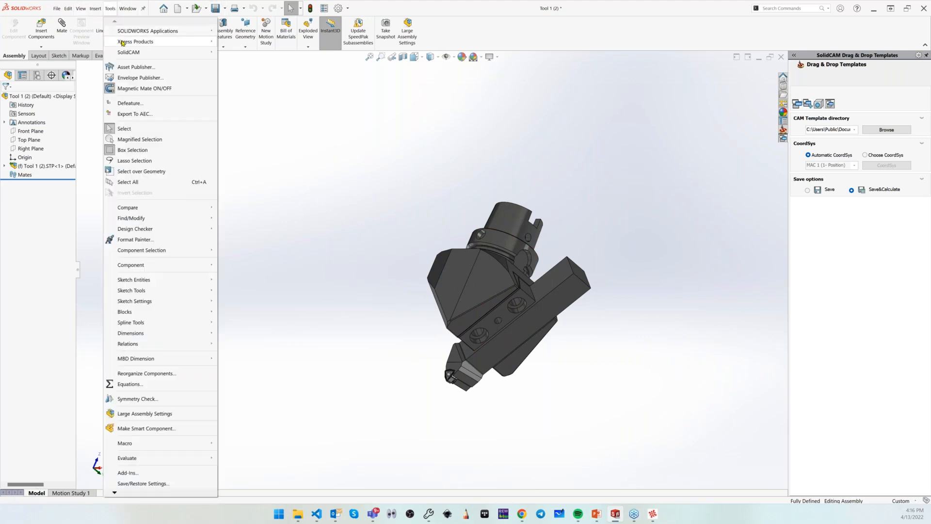
mouse_move(160, 52)
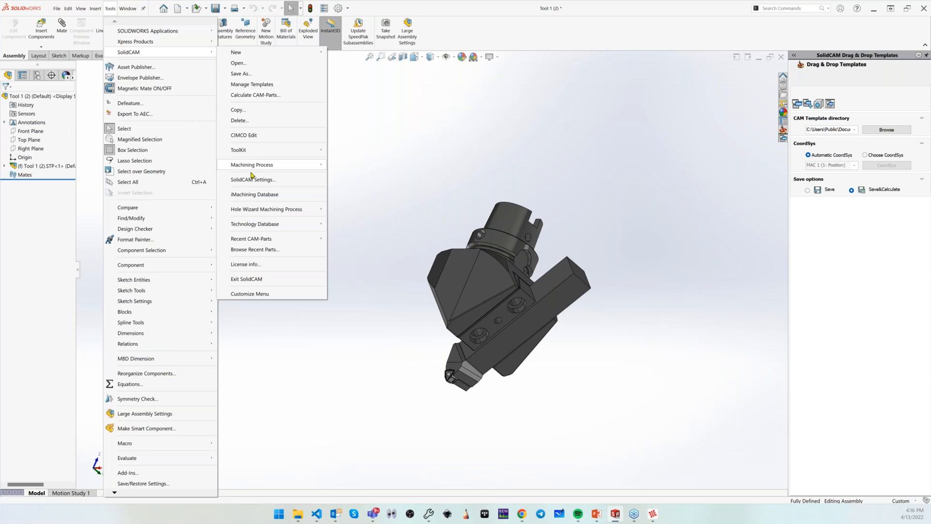
mouse_move(324, 153)
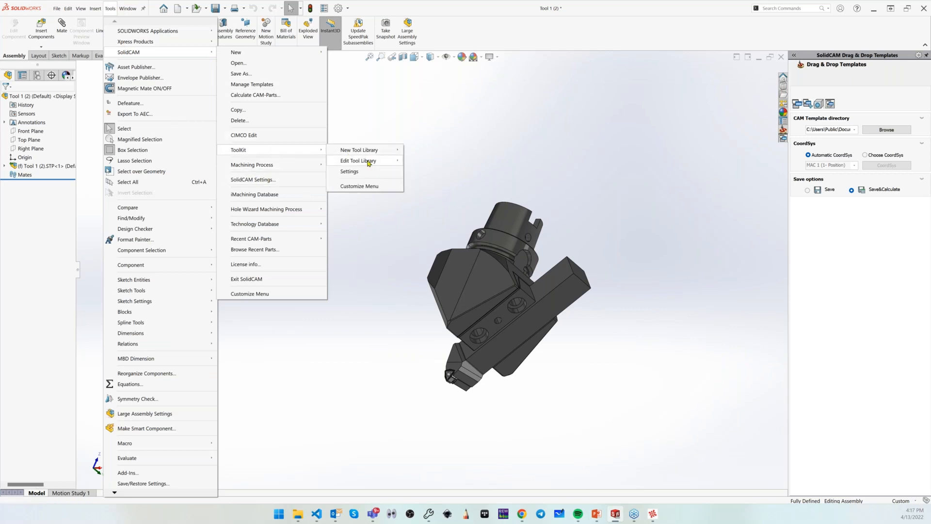
mouse_move(369, 162)
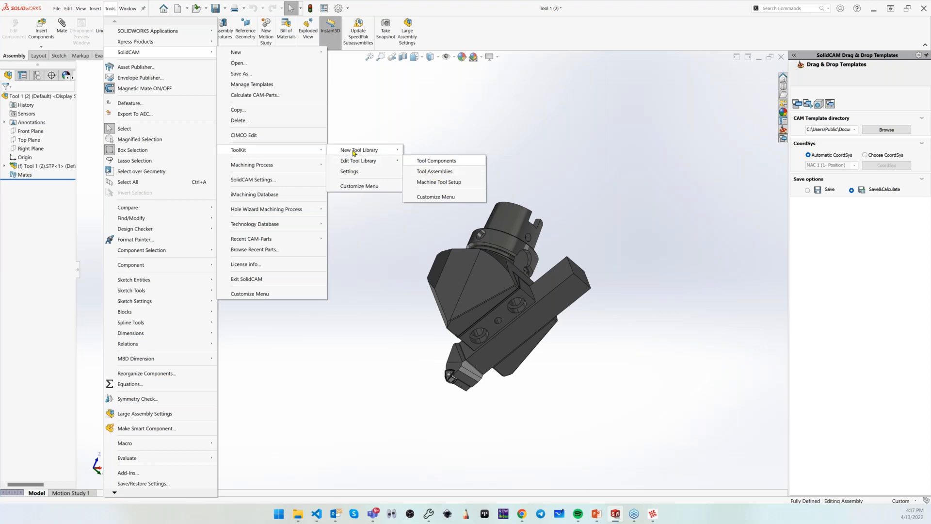
left_click(433, 161)
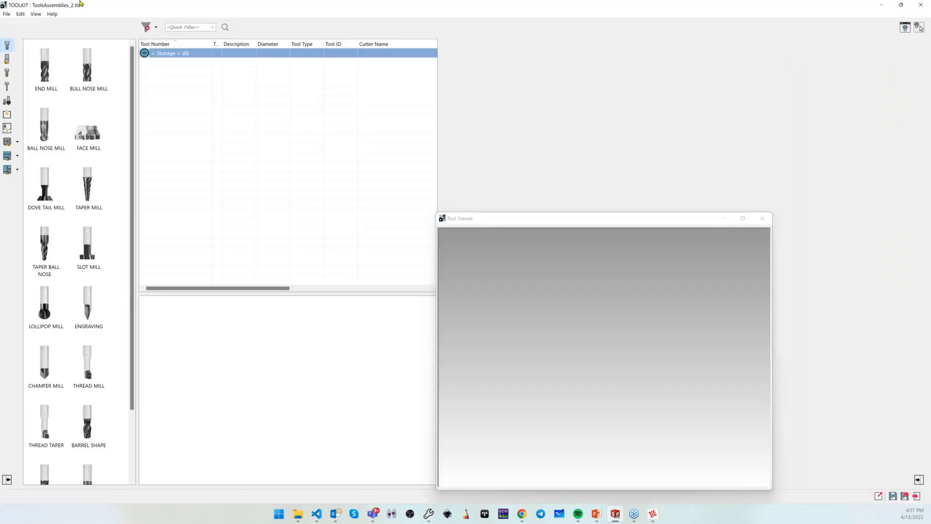
- Save the new tool library as SC 2021 SP4 in the SolidCAM2021 Tables folder
left_click(6, 13)
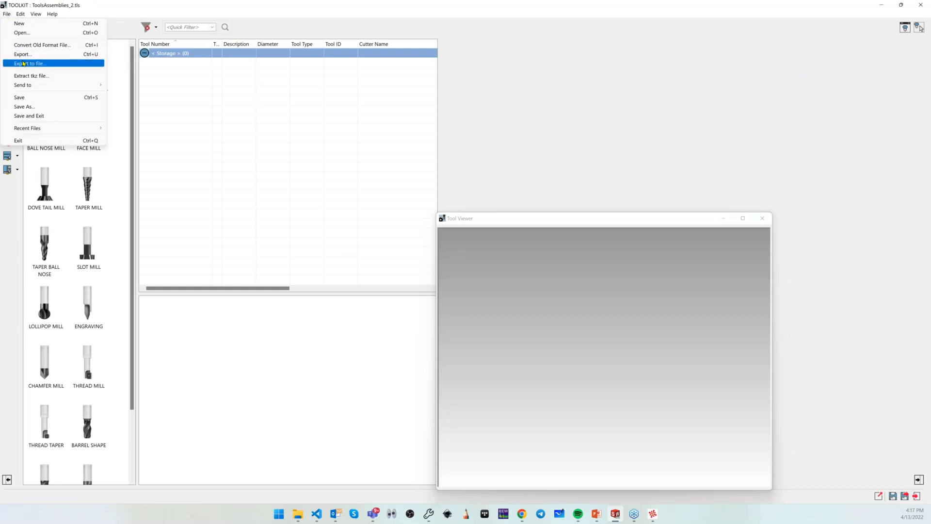
left_click(36, 107)
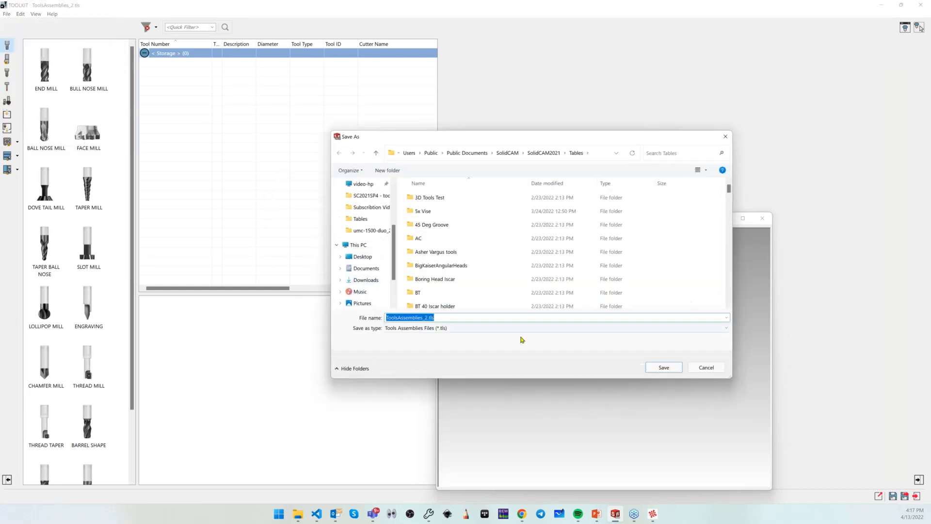
type("SC 2021 SP4")
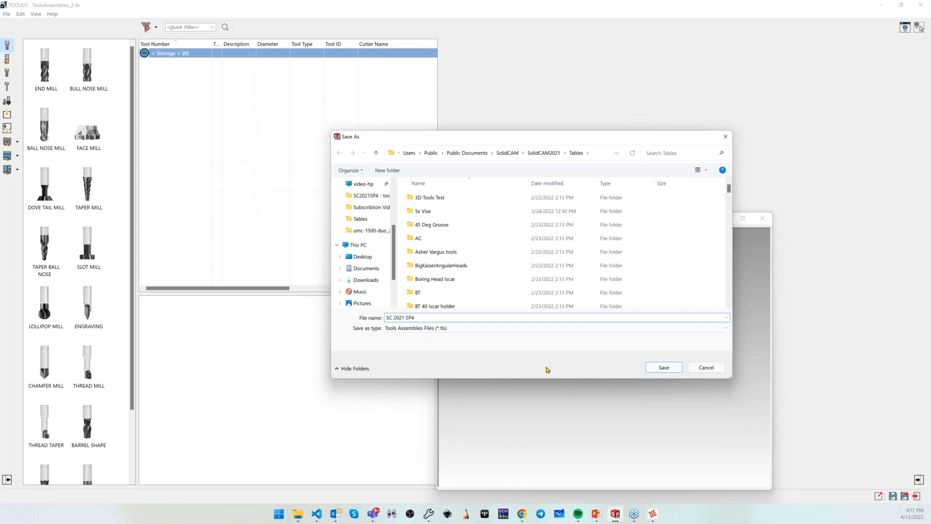
left_click(664, 367)
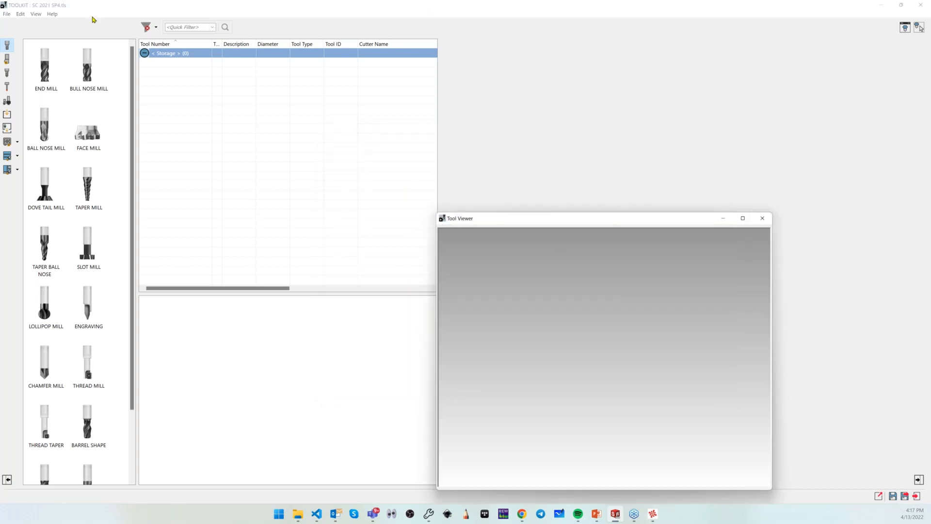
- Restore the ToolKit window to a smaller size and move the Tool Viewer clear of the library's tool list
double_click(311, 8)
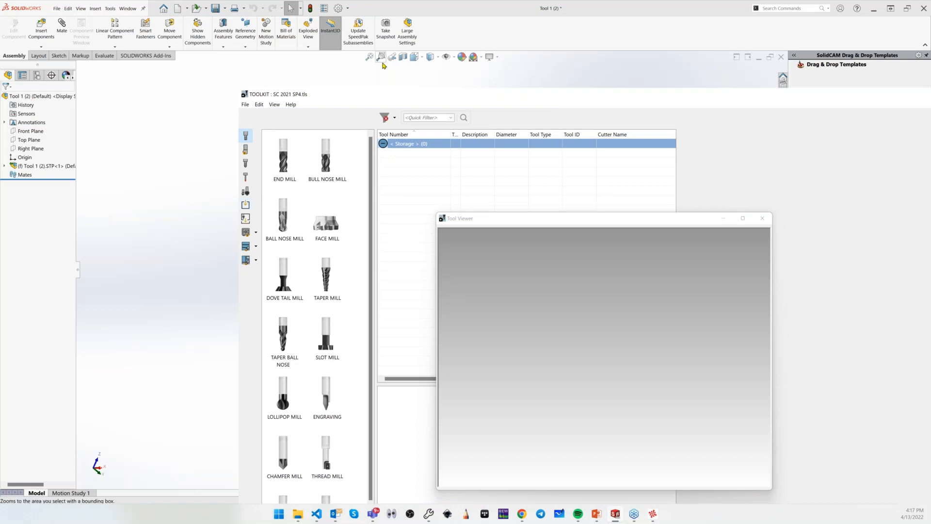
left_click_drag(374, 99, 389, 181)
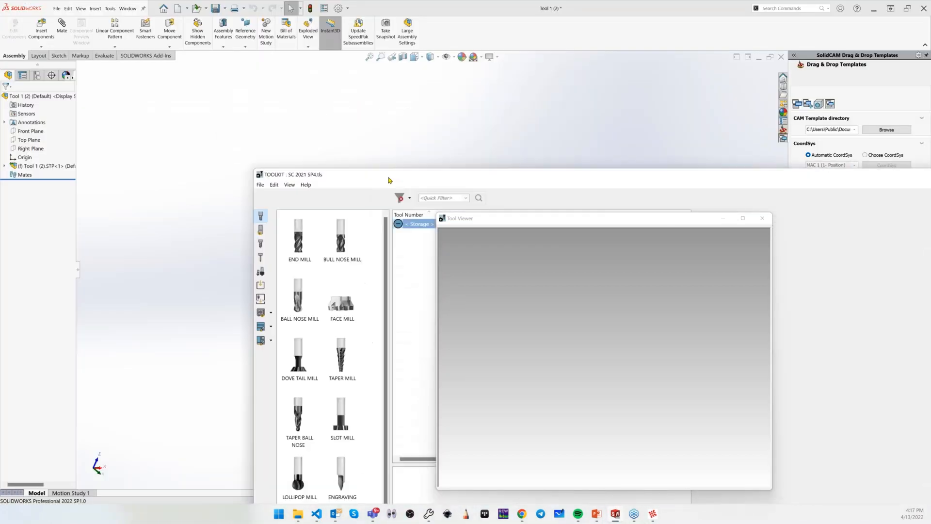
left_click_drag(580, 221, 801, 262)
left_click_drag(533, 174, 332, 33)
- Start Import Tool Assembly From CAD for the Storage group and generate the open model as a turning tool
right_click(228, 85)
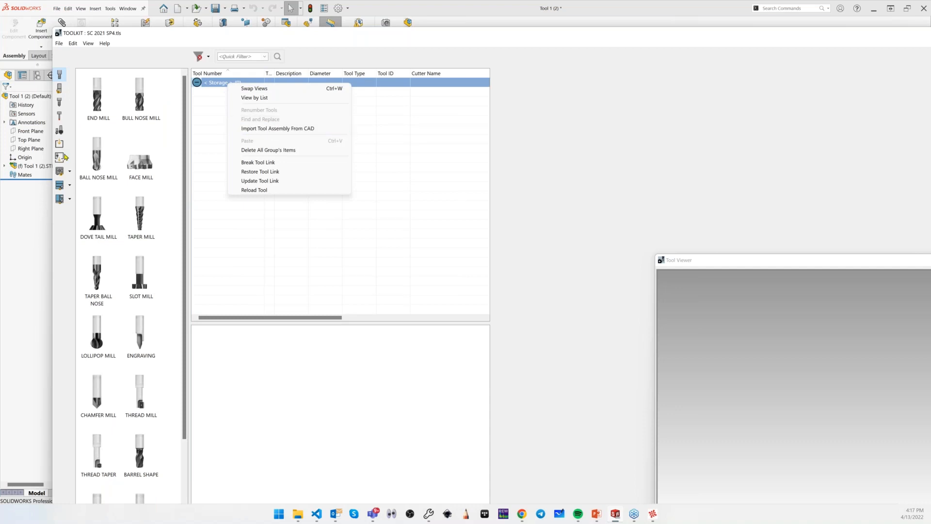
left_click(64, 248)
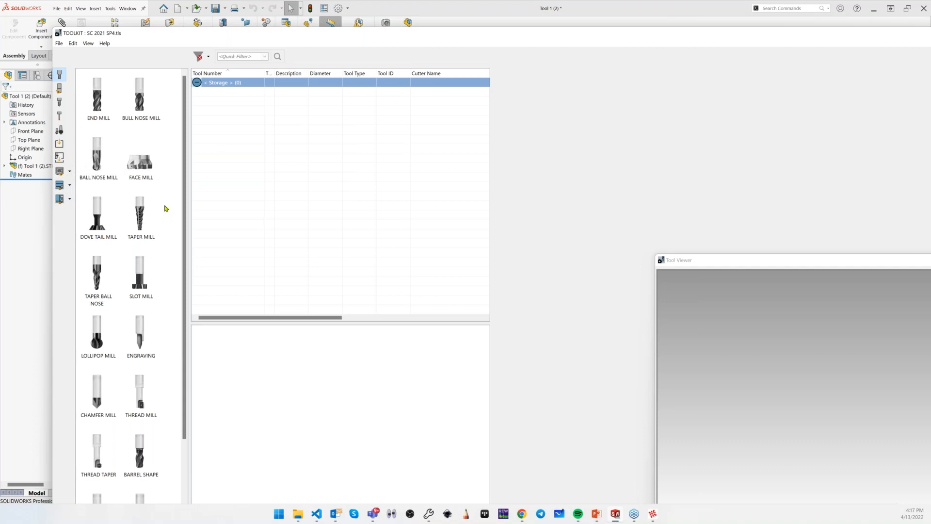
right_click(244, 84)
left_click(264, 127)
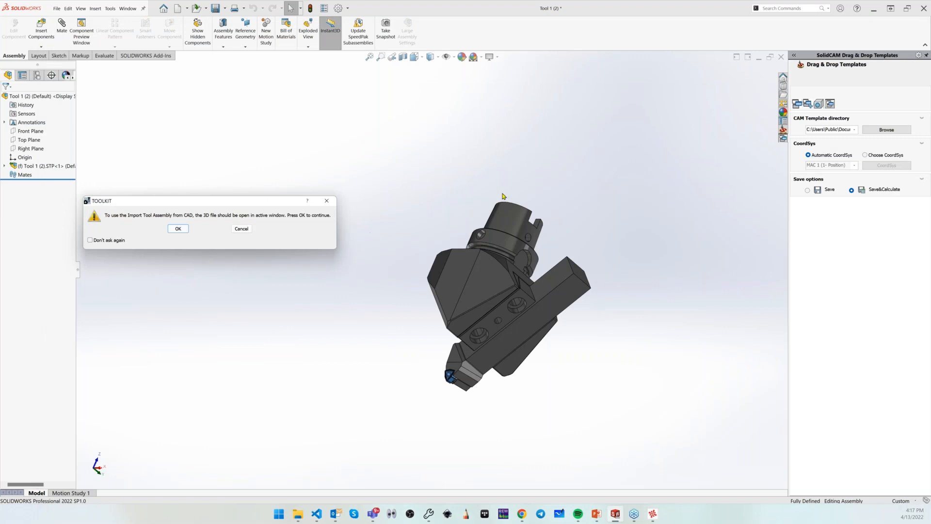
left_click(445, 202)
left_click(178, 229)
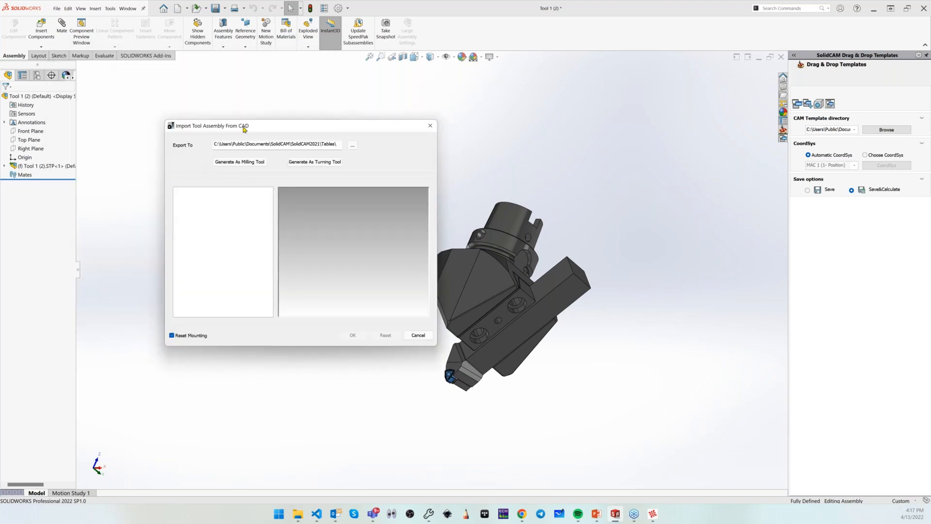
left_click(321, 165)
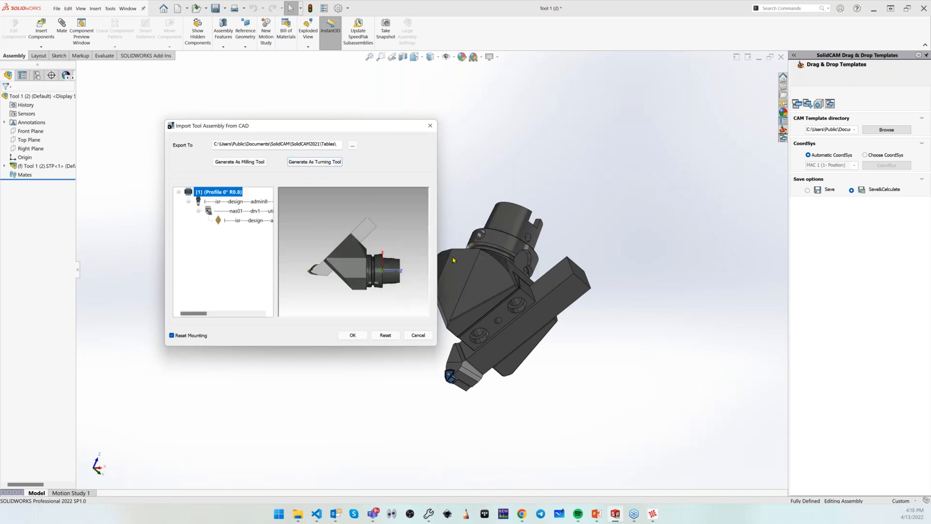
- Accept the turning tool import into the library and inspect the assembly's insert and holder in the Tool Viewer
left_click(354, 337)
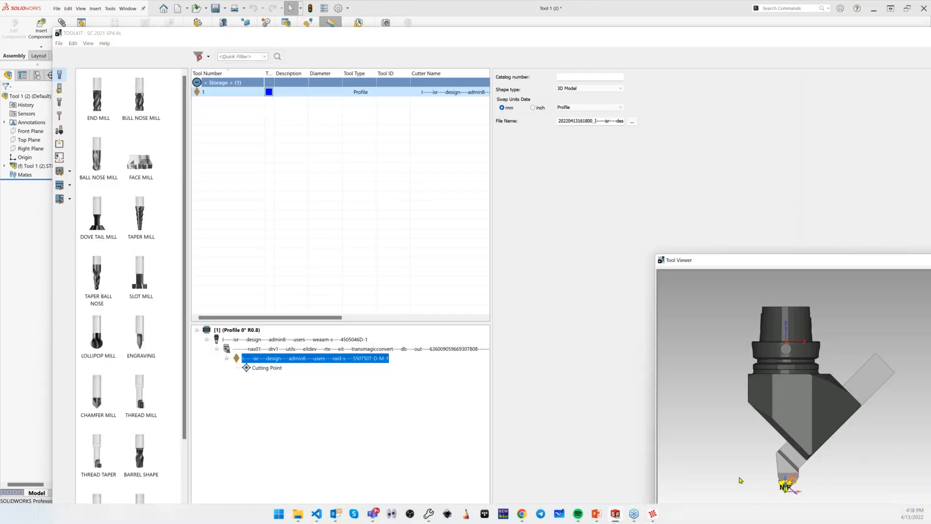
scroll(777, 450, "up", 3)
middle_click_drag(802, 439, 788, 416)
scroll(808, 388, "up", 2)
scroll(809, 388, "up", 1)
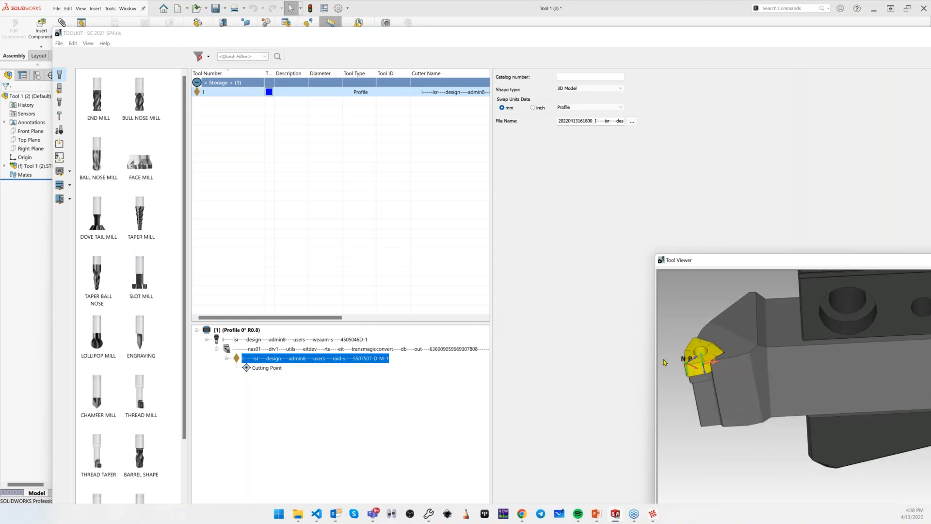
scroll(820, 340, "down", 3)
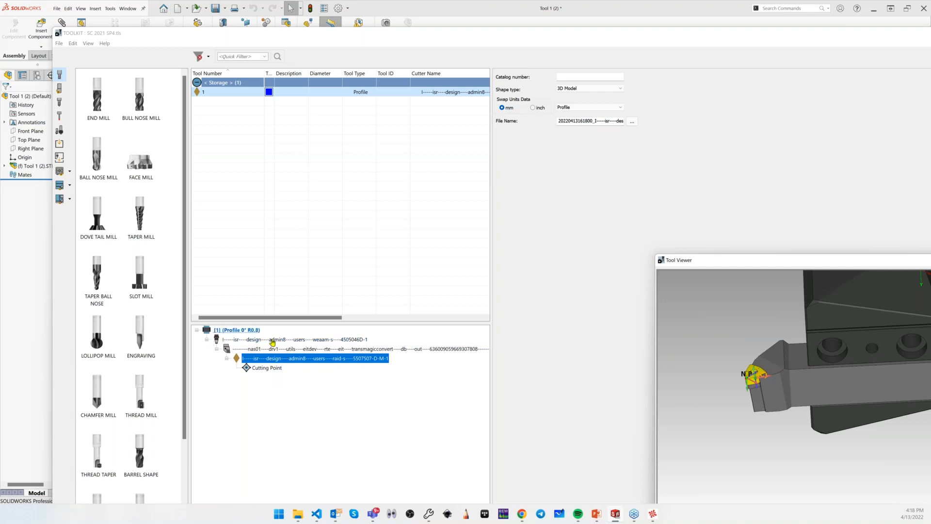
scroll(831, 340, "down", 2)
scroll(884, 315, "up", 2)
middle_click_drag(896, 322, 783, 370)
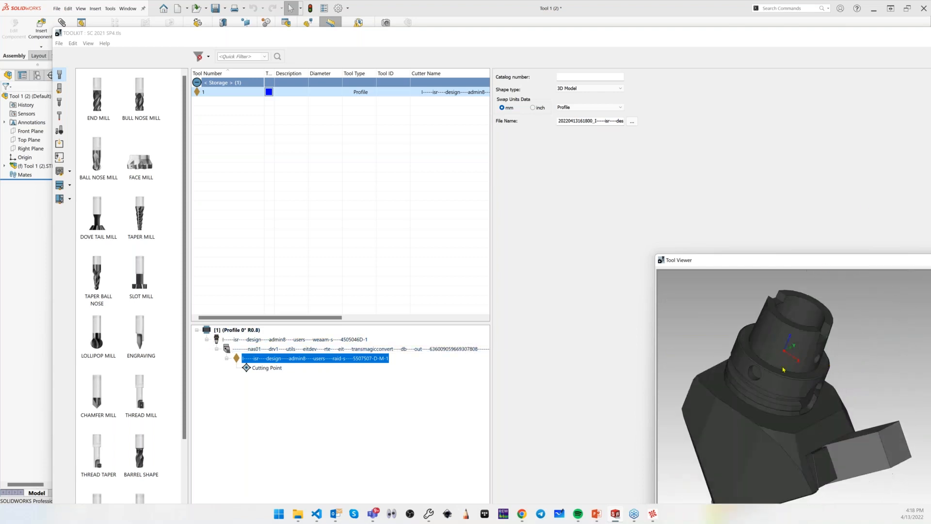
- Try a custom origin position for the imported turning tool's cutting point
left_click(252, 368)
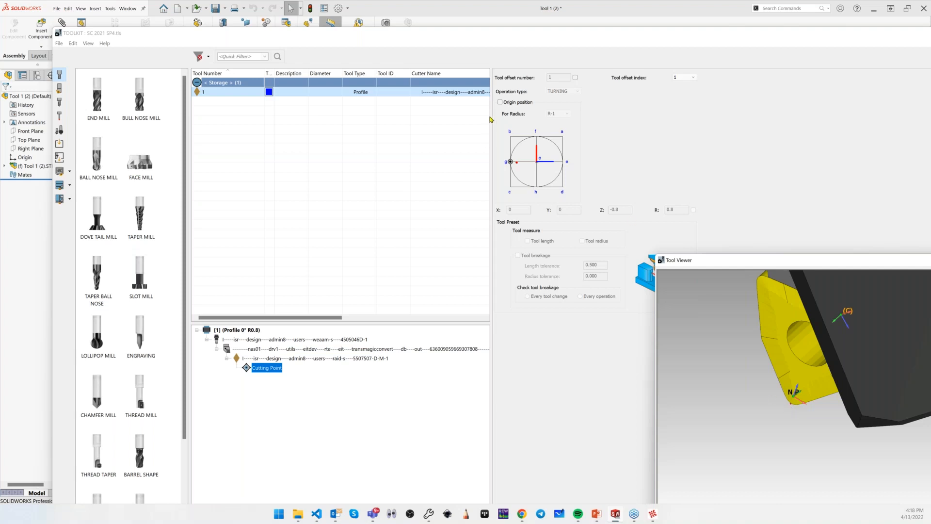
left_click(500, 102)
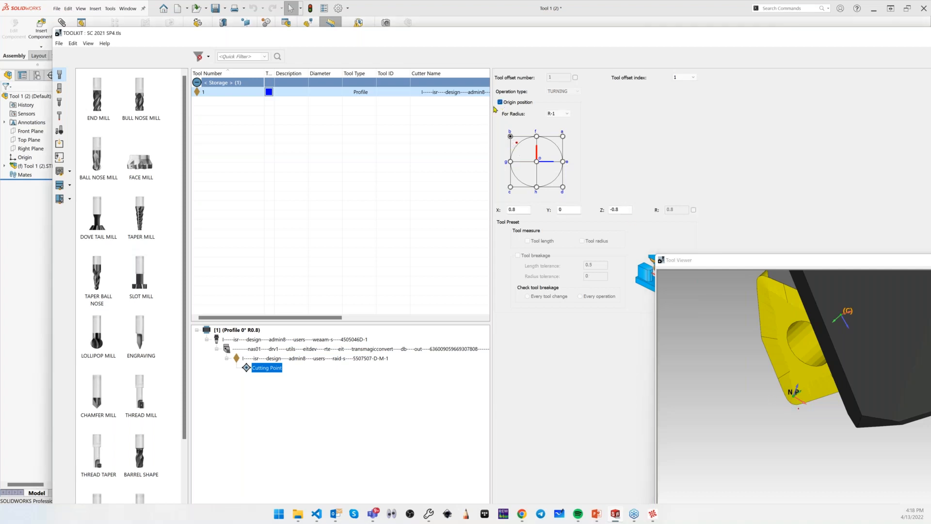
left_click(511, 161)
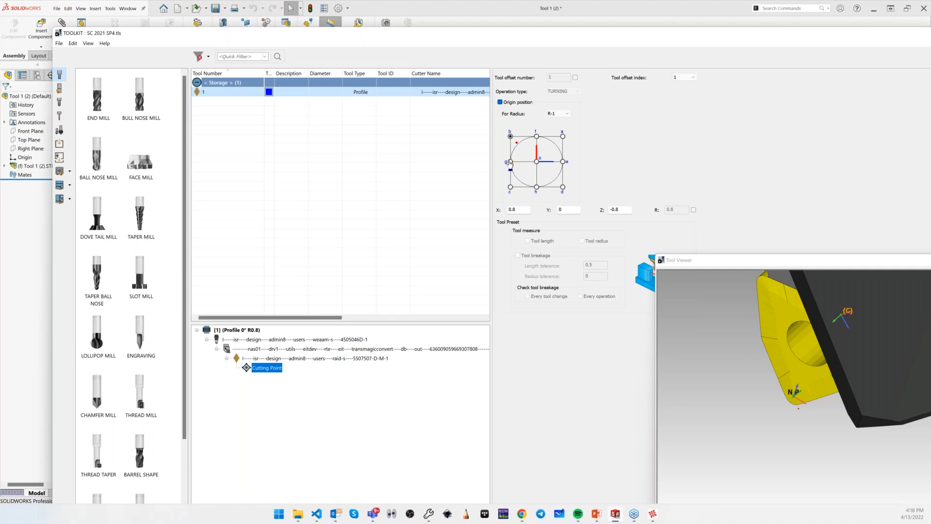
left_click(501, 103)
scroll(830, 396, "down", 5)
middle_click_drag(830, 396, 819, 376)
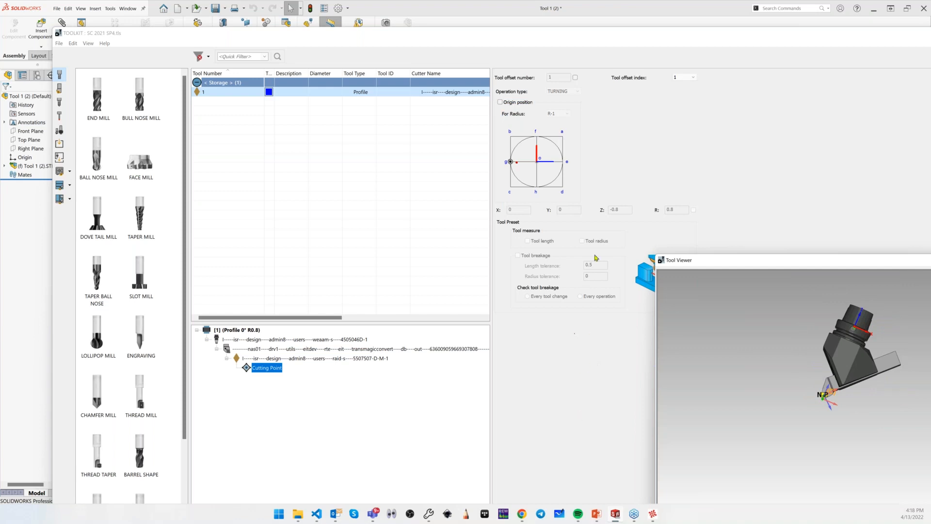
- Close the Tool Viewer and the ToolKit window to return to the CAD model
left_click_drag(844, 264, 595, 202)
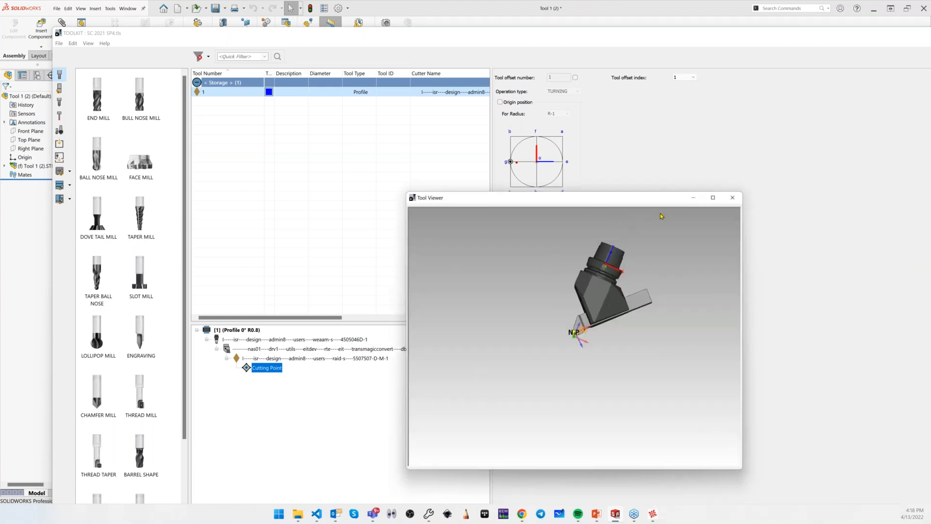
left_click(733, 198)
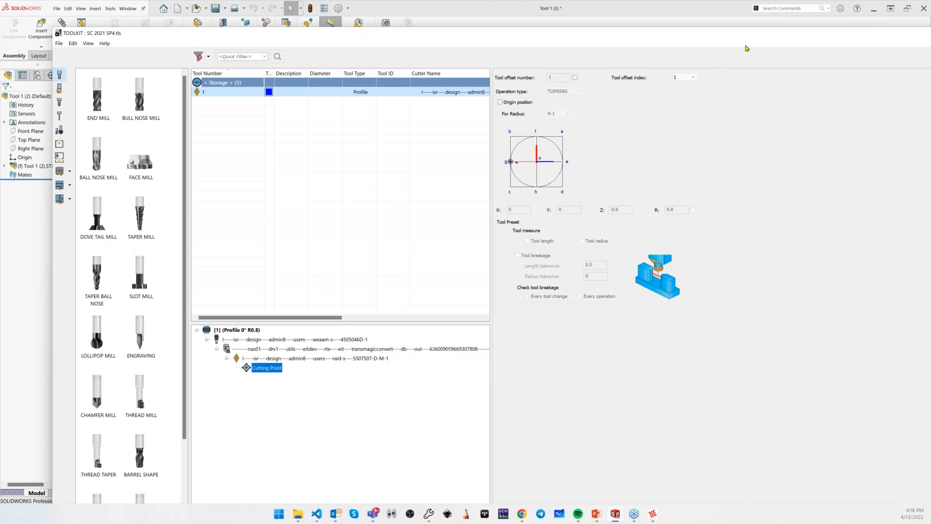
left_click_drag(745, 40, 777, 100)
left_click(90, 104)
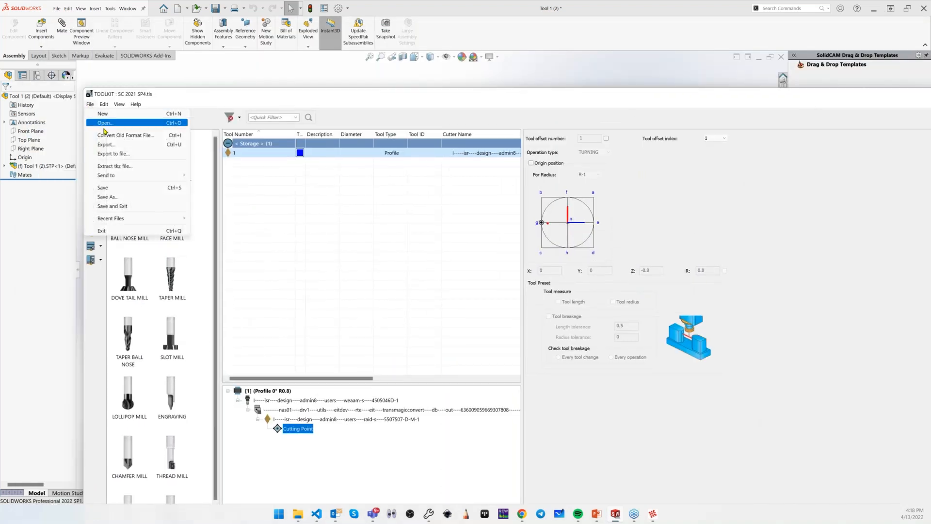
left_click(29, 232)
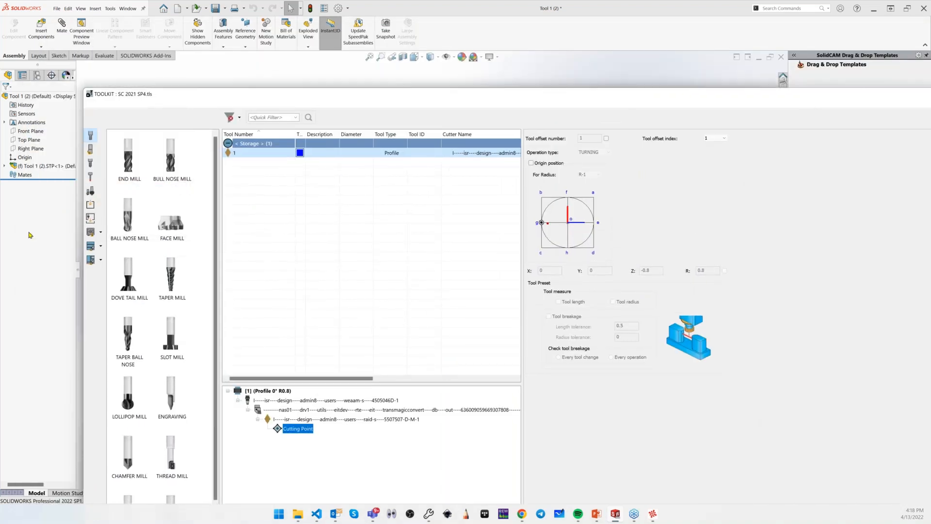
mouse_move(215, 95)
left_mouse_down()
mouse_move(840, 344)
mouse_move(573, 282)
mouse_move(334, 147)
mouse_move(207, 100)
left_mouse_up()
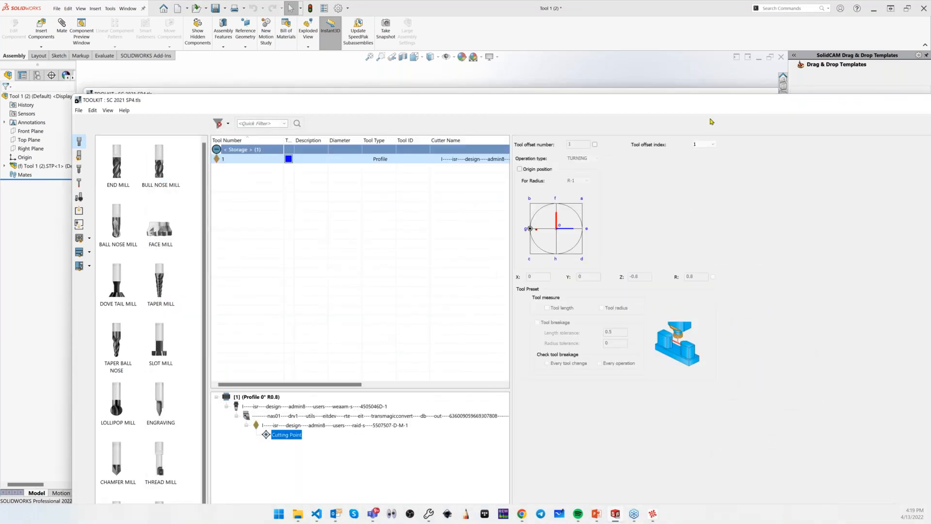
left_click_drag(711, 102, 723, 124)
left_click(649, 115)
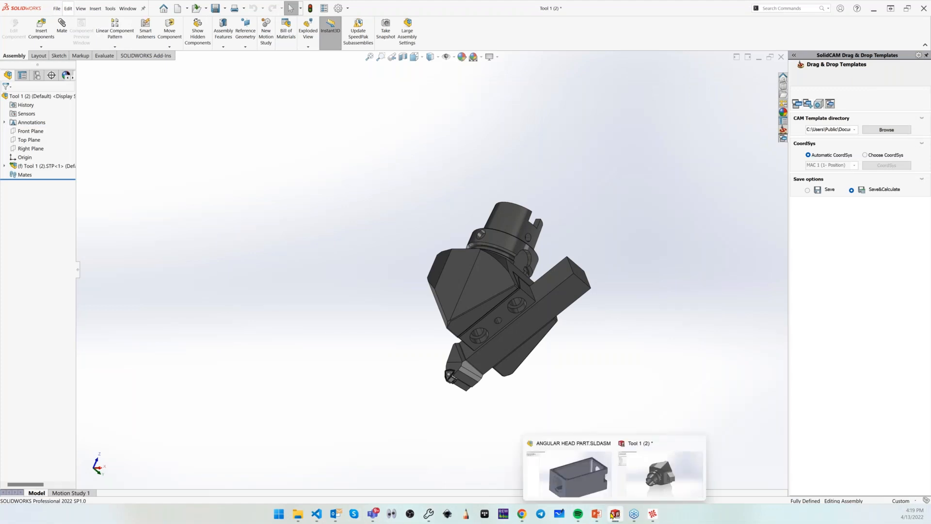
- Switch to MachiningCloud and select only the 10/29/17 Tool 1 assembly with the small diameter groove milling head, deselecting the 4/13/22 assembly
left_click(522, 514)
scroll(266, 329, "down", 3)
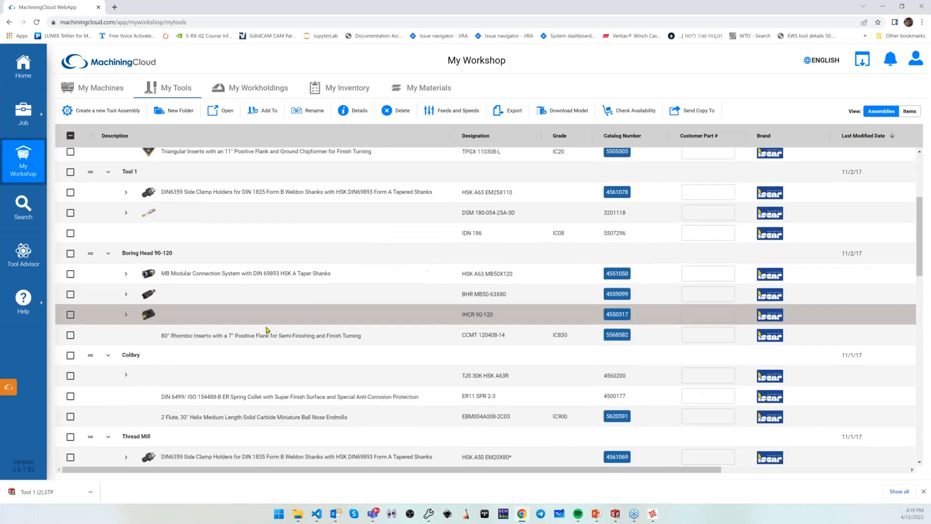
scroll(266, 329, "down", 8)
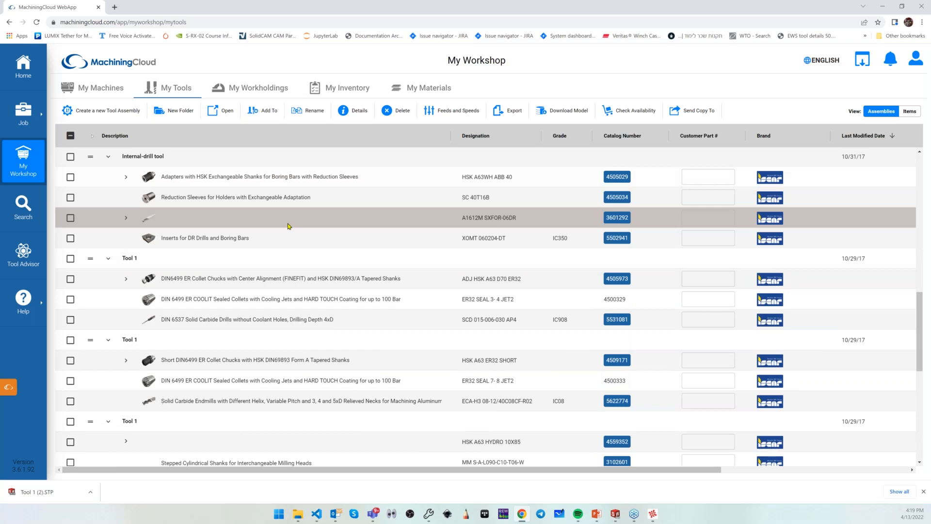
scroll(288, 226, "down", 4)
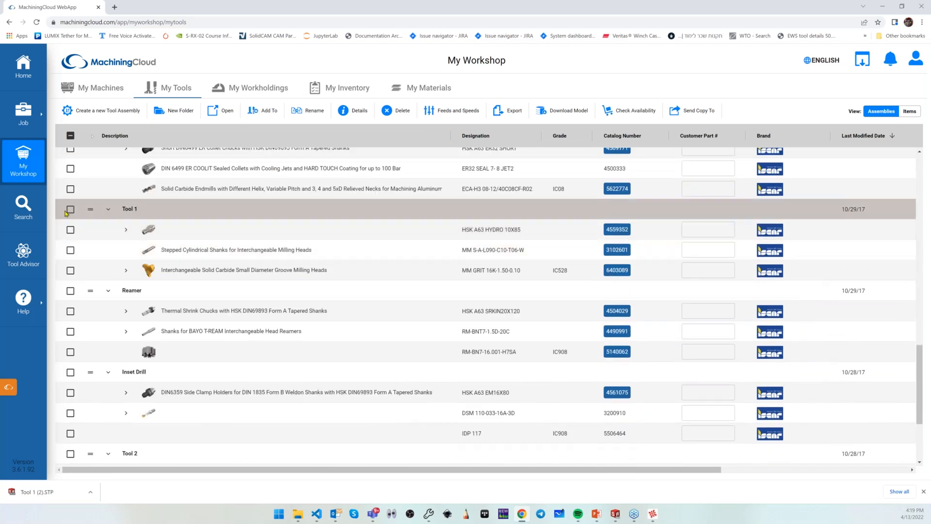
left_click(70, 210)
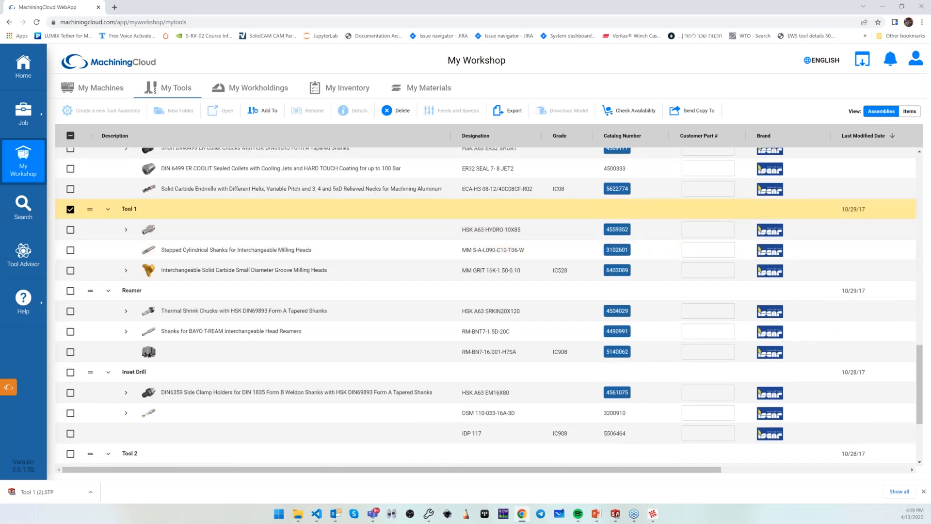
scroll(104, 238, "up", 15)
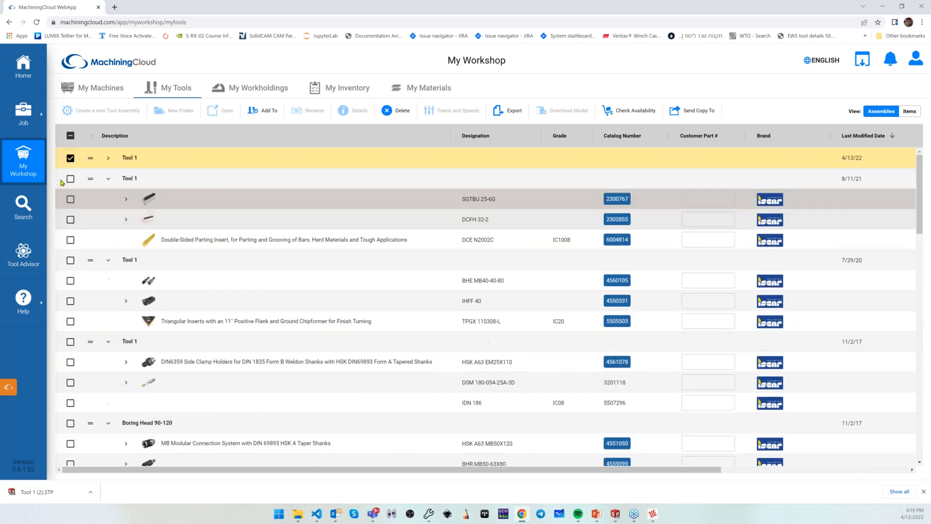
left_click(70, 159)
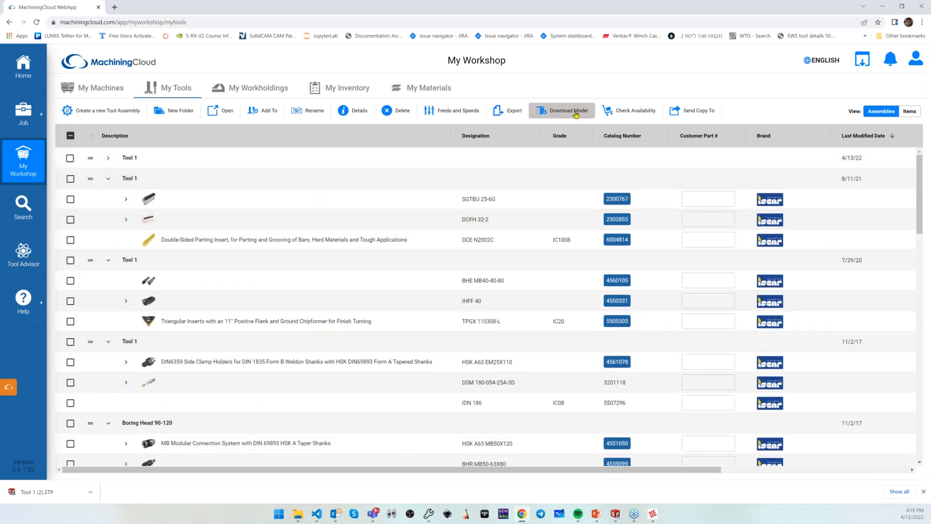
scroll(369, 257, "down", 15)
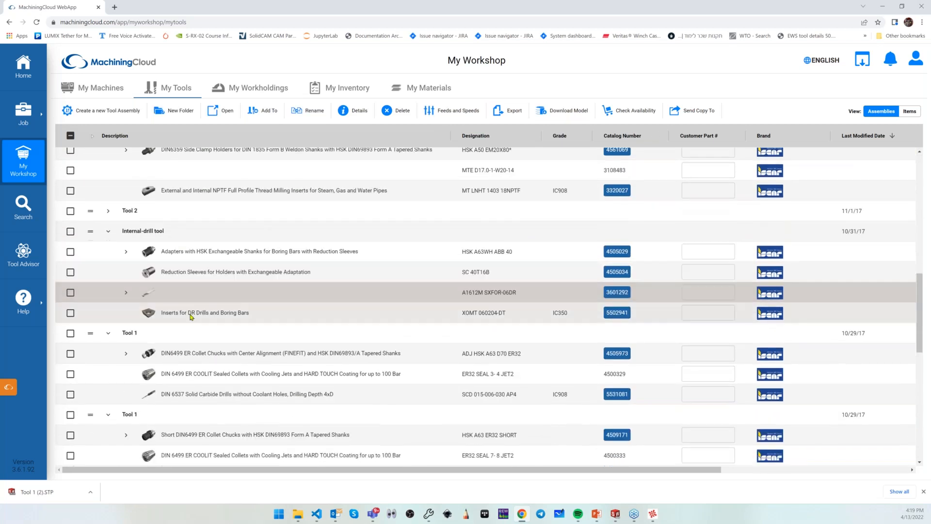
scroll(196, 308, "down", 3)
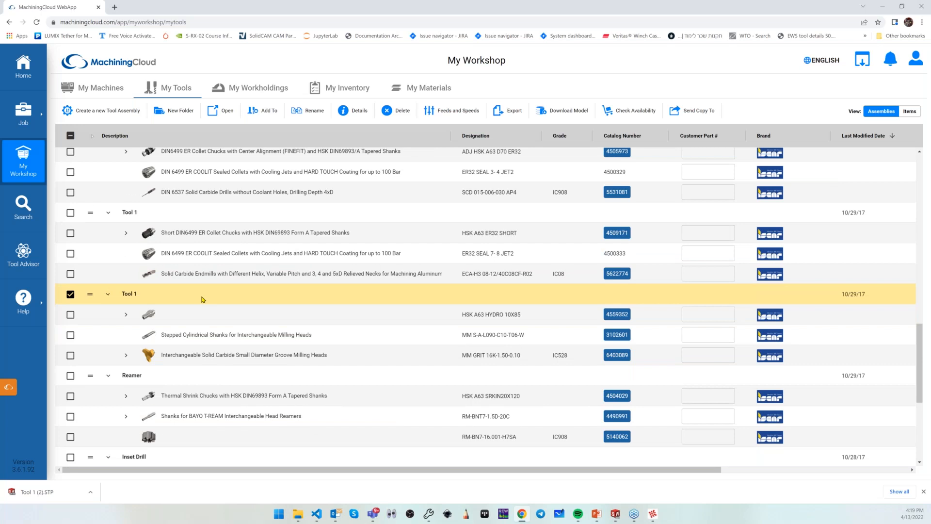
- Download the current assembly's 3D rendered model in STP format
left_click(560, 112)
mouse_move(574, 132)
mouse_move(648, 136)
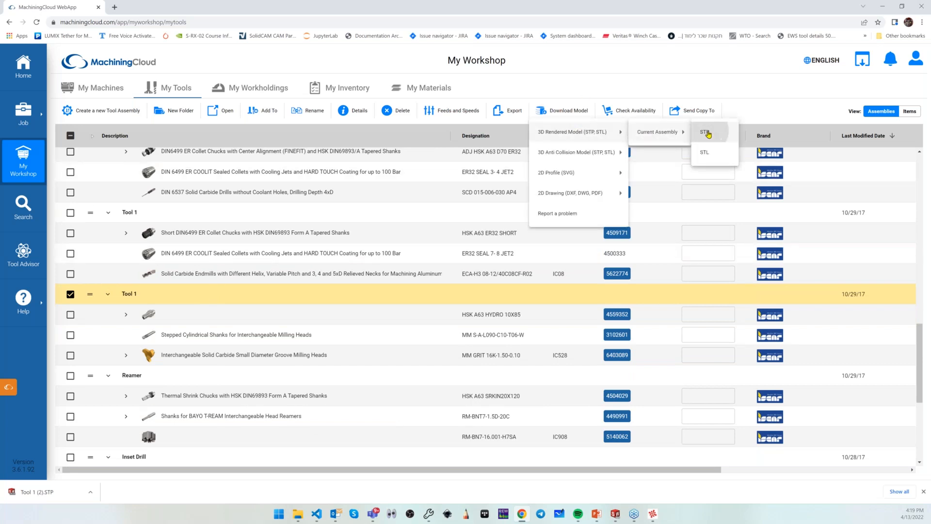
left_click(706, 133)
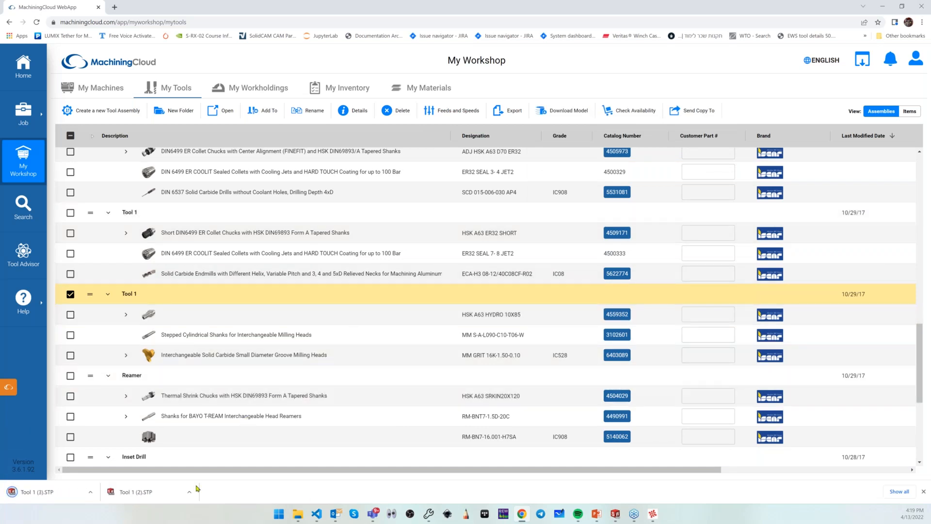
- Switch to SOLIDWORKS and open the downloaded Tool 1 (3).STP from the Downloads folder
mouse_move(615, 513)
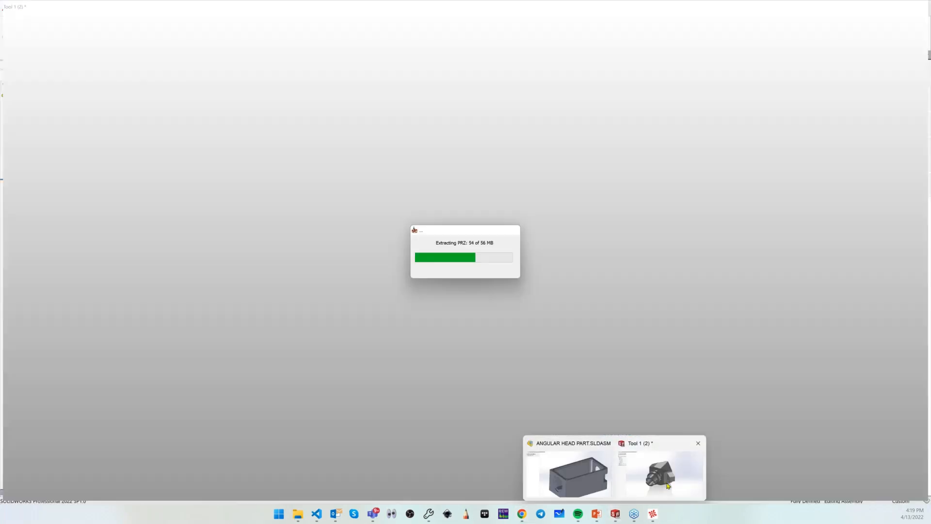
left_click(667, 485)
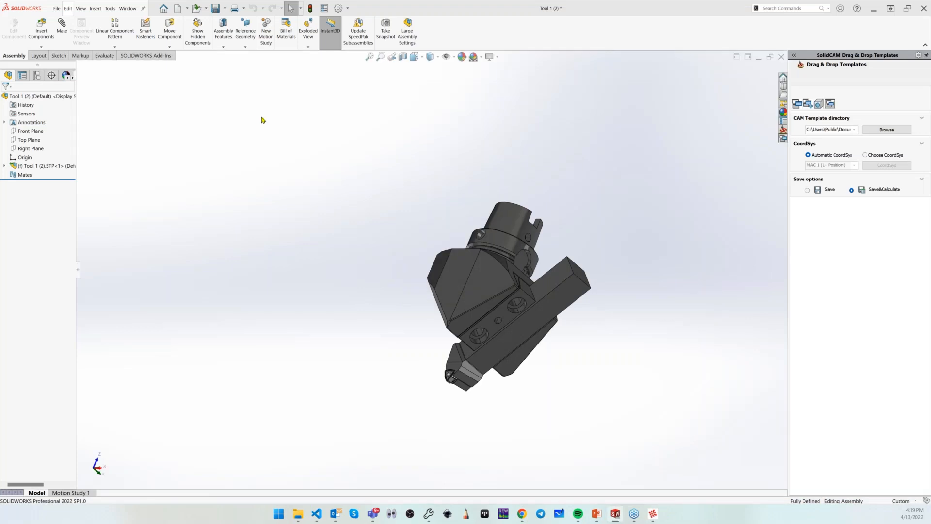
left_click(57, 8)
left_click(766, 63)
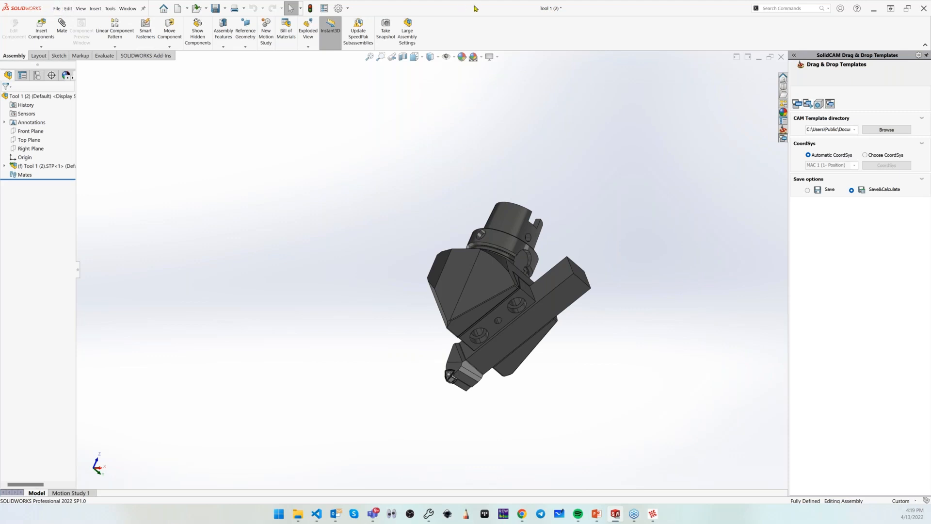
left_click_drag(475, 8, 417, 36)
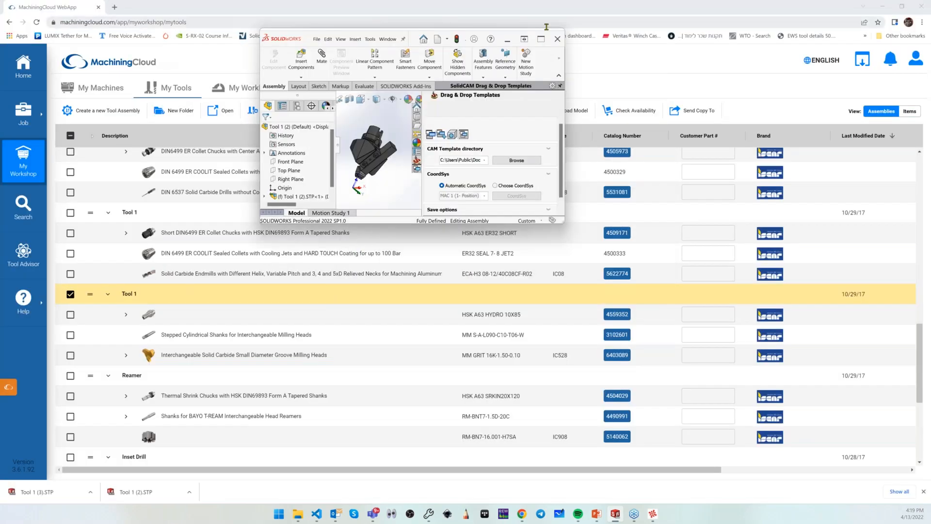
left_click(538, 36)
left_click(57, 9)
left_click(64, 34)
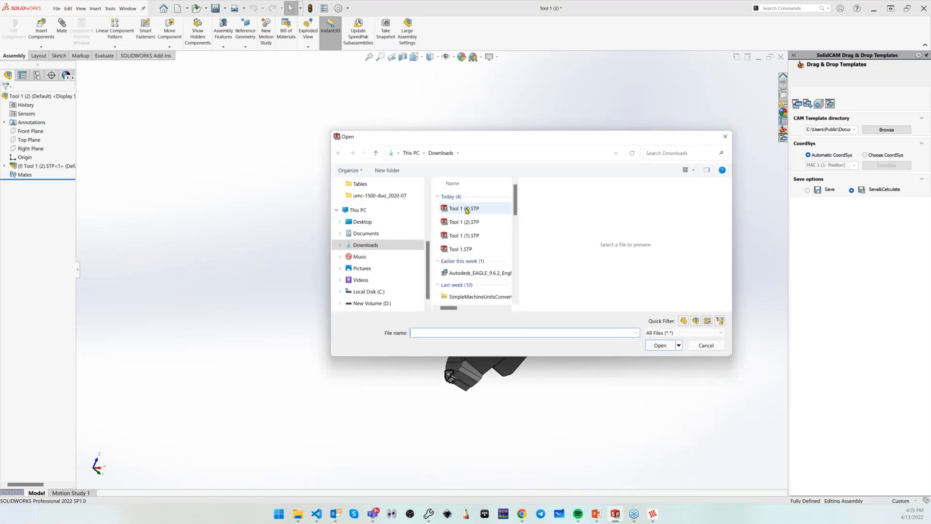
left_click(463, 208)
left_click(657, 360)
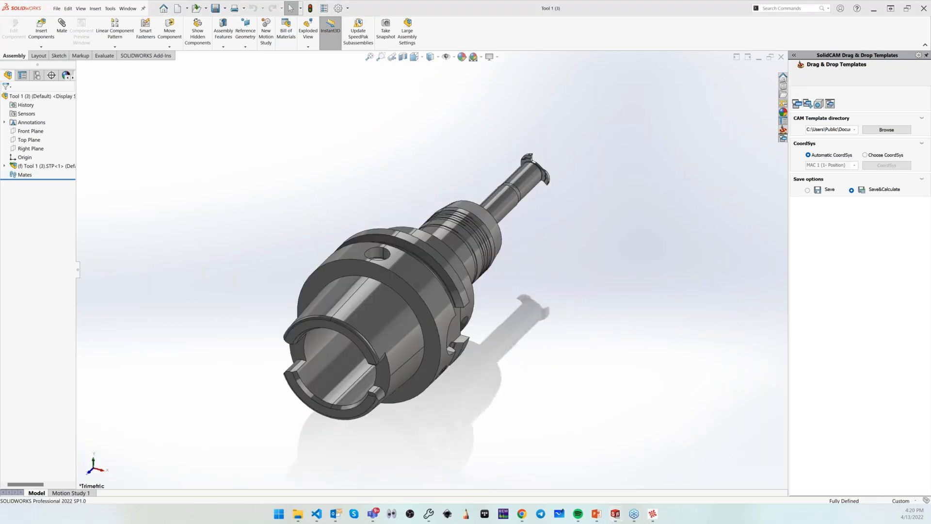
- Select an insert on the groove milling head and hide its solid body within the cutter component
middle_click_drag(351, 221, 485, 238)
scroll(320, 293, "down", 2)
scroll(338, 287, "down", 1)
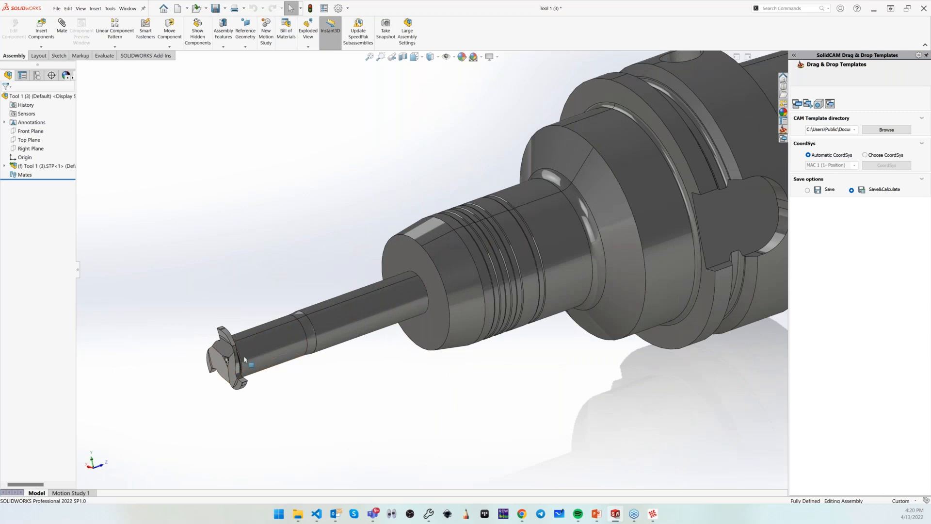
scroll(236, 385, "down", 5)
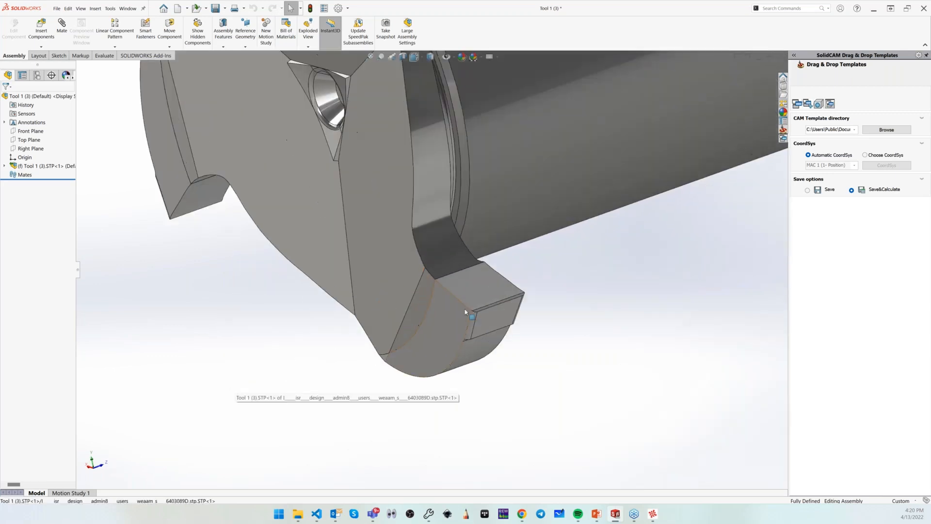
left_click(427, 335)
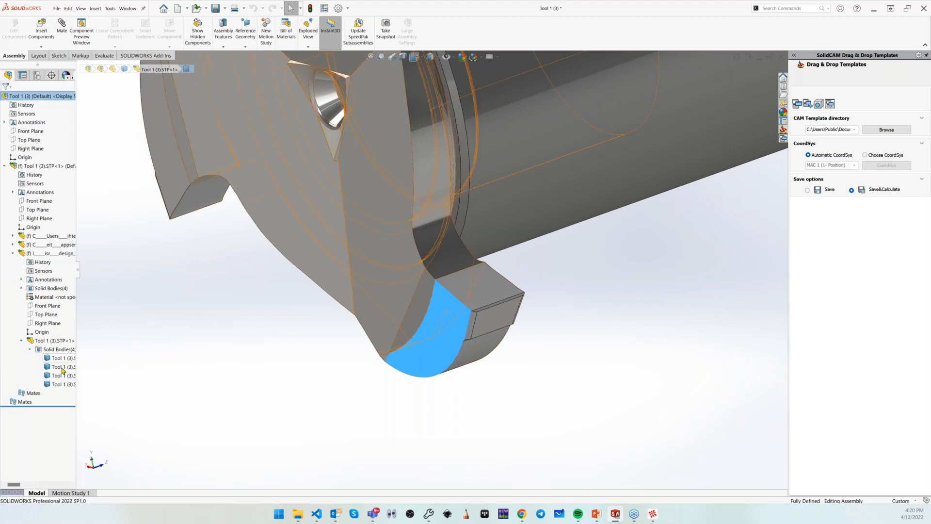
left_click(57, 384)
left_click(56, 355)
left_click(55, 350)
scroll(401, 341, "up", 7)
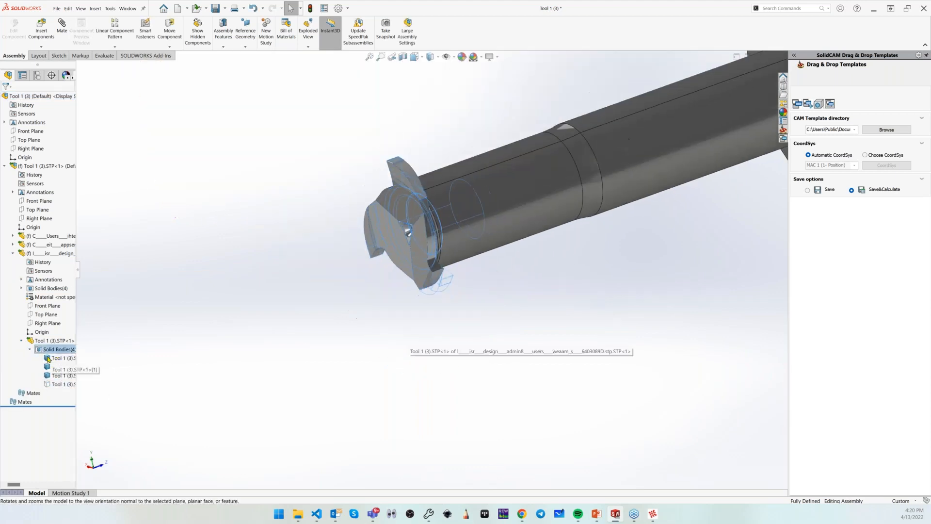
- Show the hidden insert's solid body again on the groove milling head
left_click(48, 384)
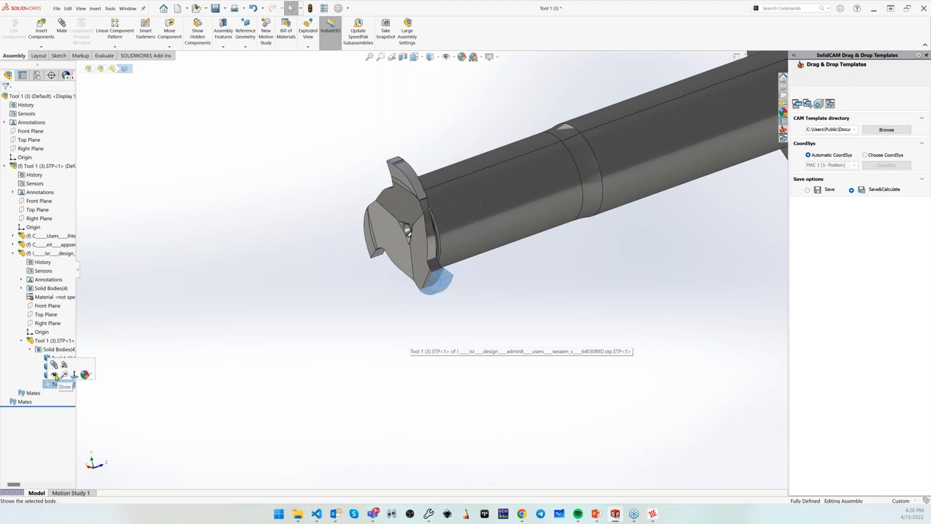
left_click(355, 381)
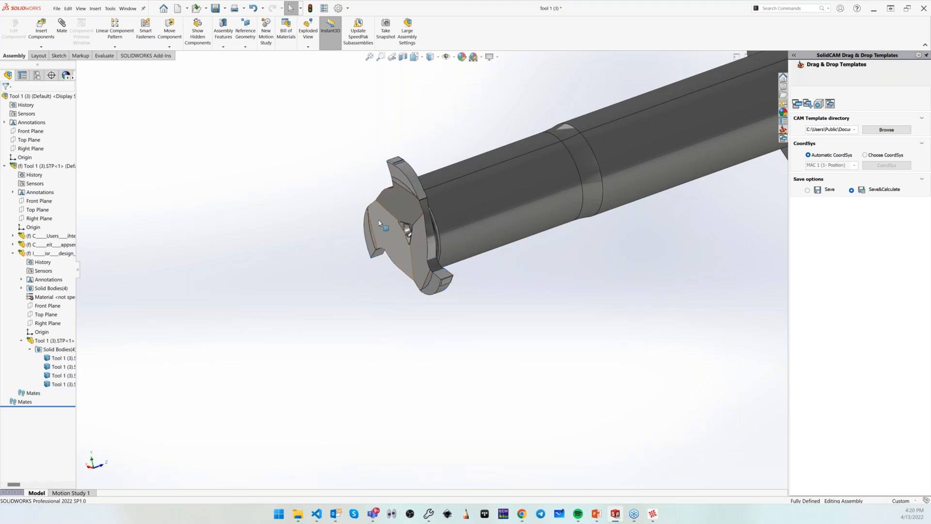
scroll(383, 224, "up", 6)
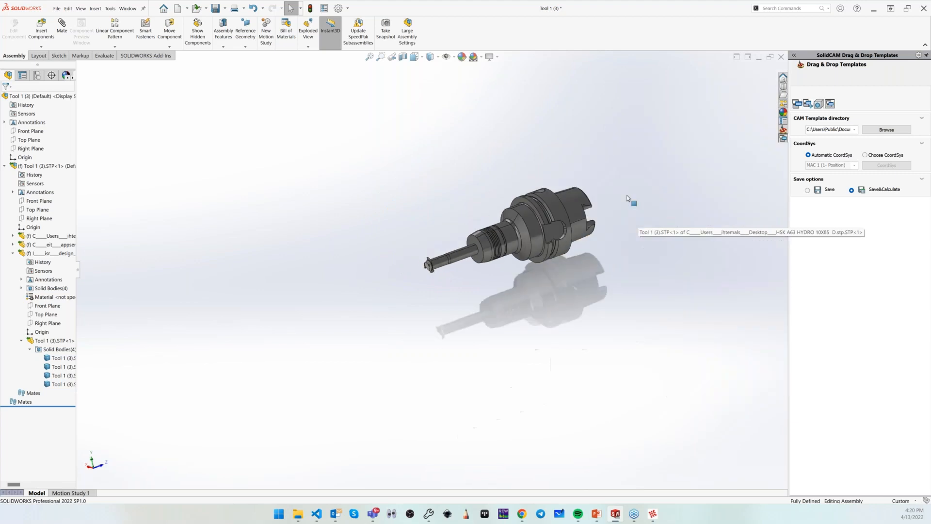
middle_click_drag(639, 220, 625, 91)
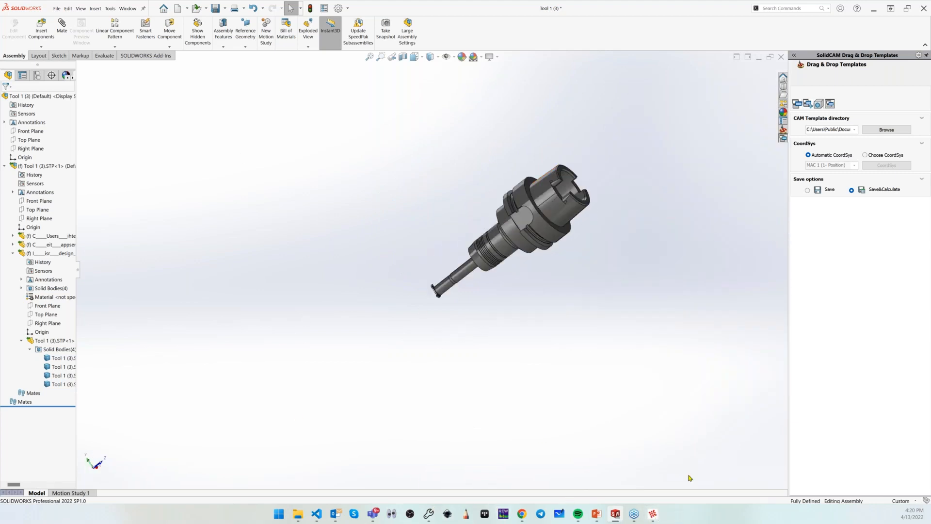
- Switch to the ToolKit and import the open tool assembly from CAD into Storage, generated as a milling tool
key("alt+Tab")
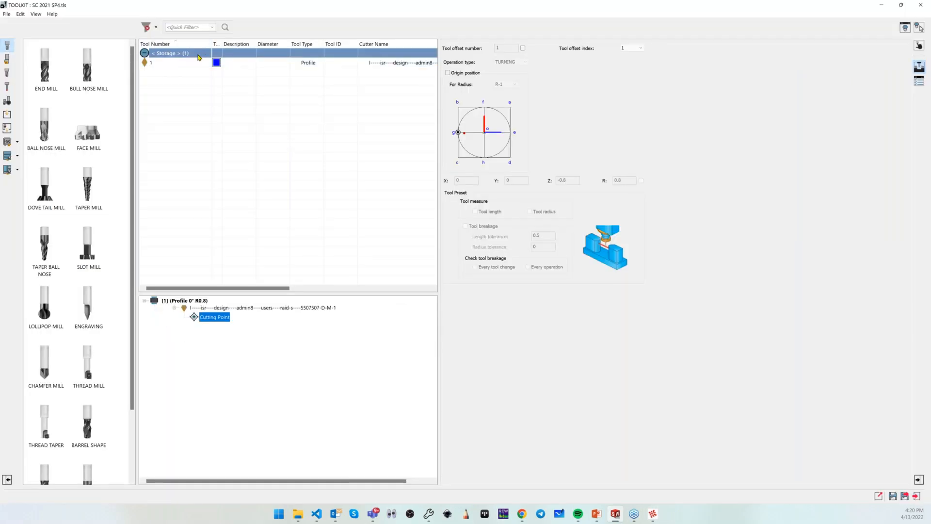
right_click(197, 55)
left_click(233, 100)
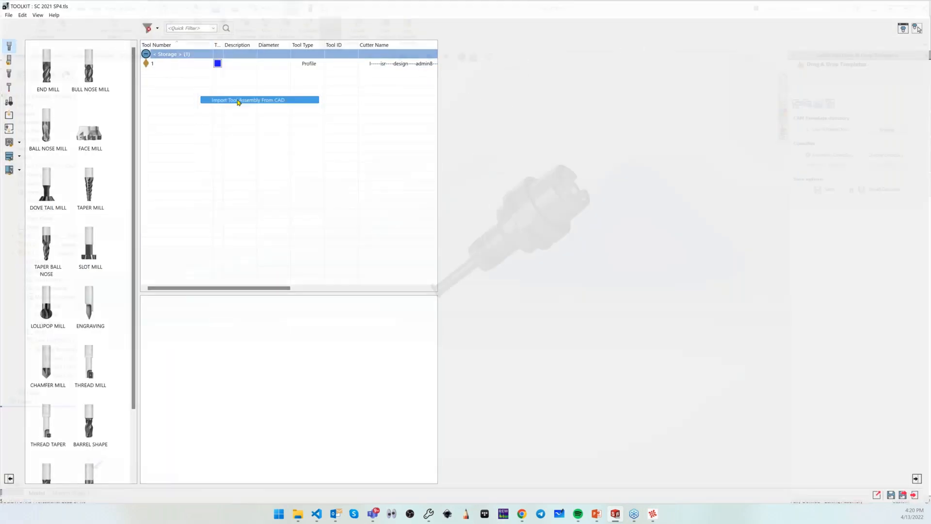
left_click(178, 229)
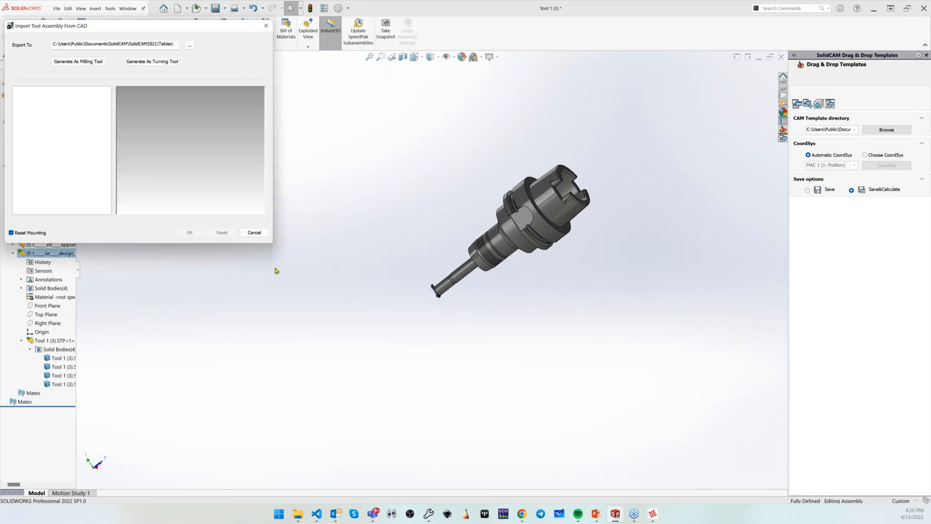
left_click(78, 62)
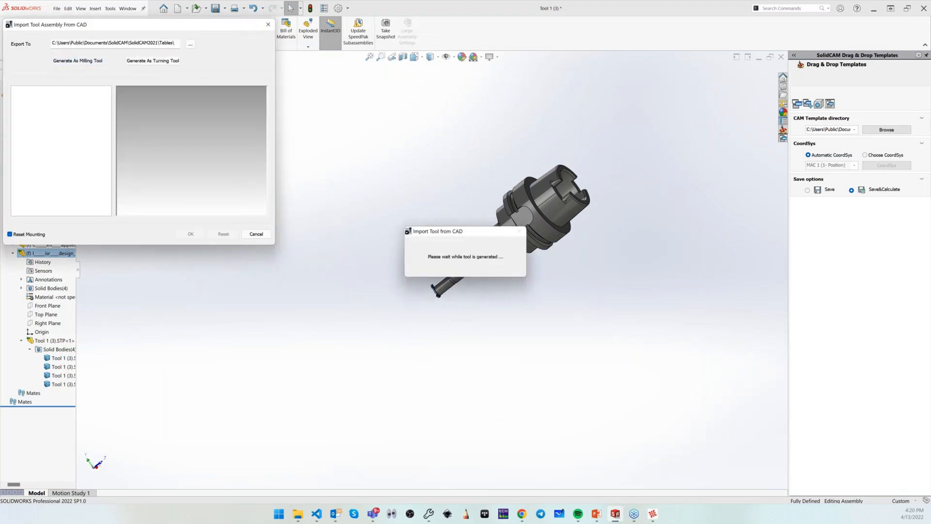
left_click(190, 235)
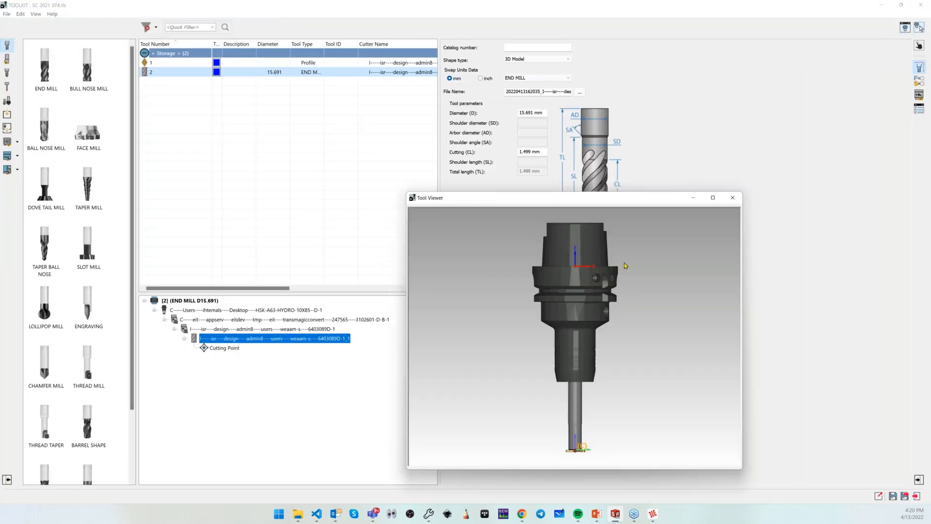
- Examine the imported groove milling tool in the Tool Viewer, focusing on the cutting inserts at its tip
scroll(605, 402, "up", 3)
middle_click_drag(605, 402, 590, 364)
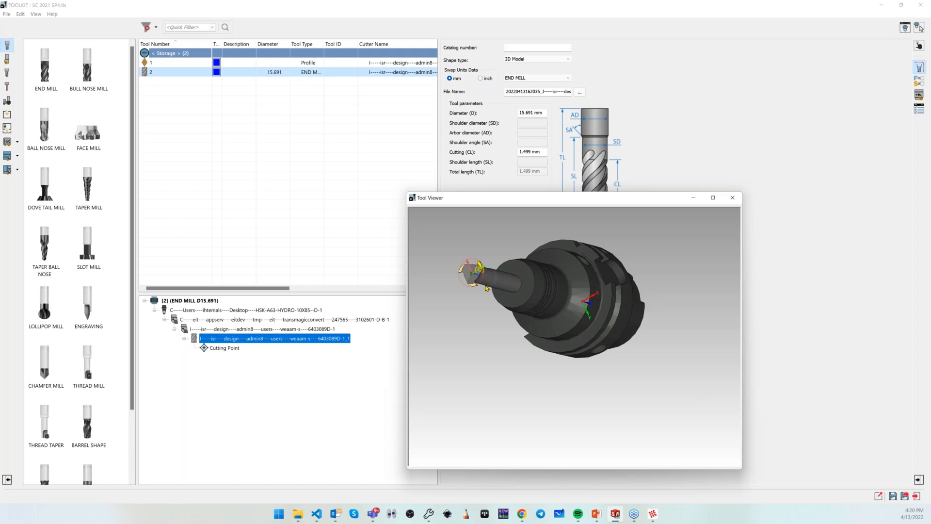
scroll(490, 268, "up", 4)
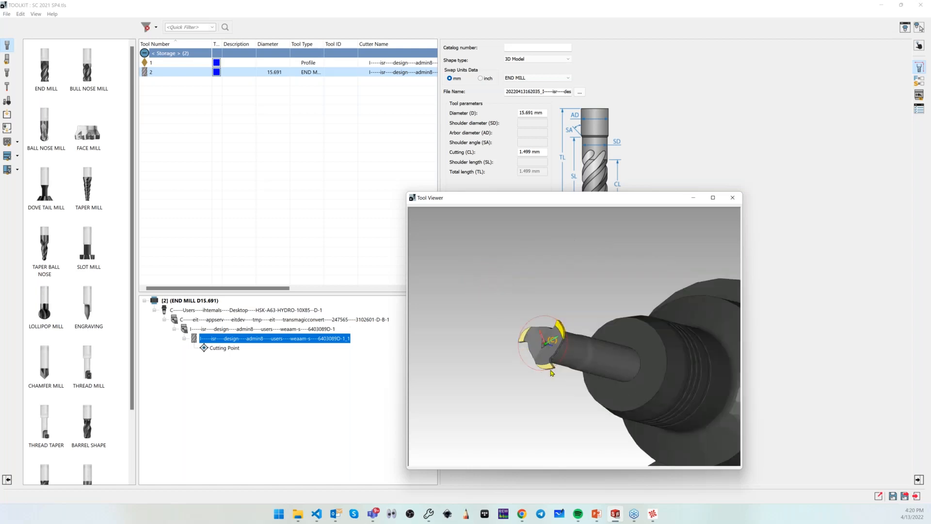
scroll(570, 334, "up", 2)
scroll(570, 330, "down", 3)
middle_click_drag(572, 335, 610, 401)
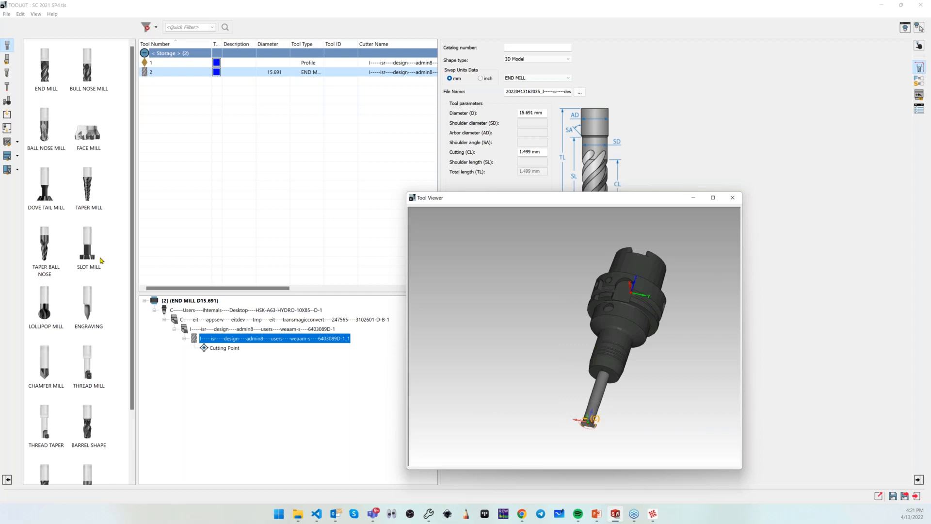
- Switch to the PowerPoint slide show, advance from Import From CAD to the View Tools slide, and return to the ToolKit
key("alt+Tab")
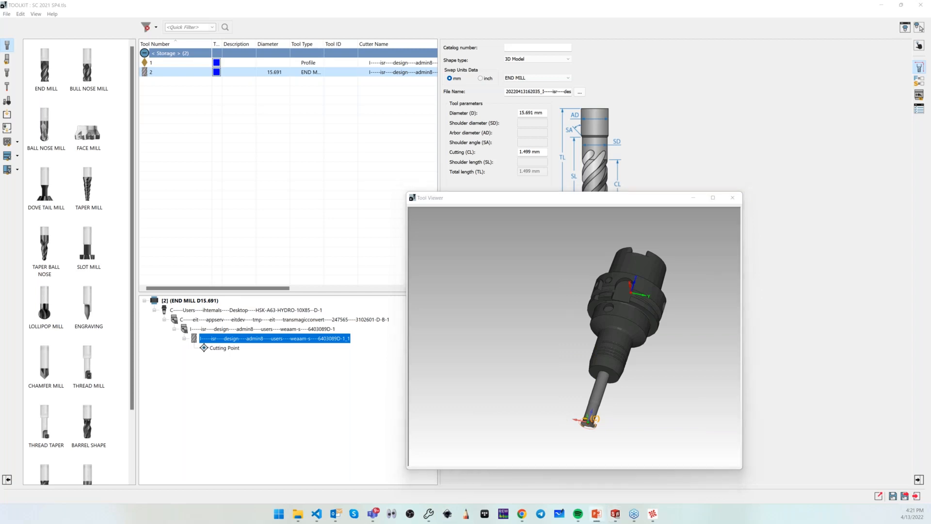
key("shift+F5")
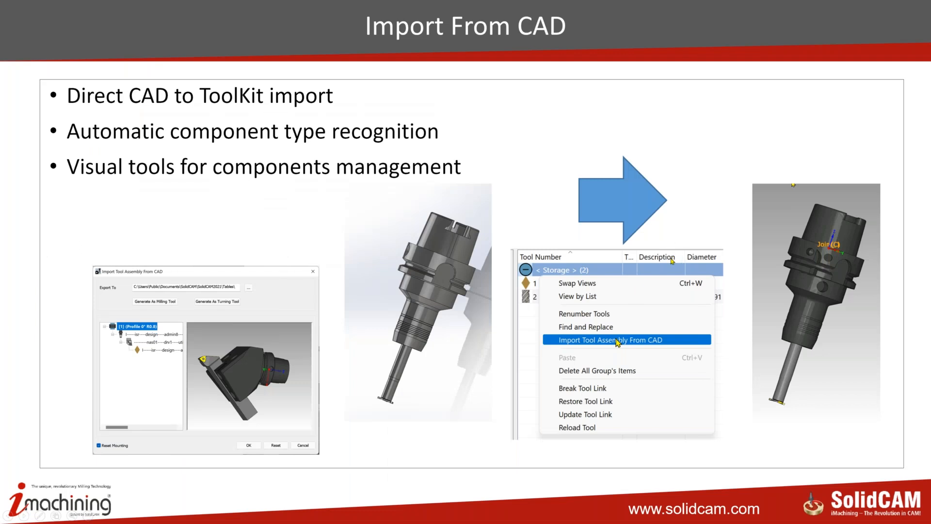
left_click(286, 259)
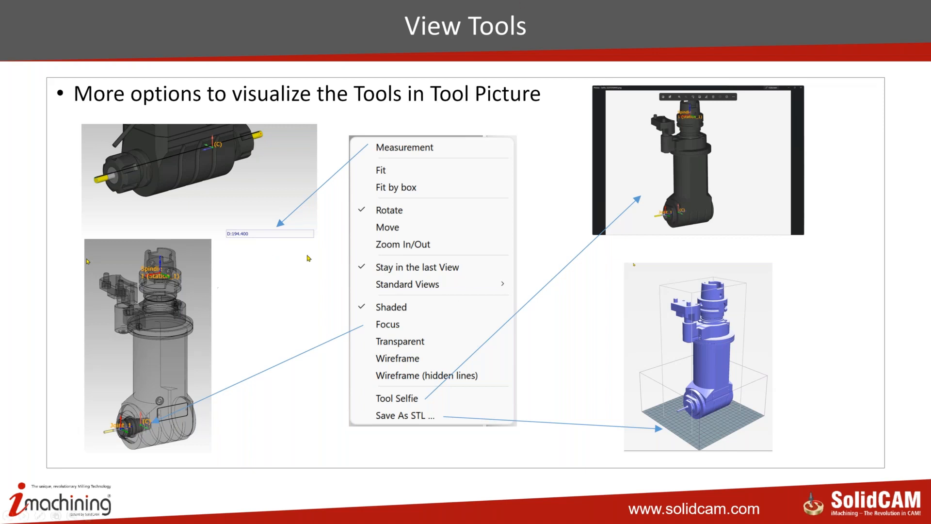
key("Escape")
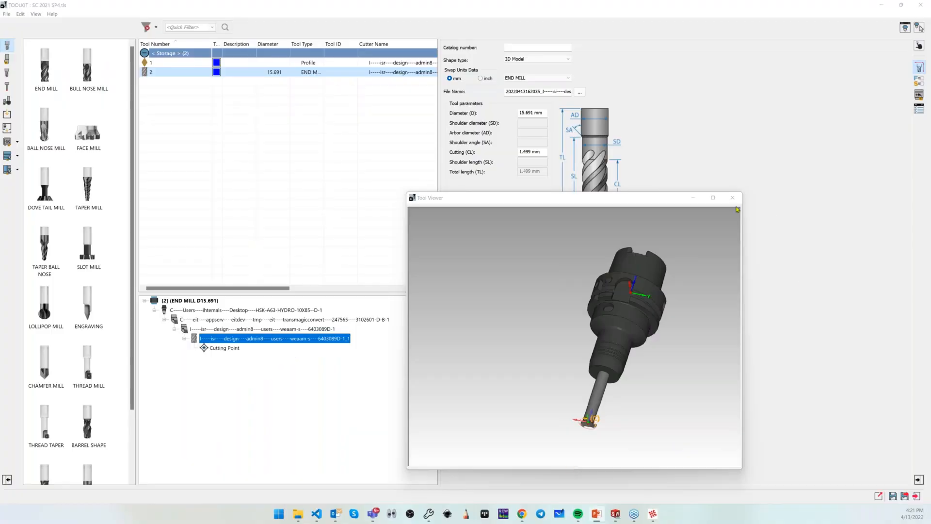
- Review the imported milling tool and the view commands available in the Tool Viewer
left_click_drag(604, 286, 628, 347)
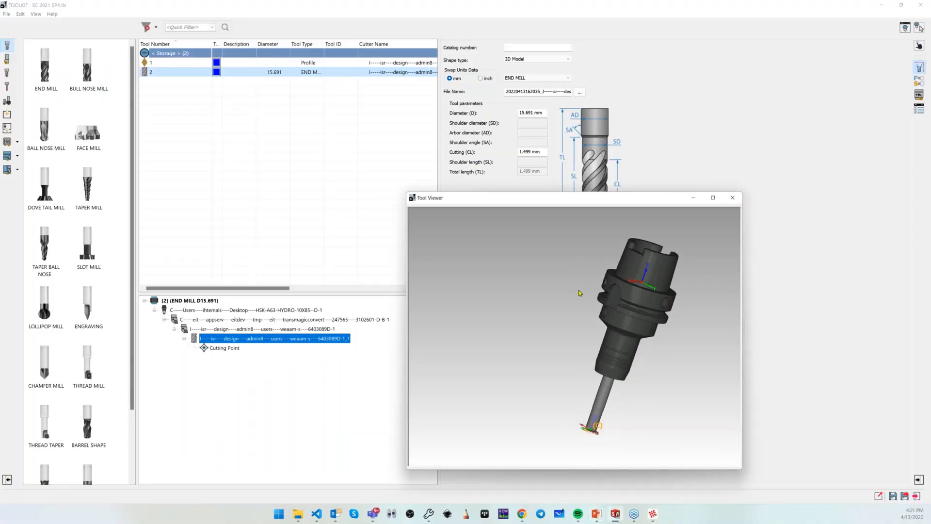
right_click(502, 282)
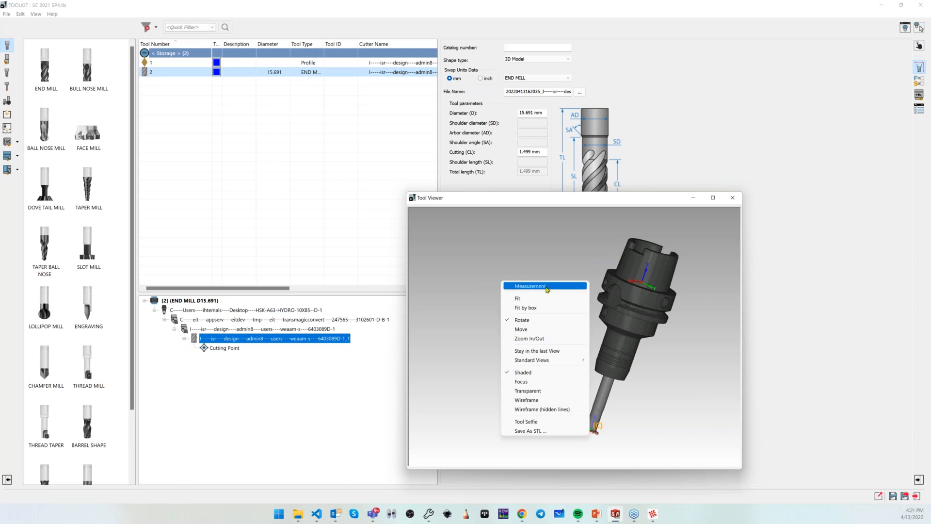
left_click(538, 257)
scroll(713, 257, "up", 3)
left_click_drag(504, 298, 562, 308)
right_click(564, 294)
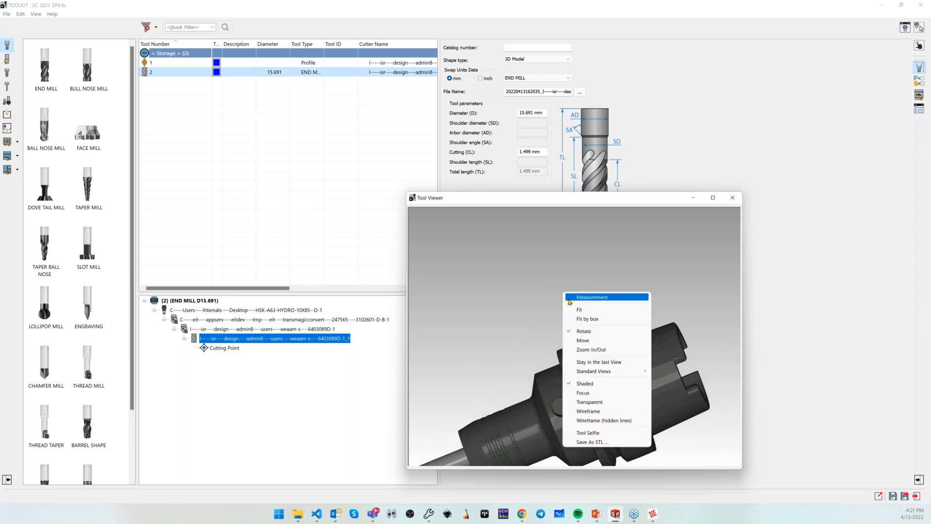
left_click(588, 298)
scroll(592, 307, "down", 4)
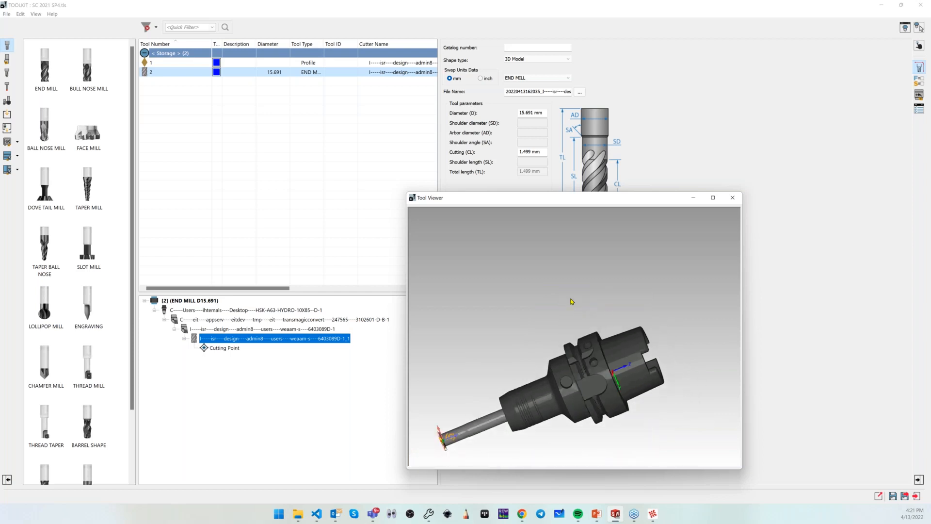
- Turn on Measurement in the Tool Viewer and measure from a point on the holder's narrow section to the cutter shank
right_click(594, 273)
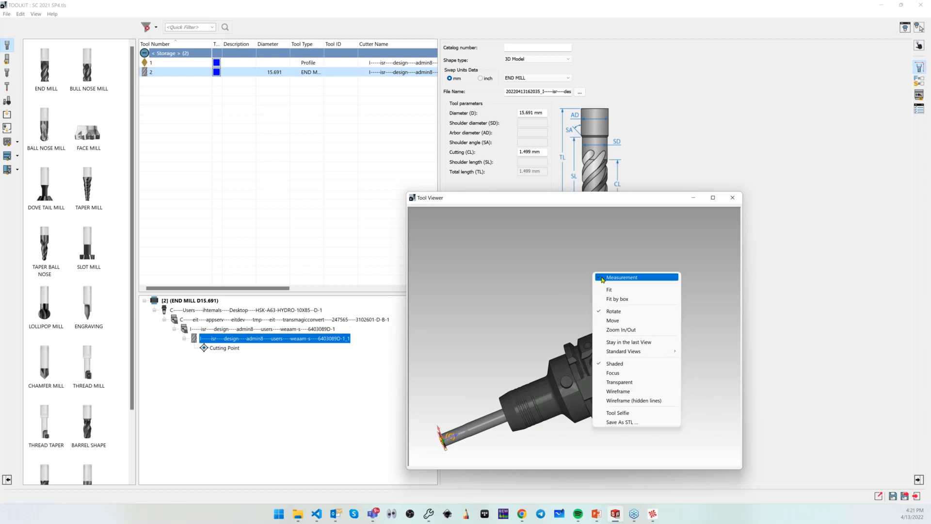
left_click(606, 277)
left_click(543, 395)
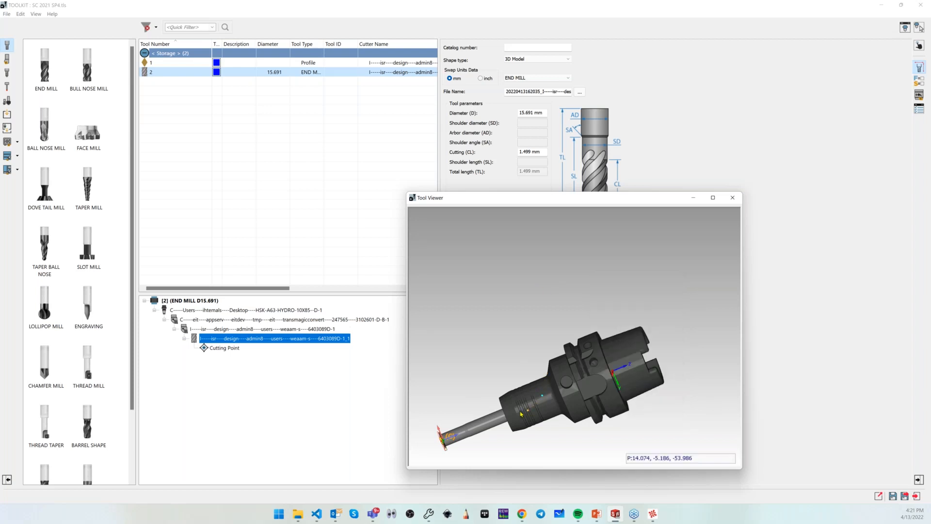
left_click(490, 422)
- Measure the distance between the holder's ring-shaped flange face and the end face of its hollow shank
scroll(617, 373, "up", 3)
middle_click_drag(617, 371, 600, 360)
scroll(601, 356, "up", 2)
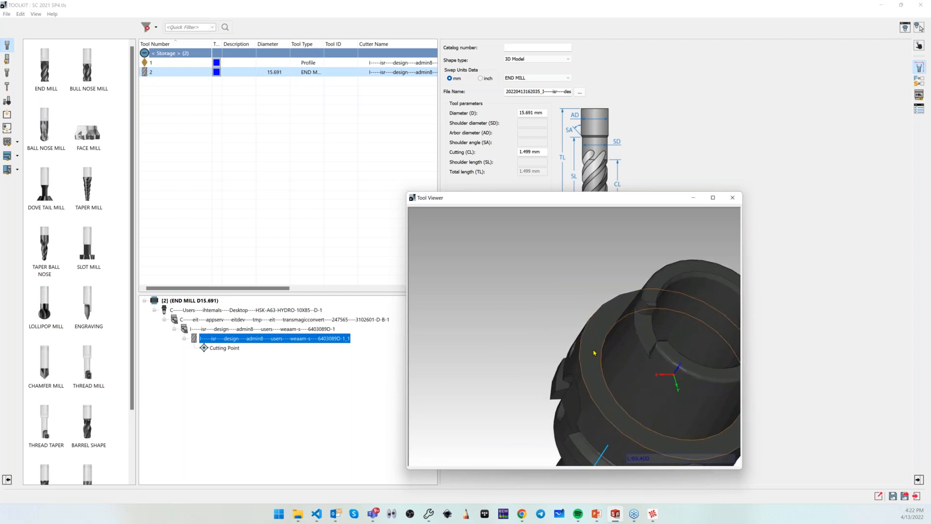
left_click(594, 353)
scroll(531, 356, "down", 4)
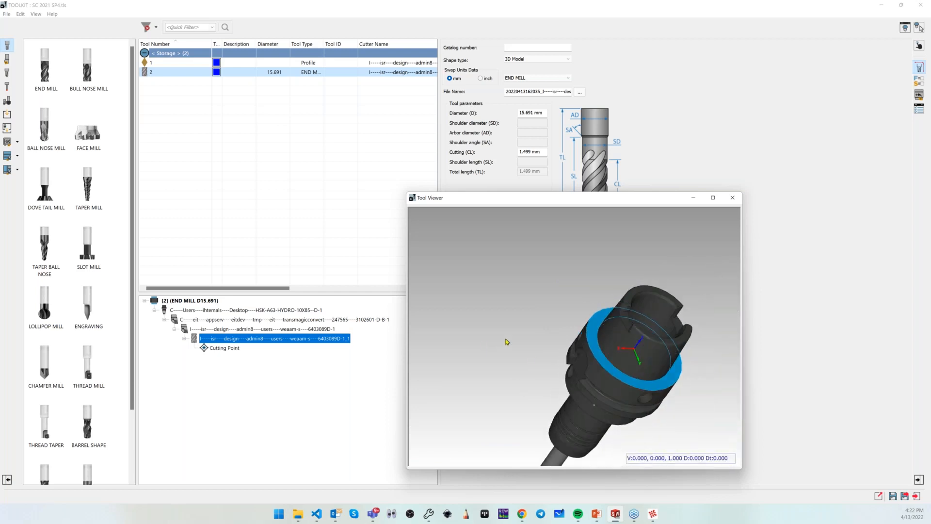
scroll(533, 339, "up", 3)
left_click(559, 330)
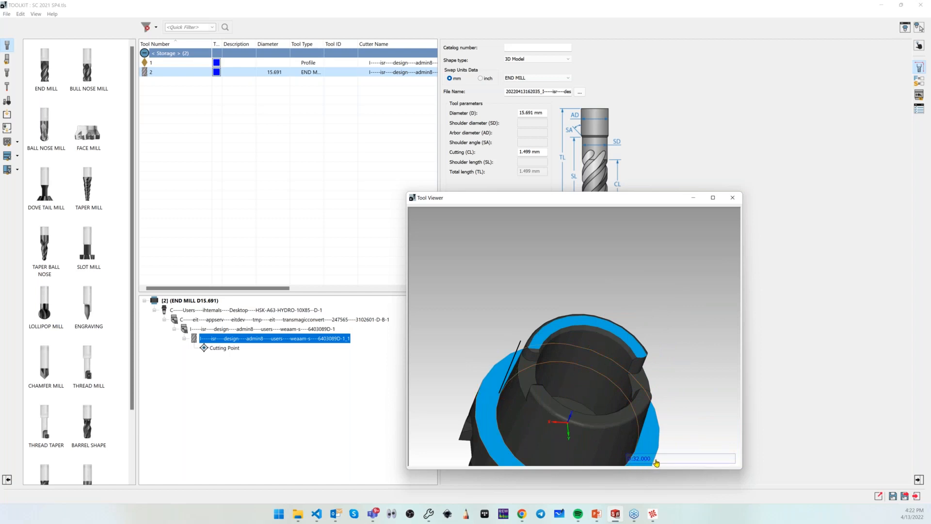
- Measure a small face on the tool holder's body in the Tool Viewer
scroll(670, 423, "down", 3)
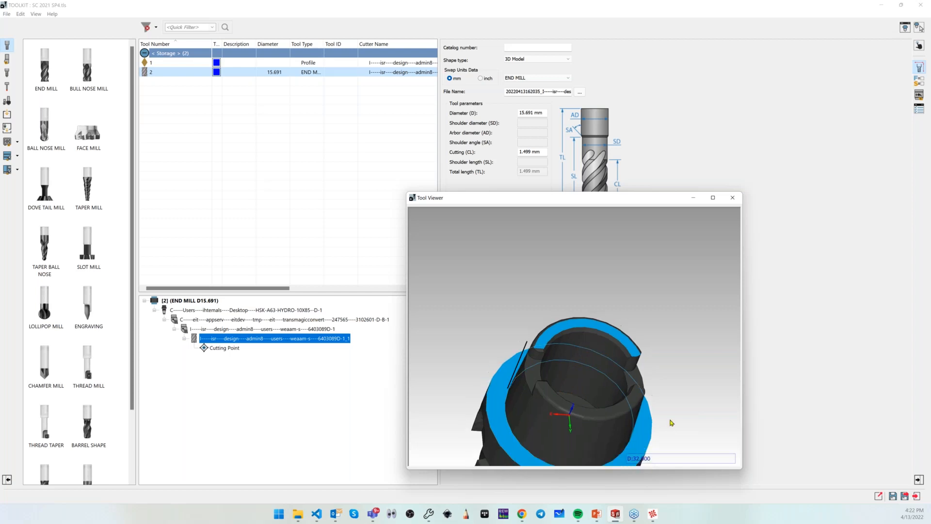
scroll(582, 355, "down", 3)
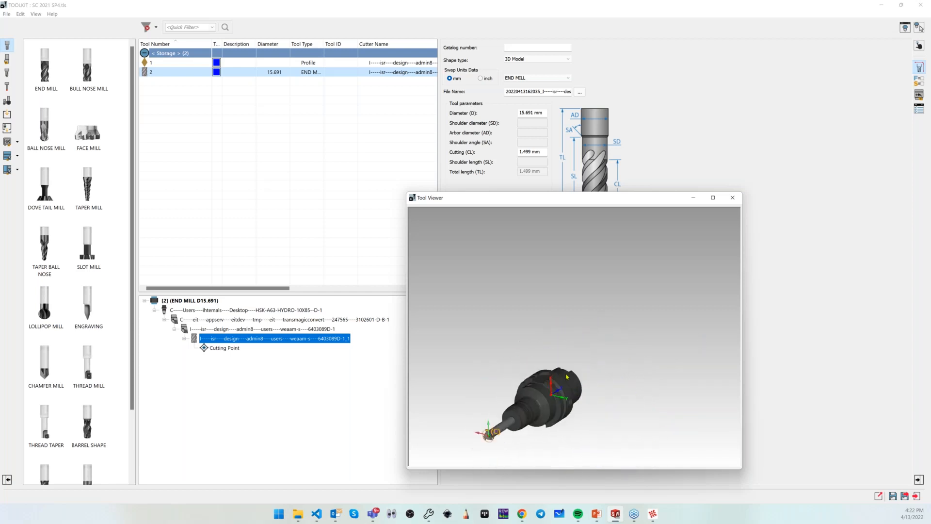
scroll(524, 409, "up", 4)
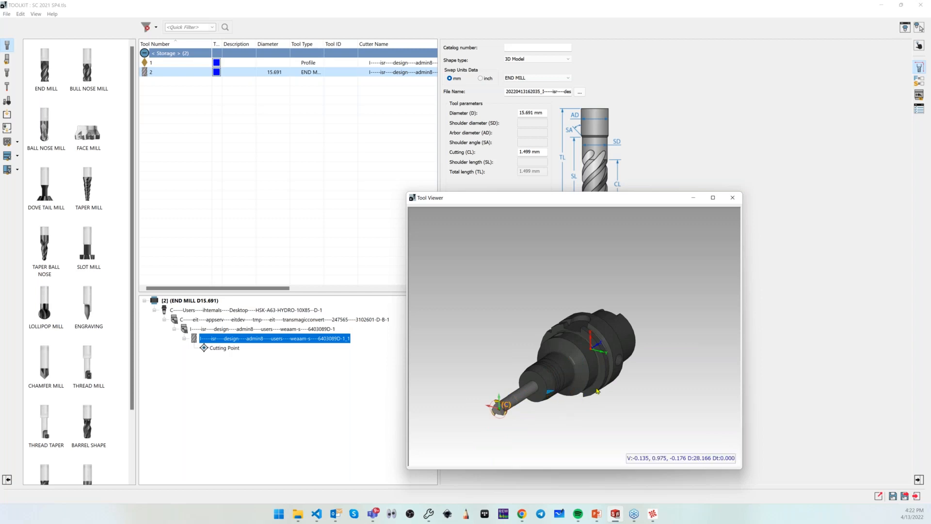
middle_click_drag(651, 390, 670, 384)
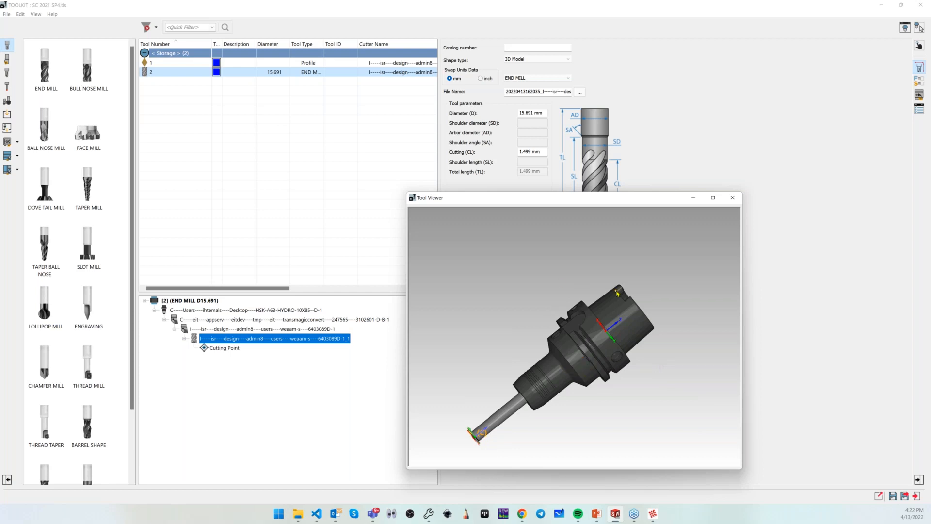
- Toggle the Measurement mode in the Tool Viewer and view the holder's shank end
right_click(520, 272)
left_click(666, 354)
right_click(510, 281)
left_click(524, 284)
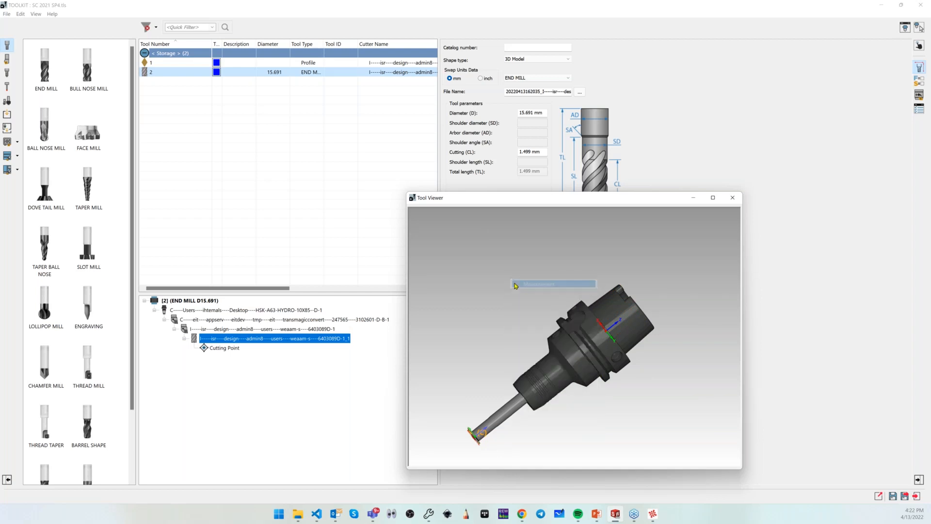
middle_click_drag(553, 349, 542, 281)
scroll(601, 326, "down", 1)
scroll(605, 325, "up", 2)
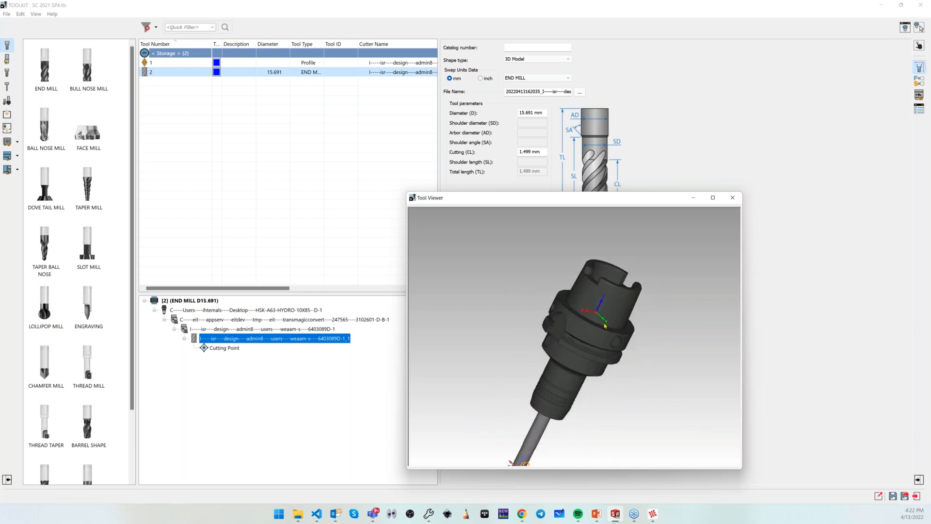
- Close the Tool Viewer and the ToolKit, saving the changes to the tool library SC 2021 SP4.tls
right_click(516, 299)
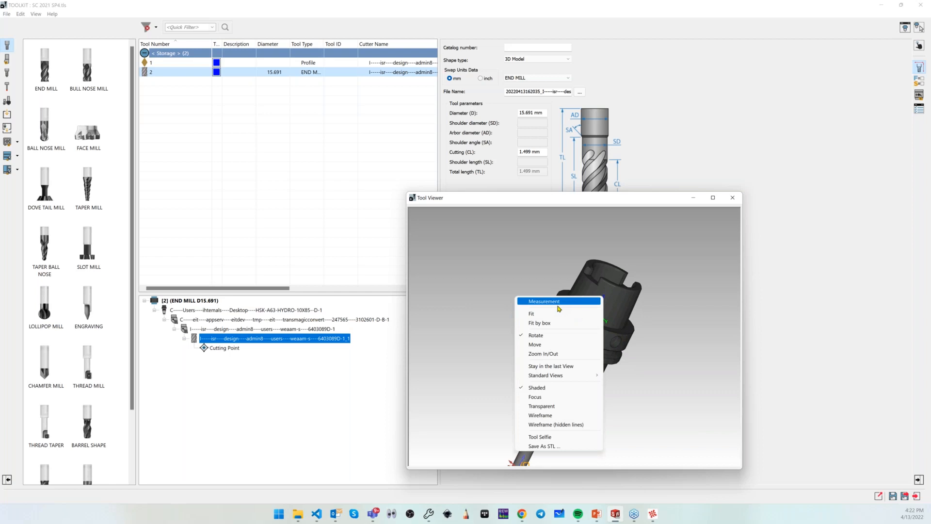
left_click(672, 266)
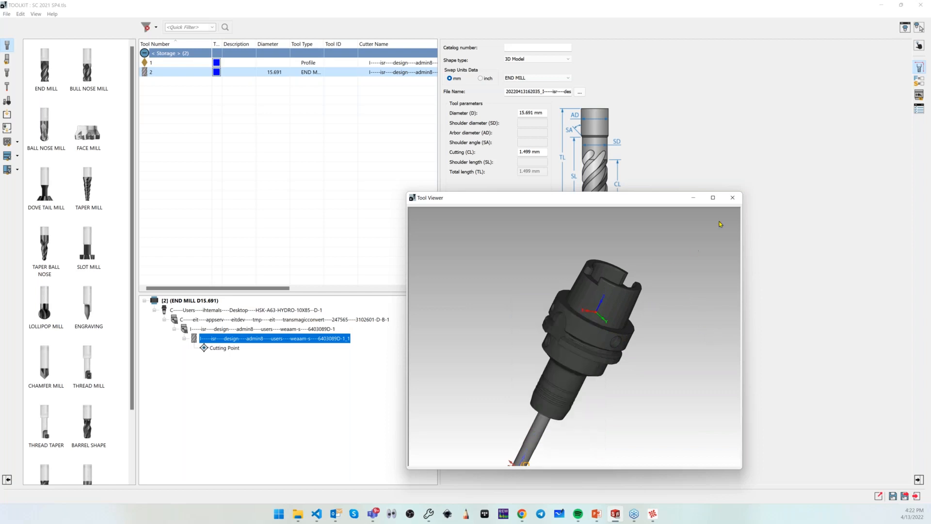
left_click(731, 201)
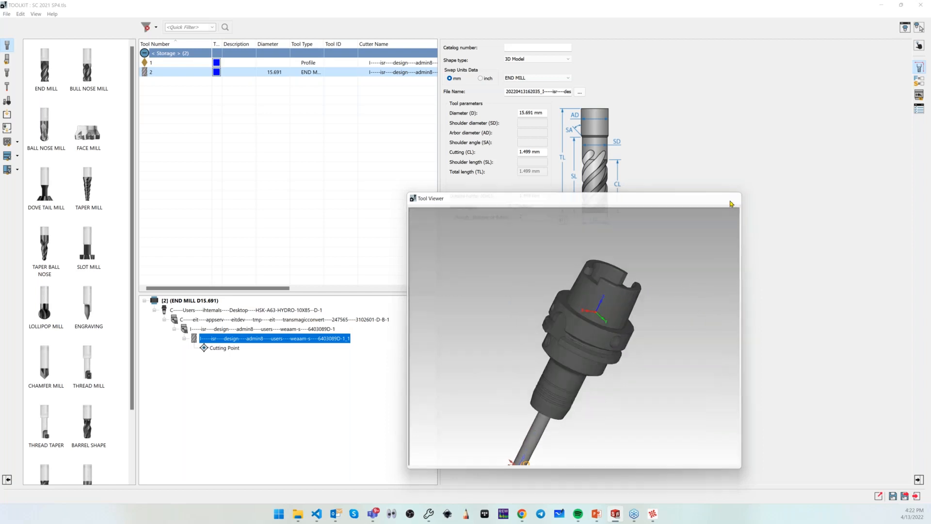
left_click(927, 4)
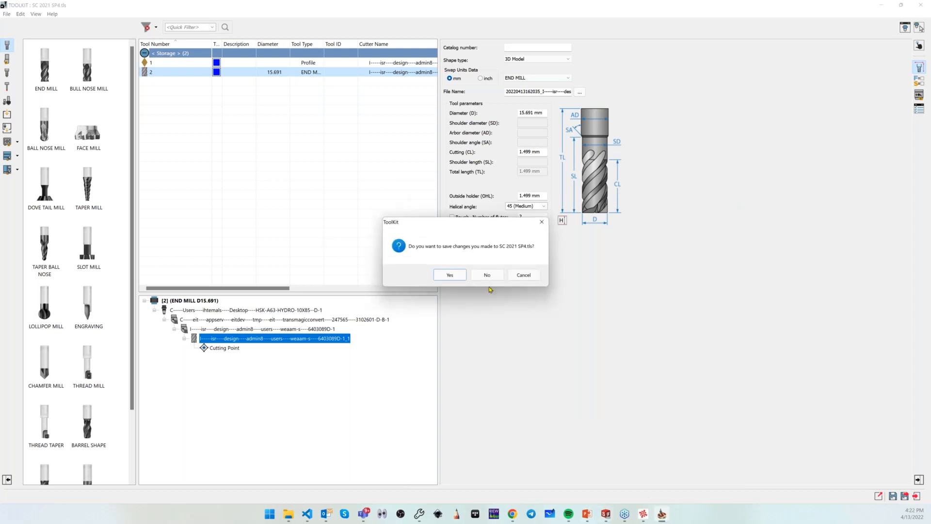
left_click(458, 279)
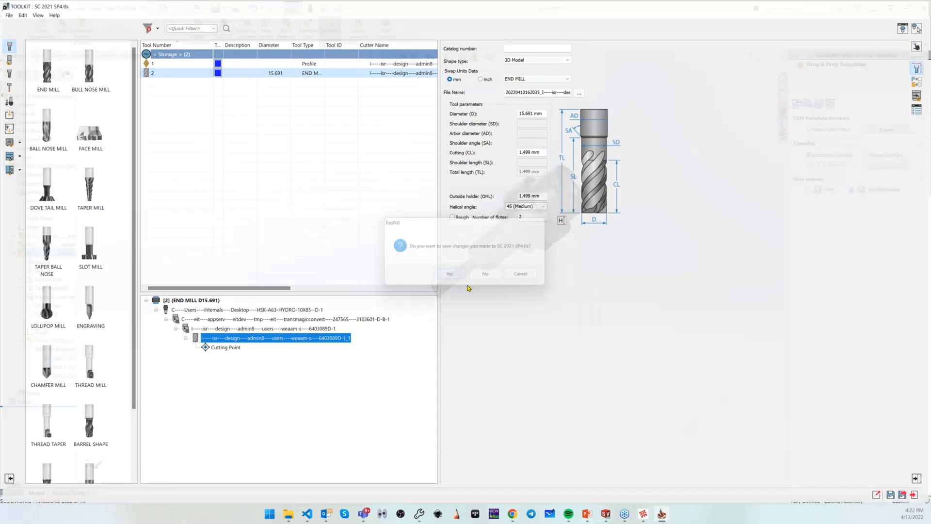
- Open the CAM-Part SPOOL Stl Tools.prz from the SC2021SP4 - toolkit folder and look into its ToolKit
left_click(113, 10)
mouse_move(130, 53)
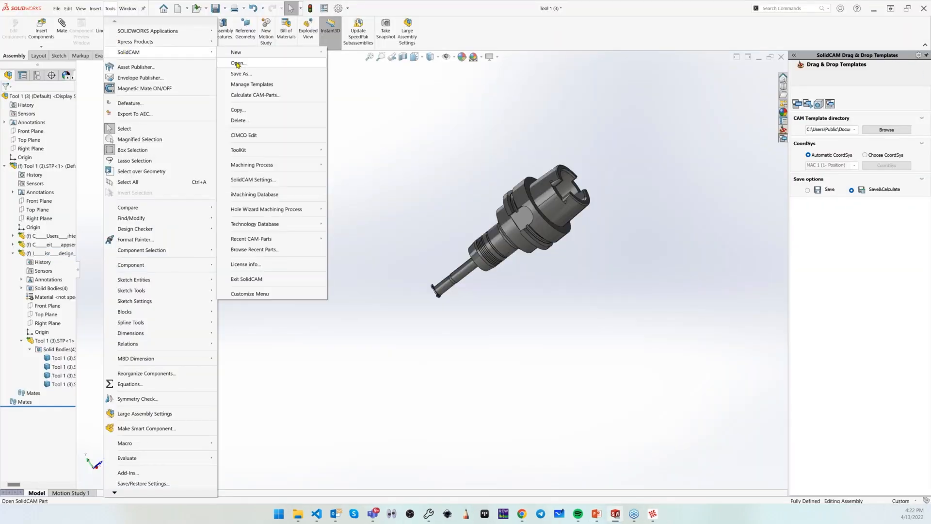
left_click(240, 63)
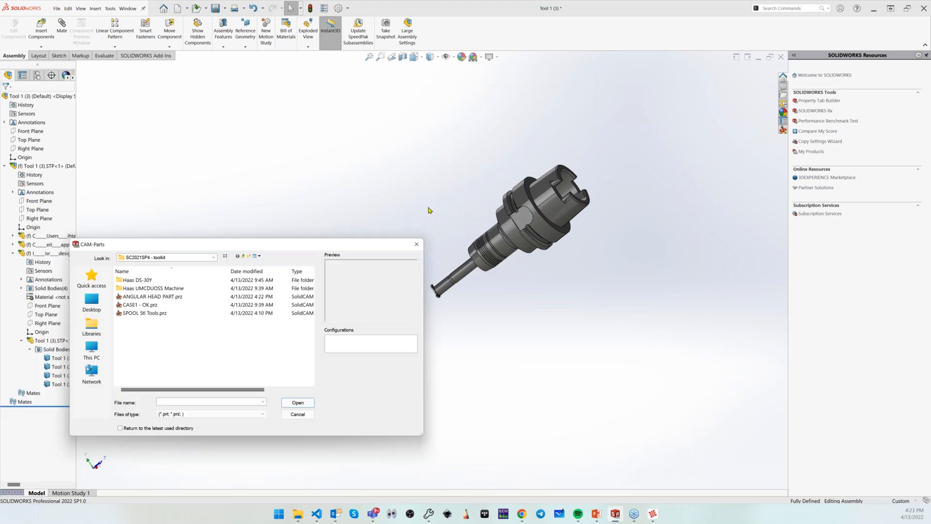
left_click(315, 225)
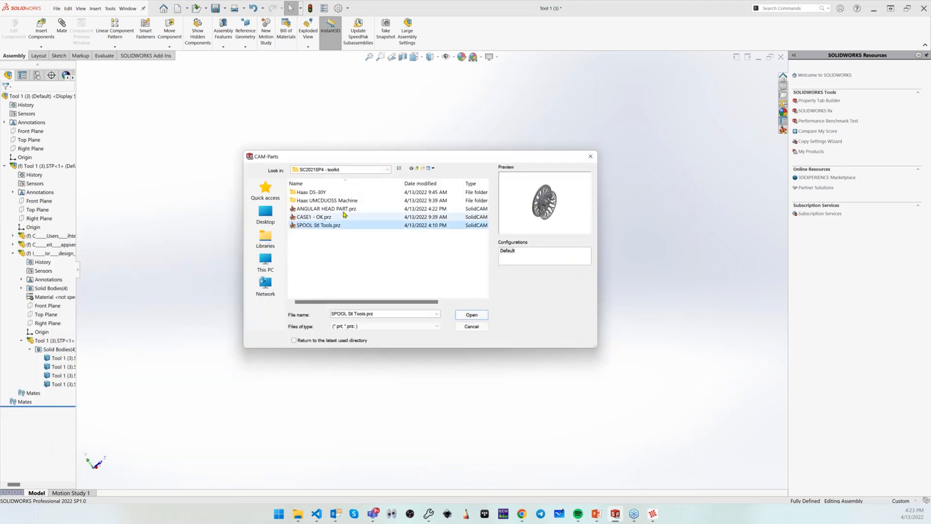
left_click(320, 217)
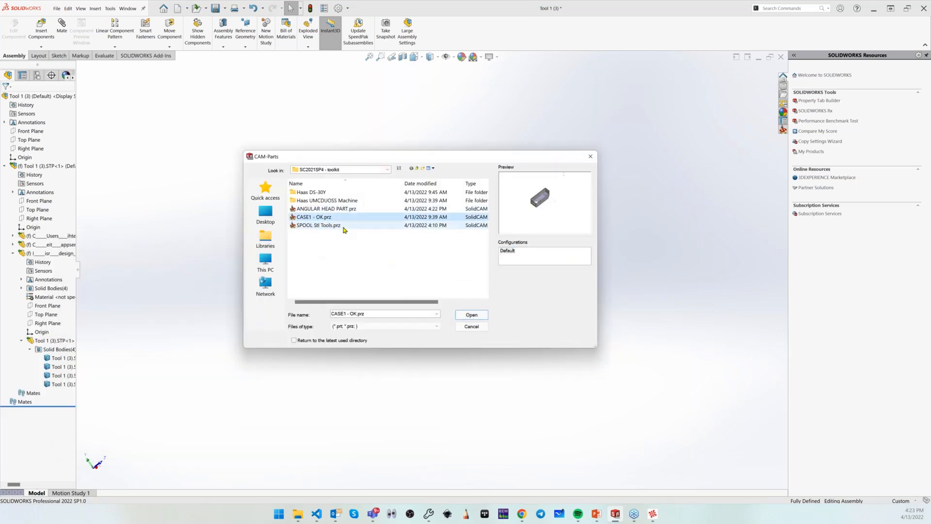
left_click(323, 225)
left_click(472, 316)
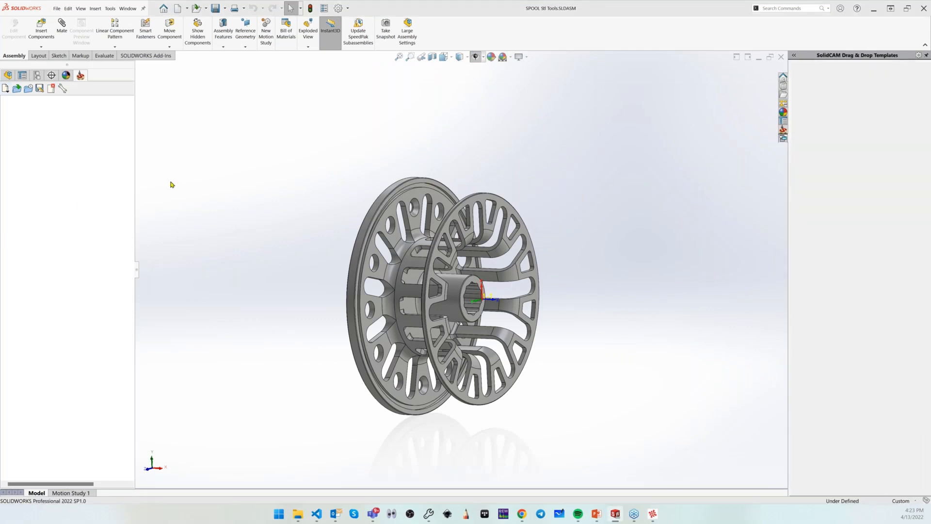
double_click(20, 150)
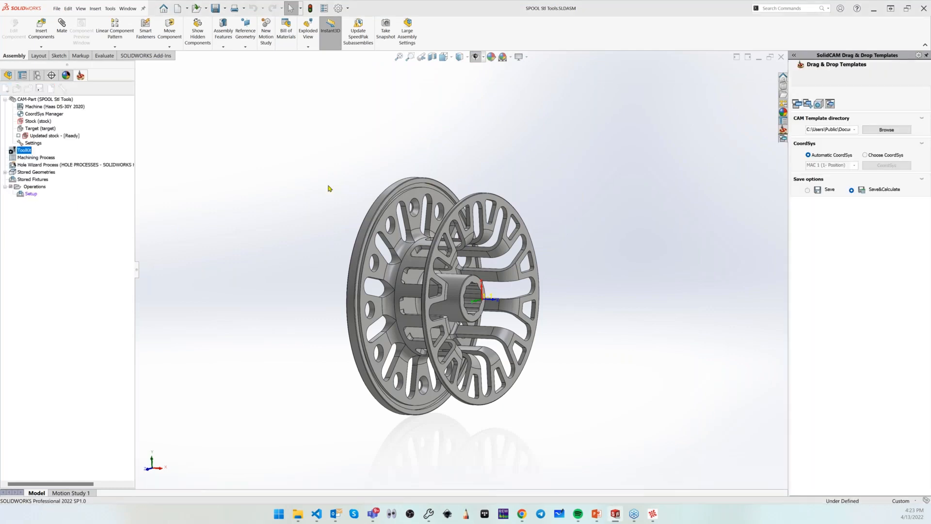
left_click(924, 6)
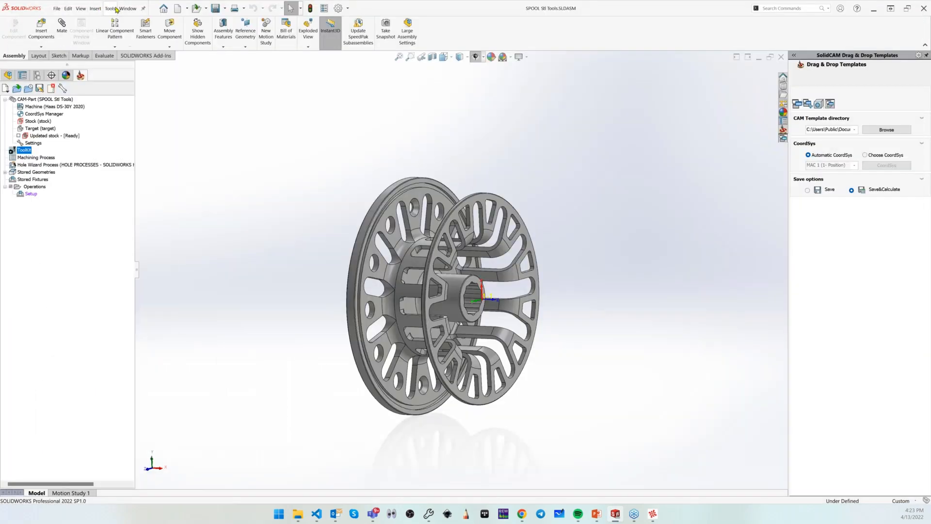
- Open the recent CAM-Part ANGULAR HEAD PART.prz and show its ToolKit together with the Tool Viewer
left_click(110, 9)
mouse_move(128, 52)
mouse_move(271, 238)
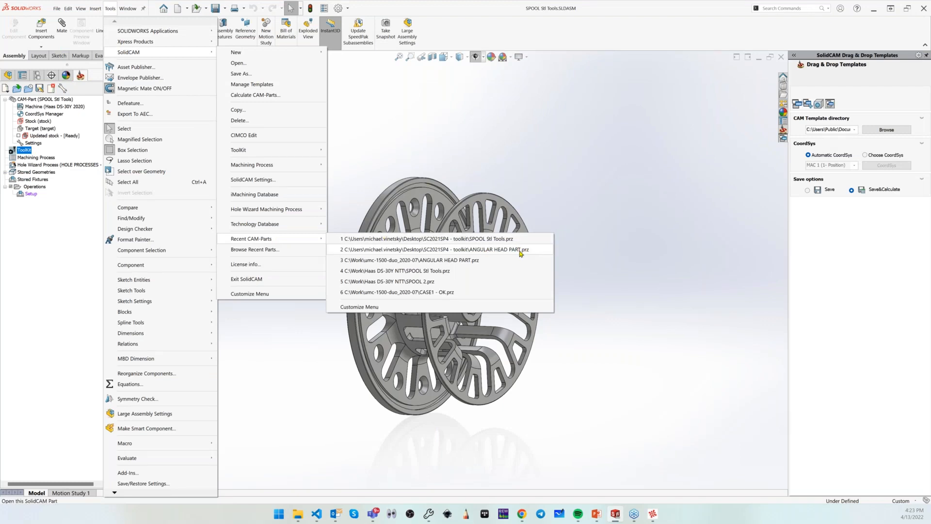
left_click(519, 250)
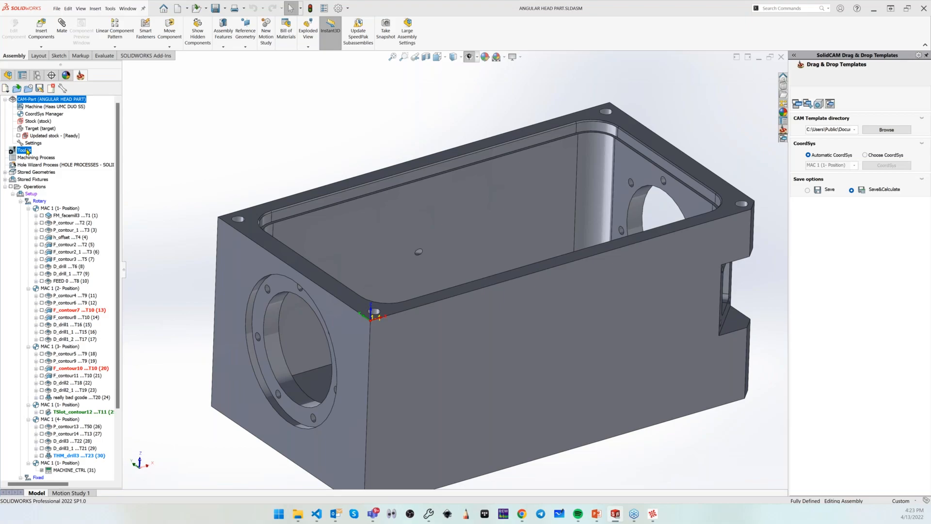
left_click(24, 151)
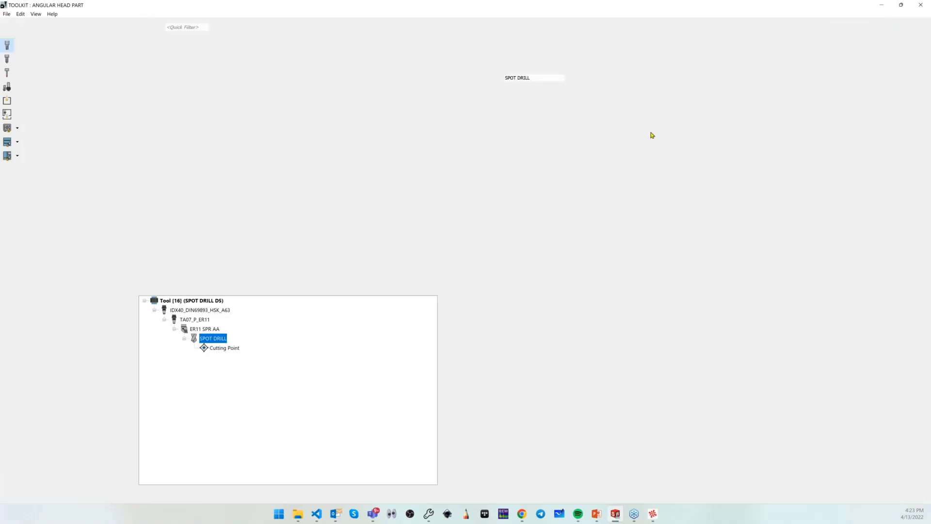
left_click(905, 28)
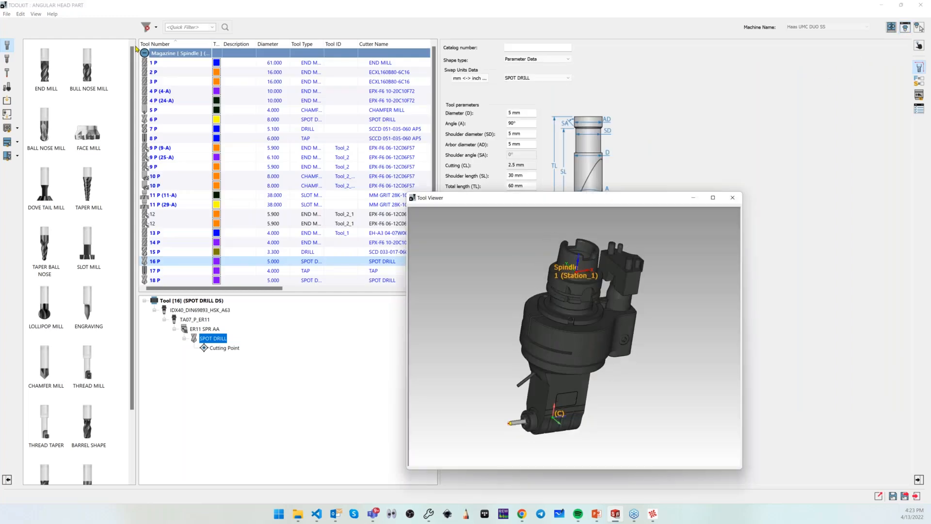
- View tools 4 P (24-A), 11 P (11-A) and 15 P in the Tool Viewer, turning the drill's angular head around
left_click(150, 102)
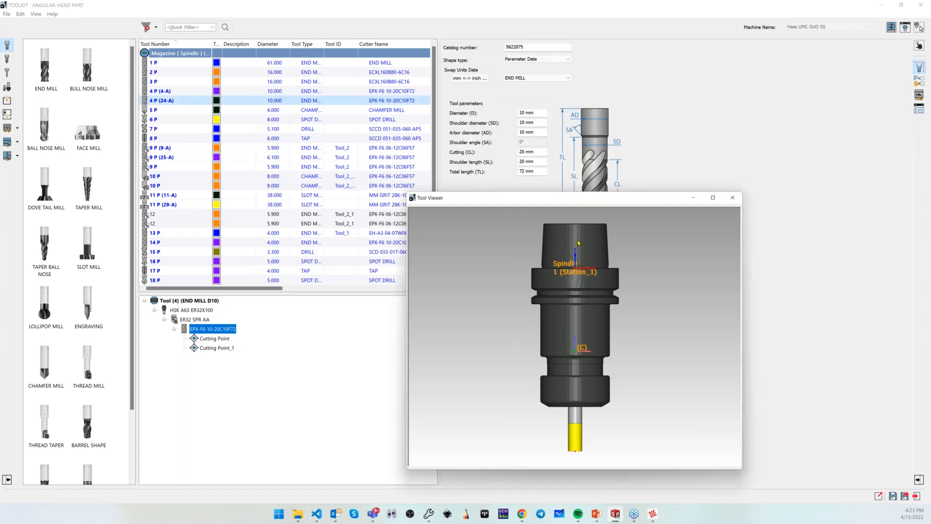
left_click(162, 199)
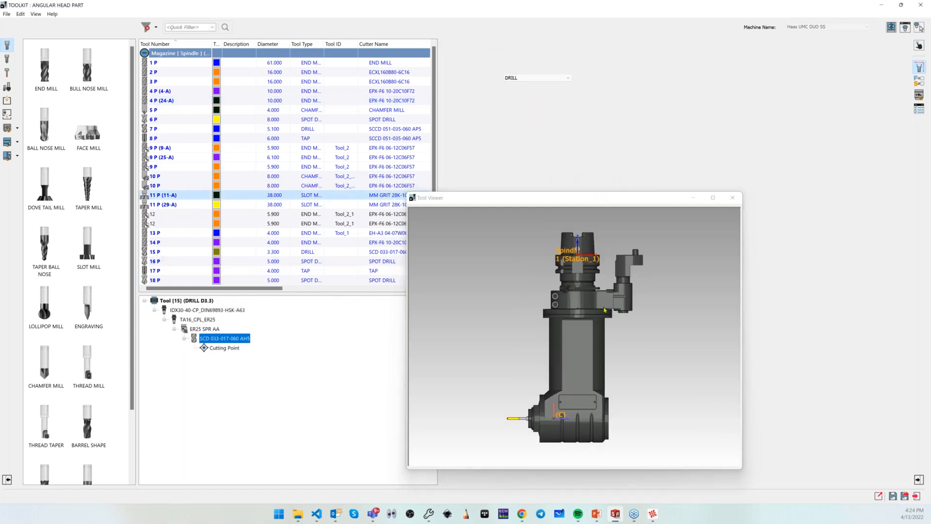
middle_click_drag(604, 310, 482, 309)
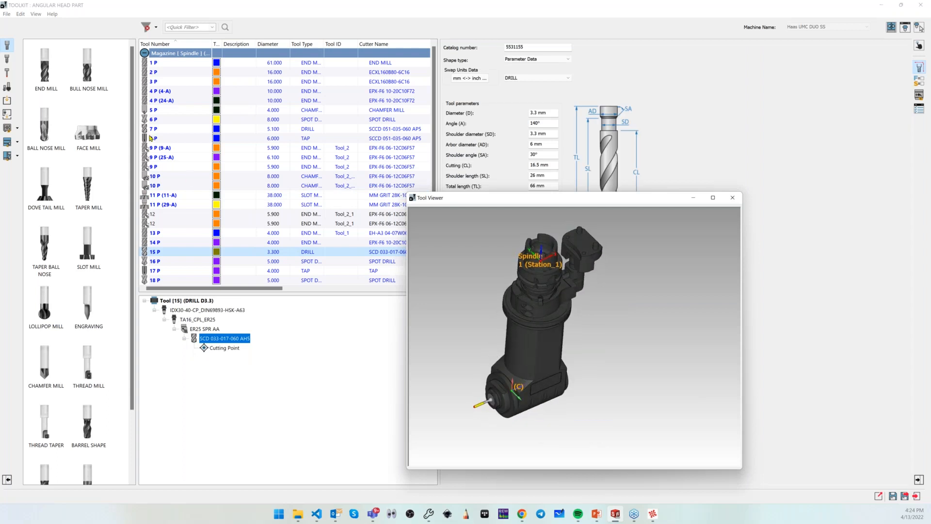
- Turn on Stay in the last View for the Tool Viewer and rotate chamfer mill 5 P to a tilted view
left_click(155, 110)
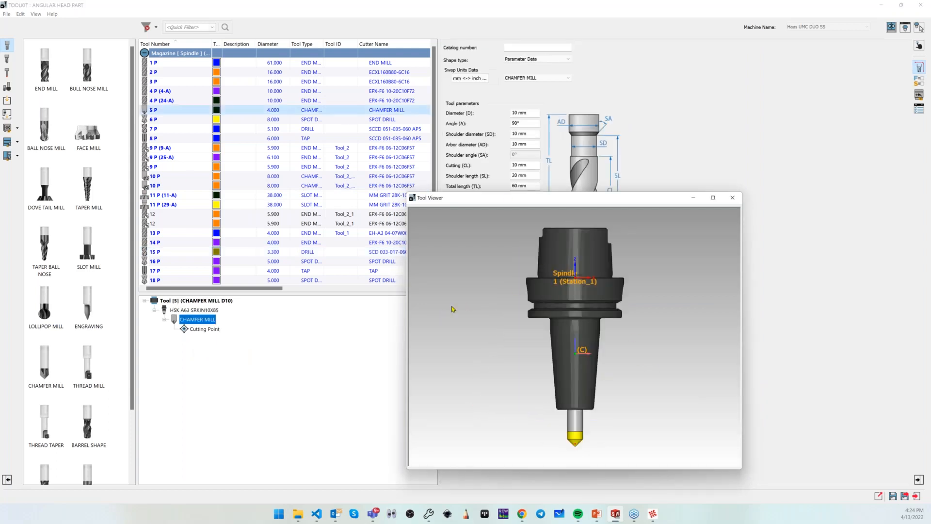
right_click(491, 313)
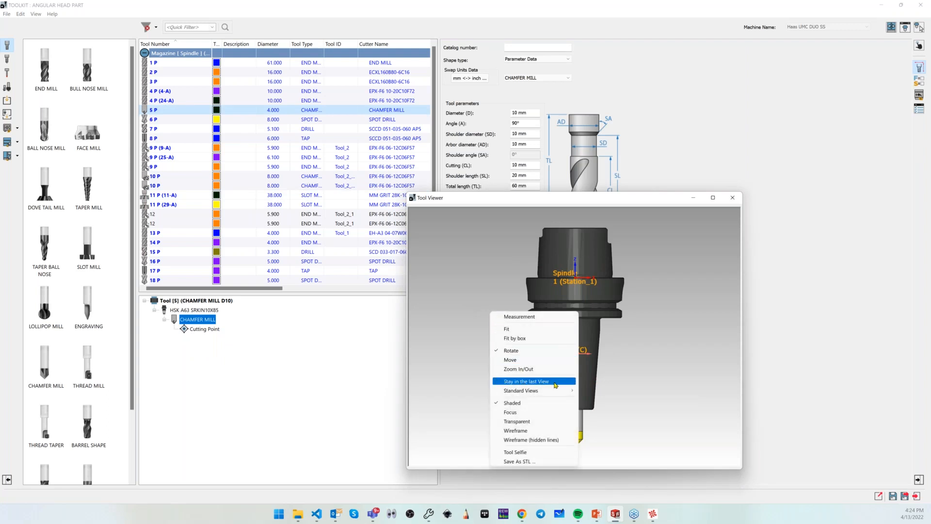
left_click(496, 383)
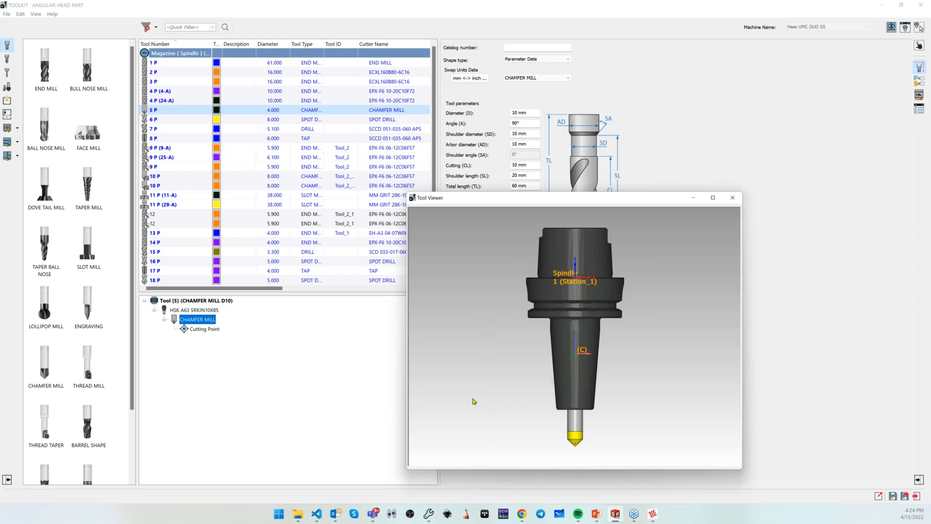
left_click_drag(502, 315, 471, 394)
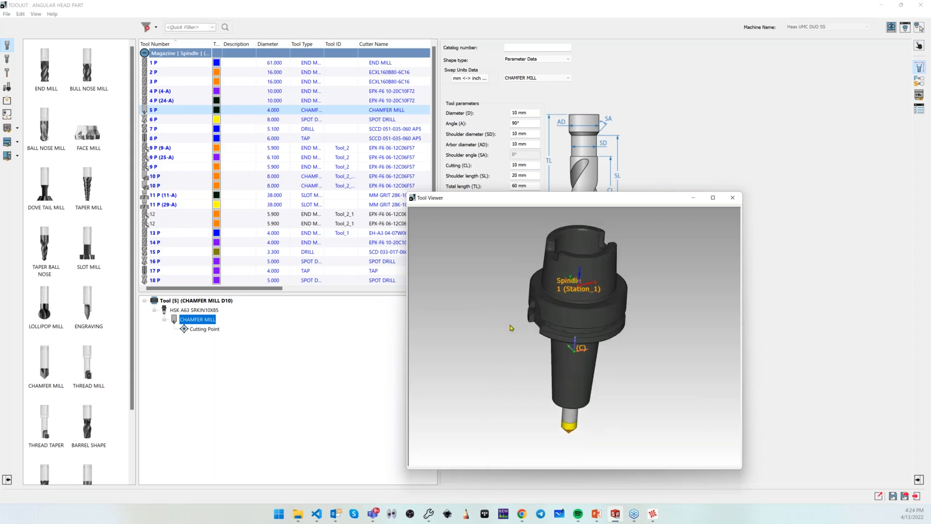
- Compare slot mill 11 P (29-A), end mill 4 P (4-A) and tap 17 P in the retained Tool Viewer orientation
left_click(158, 206)
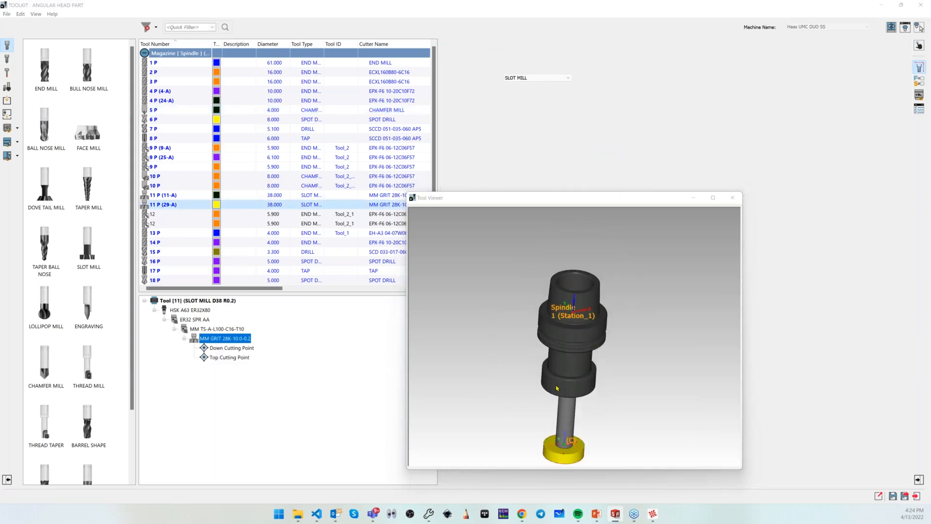
left_click(158, 243)
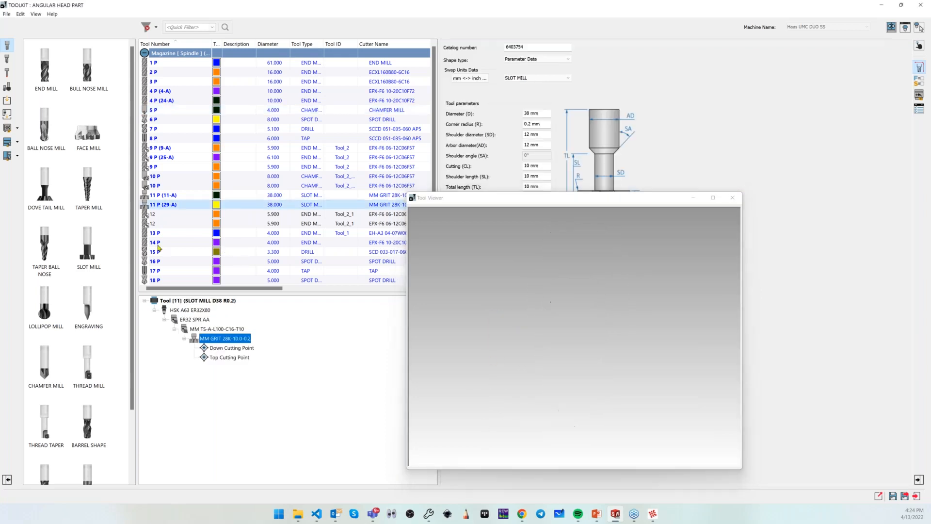
left_click(151, 99)
left_click(152, 92)
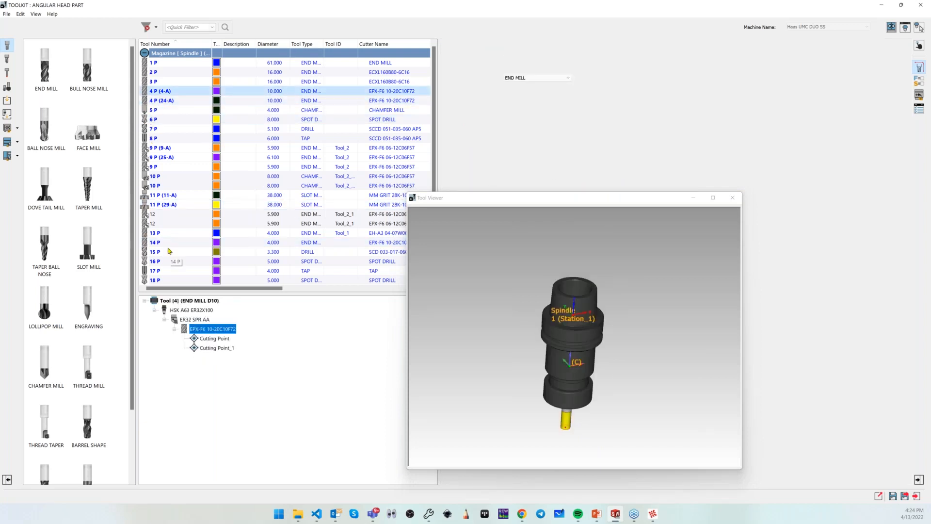
left_click(155, 271)
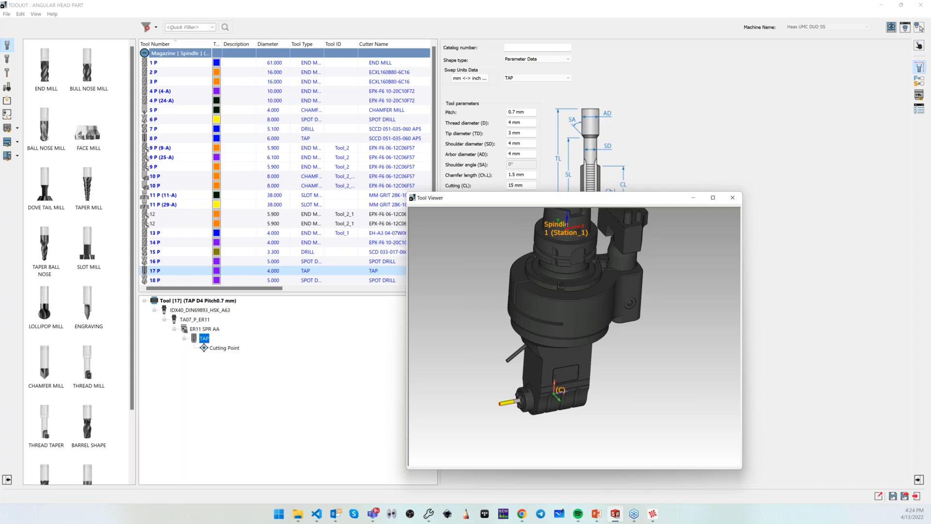
key("alt+Tab")
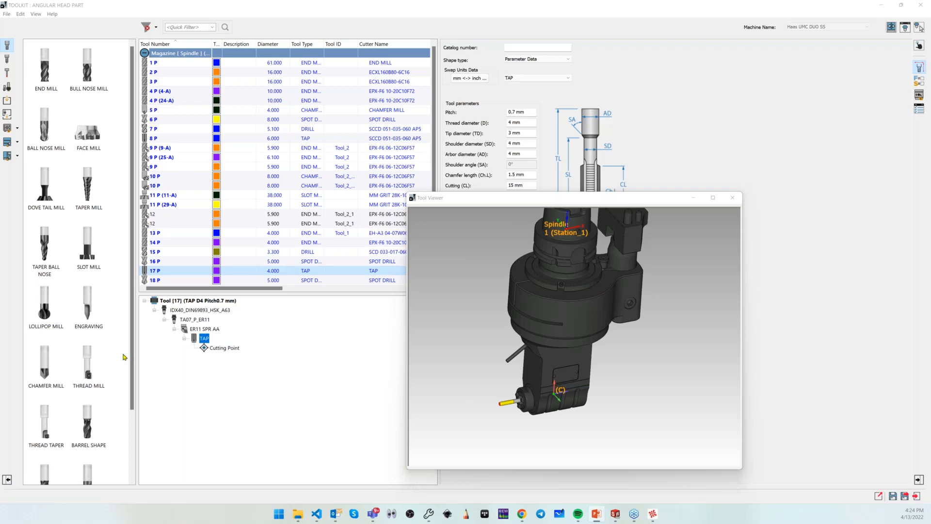
key("Right")
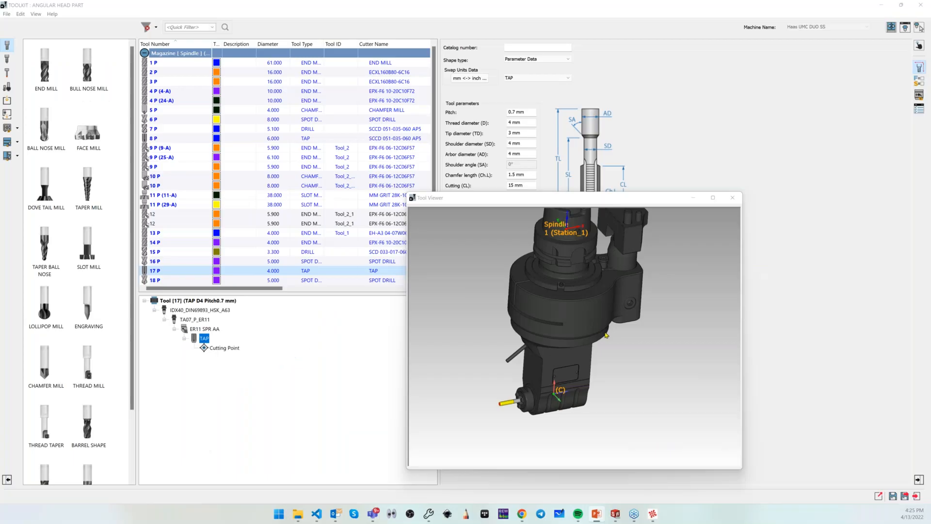
- Take a Tool Selfie of tap 17 P mounted in its angular head and close the resulting picture
middle_click_drag(599, 301, 619, 328)
scroll(618, 327, "up", 1)
scroll(493, 381, "up", 1)
right_click(491, 379)
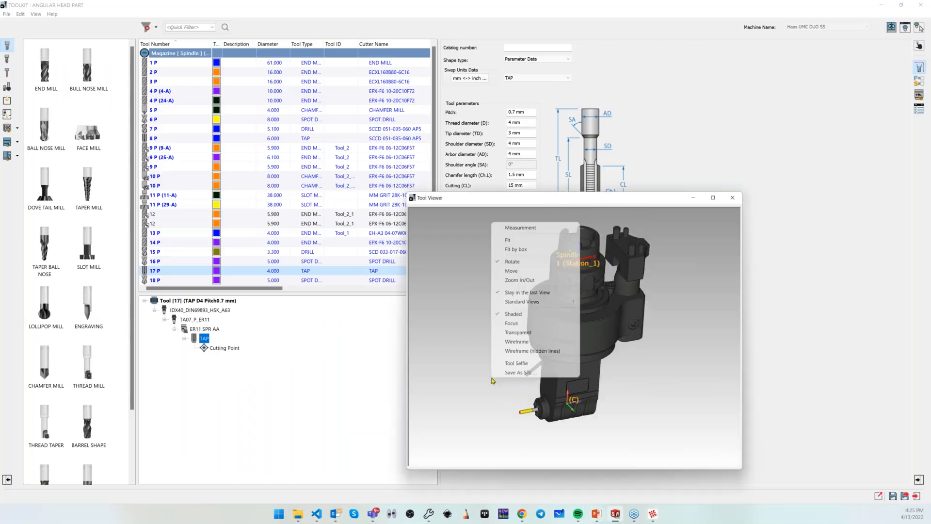
left_click(539, 365)
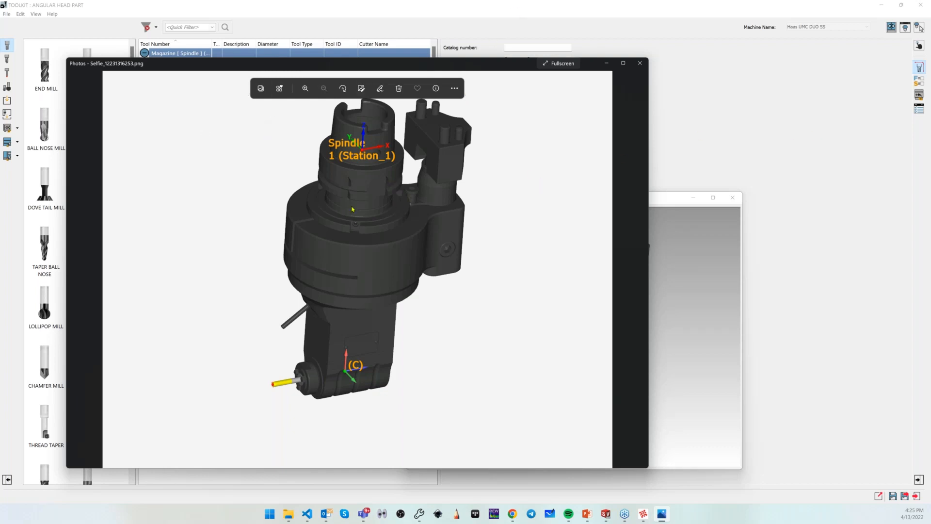
left_click(640, 65)
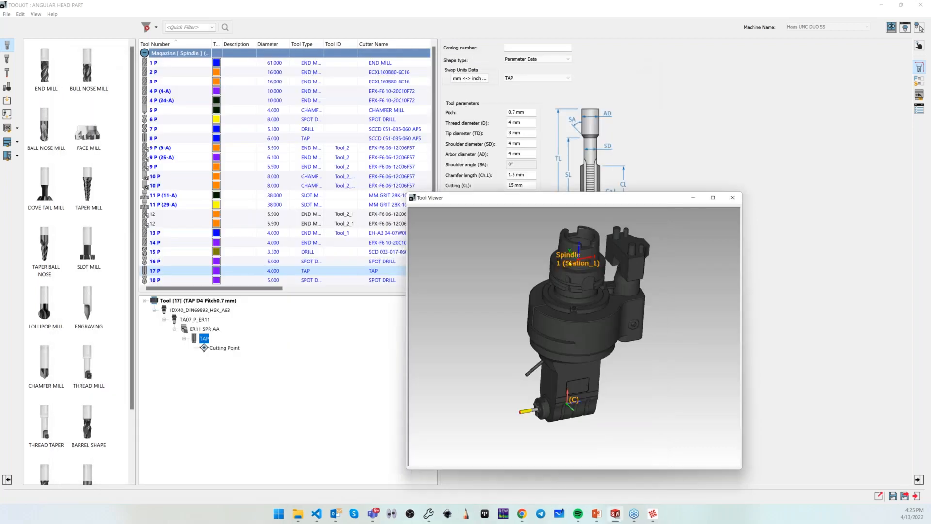
- Save the tap 17 P assembly with its angular head as an STL file
middle_click_drag(530, 350, 537, 355)
right_click(632, 397)
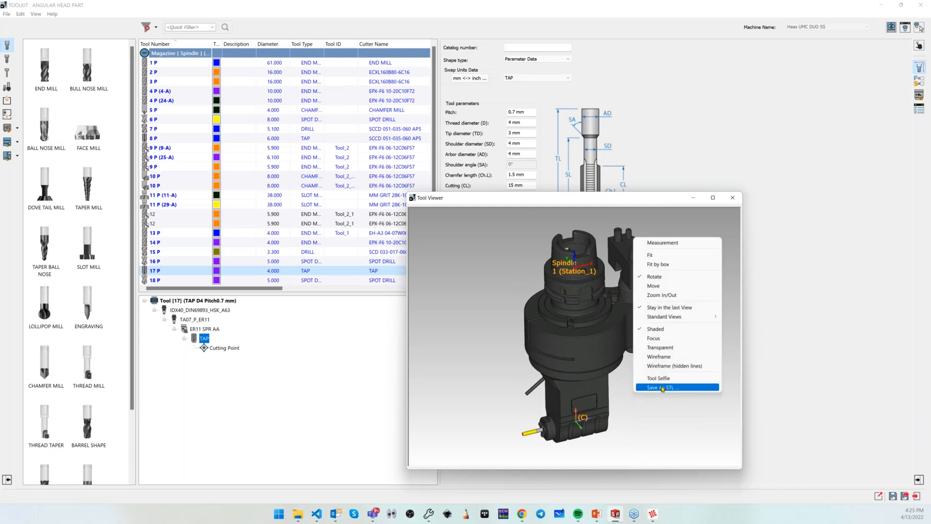
left_click(686, 390)
left_click(436, 295)
left_click(742, 442)
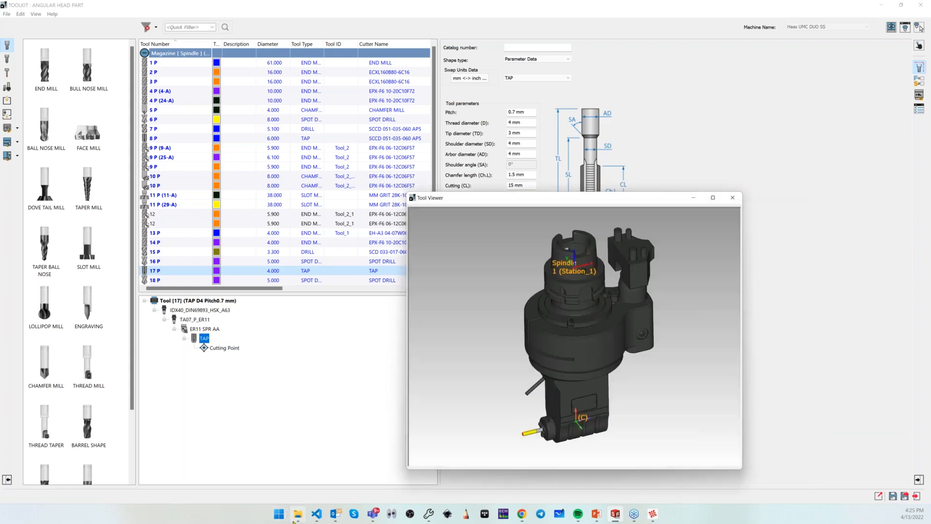
- Open the exported Tool_17_TAP D4 Pitch0.7 mm.stl from the Desktop folder in Repetier-Host
left_click(295, 516)
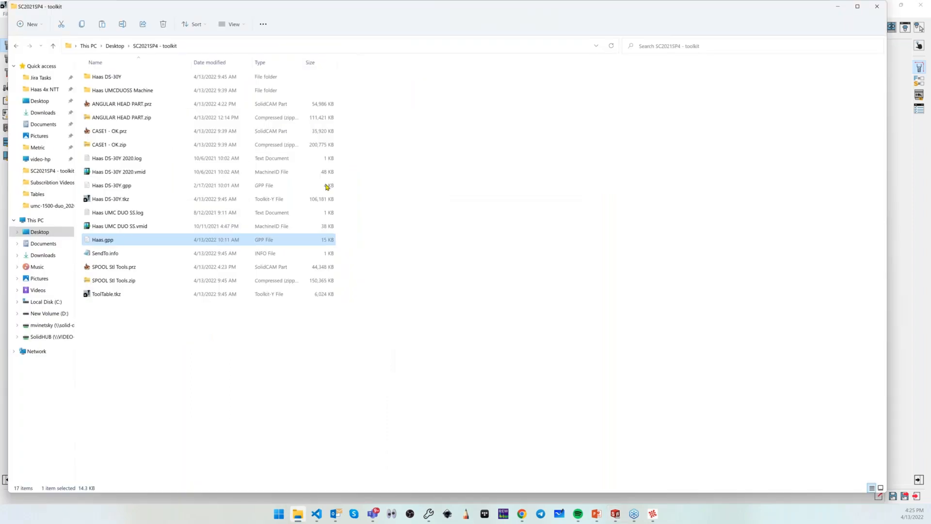
left_click(65, 100)
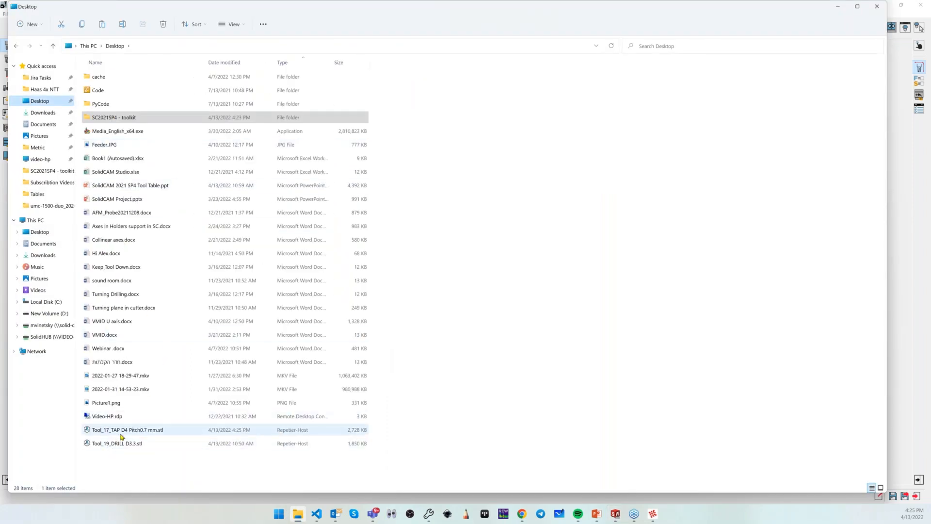
left_click(122, 444)
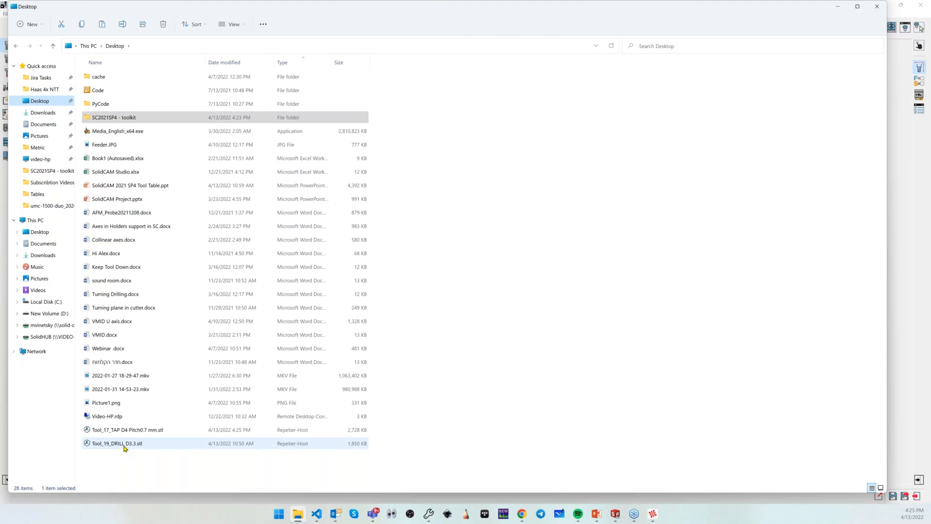
left_click_drag(483, 7, 451, 219)
left_click_drag(480, 307, 111, 2)
left_click(181, 470)
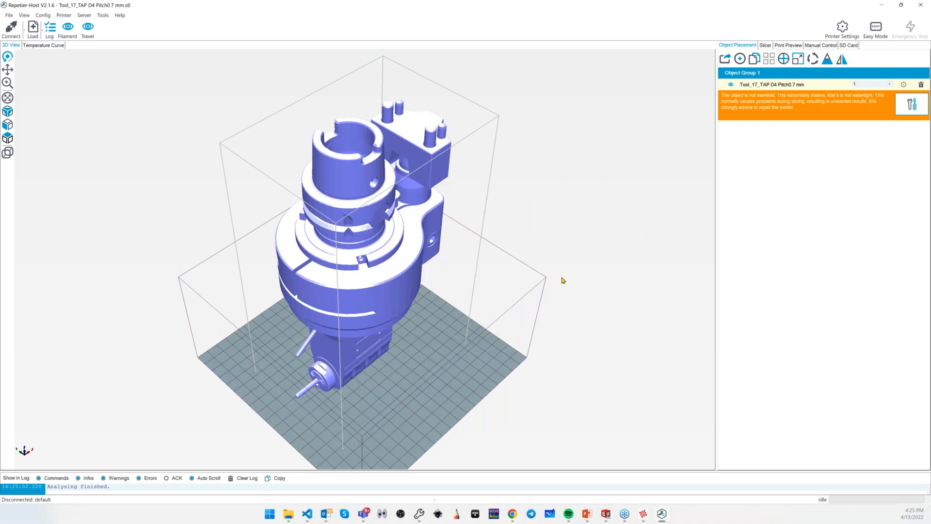
- Inspect the exported angular head model from several angles, close Repetier-Host and put the file window away
left_click_drag(550, 285, 578, 266)
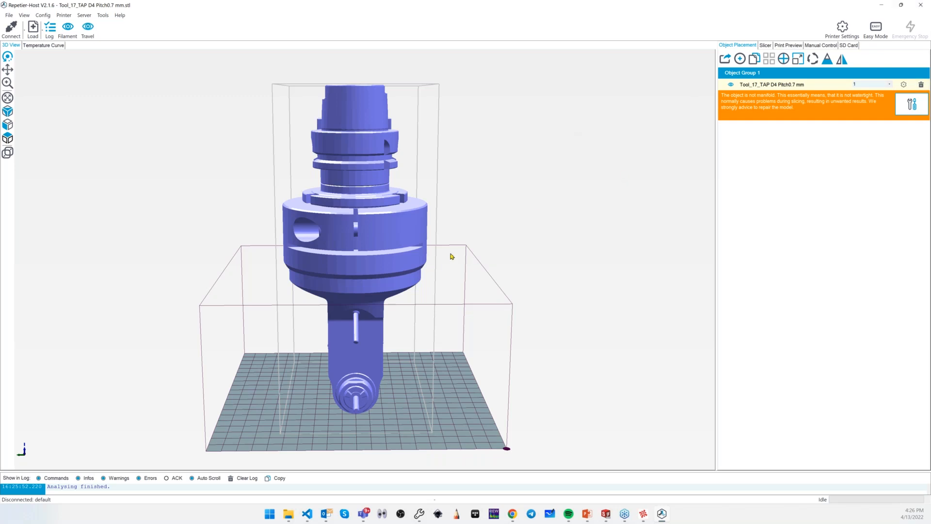
left_click_drag(578, 214, 533, 73)
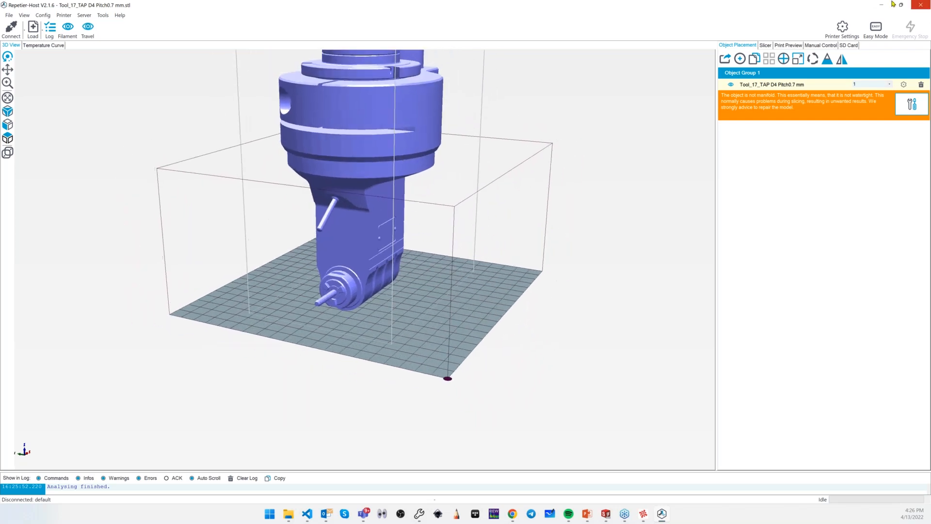
left_click(924, 4)
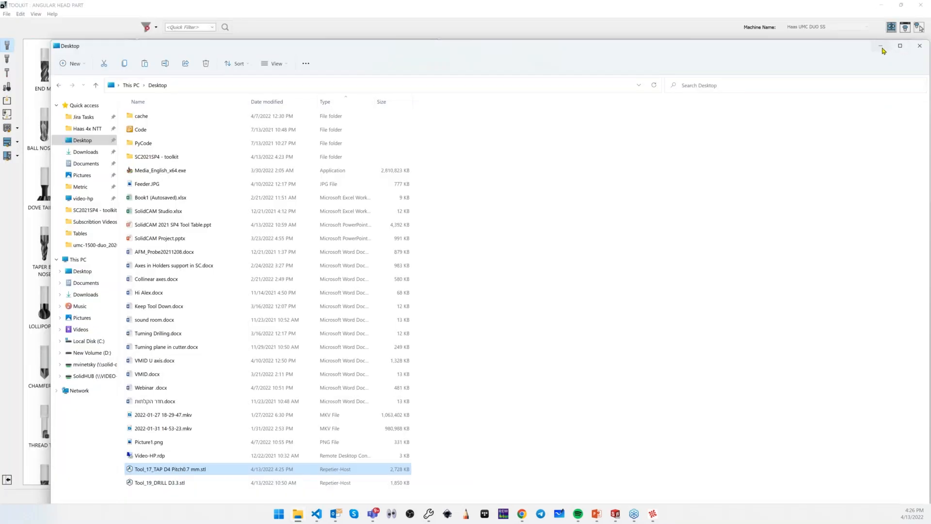
left_click(881, 46)
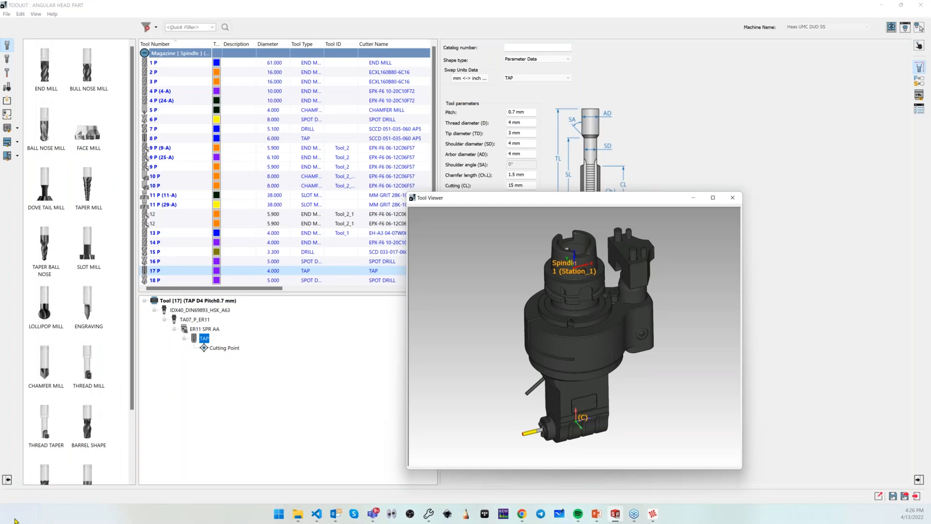
- Switch to the PowerPoint presentation, show the Force Change Tool Procedure slide and return to ToolKit
left_click(14, 522)
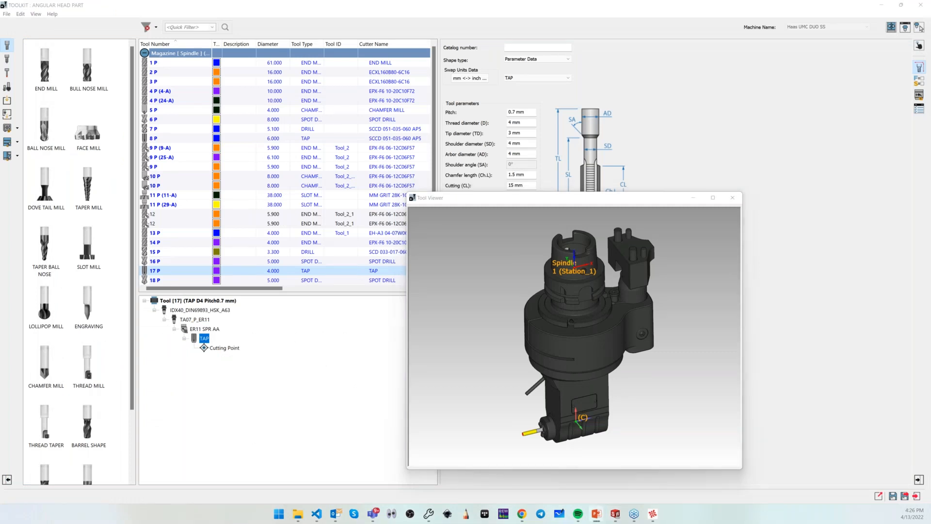
key("alt+Tab")
left_click(435, 354)
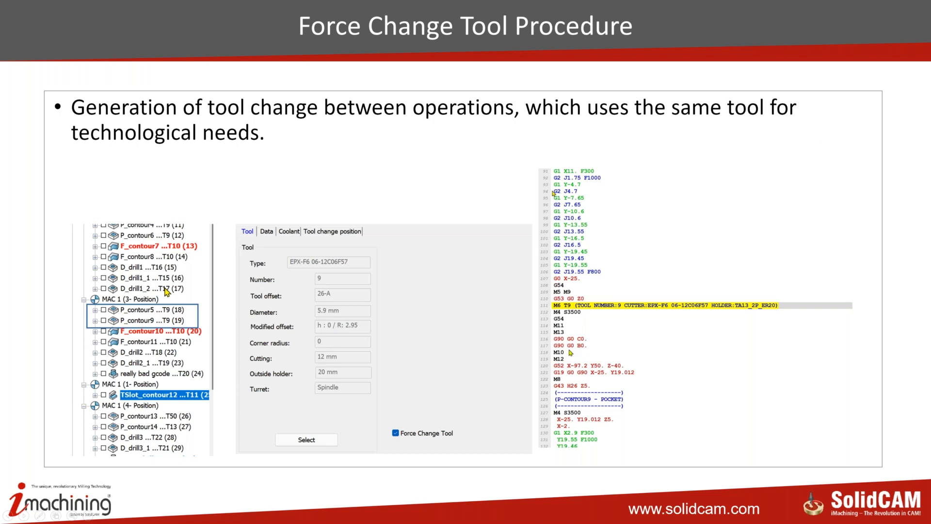
left_click(468, 406)
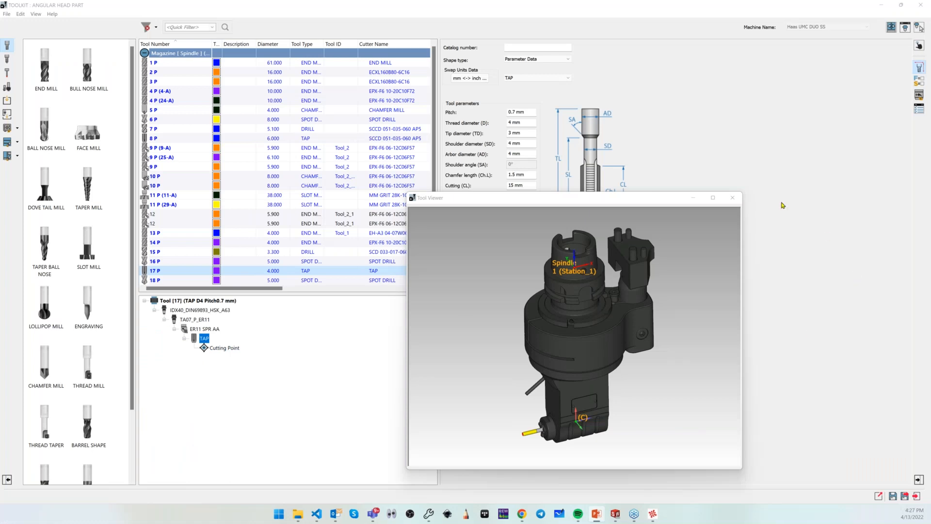
- Close the Tool Viewer and exit ToolKit, saving the changes
left_click(732, 197)
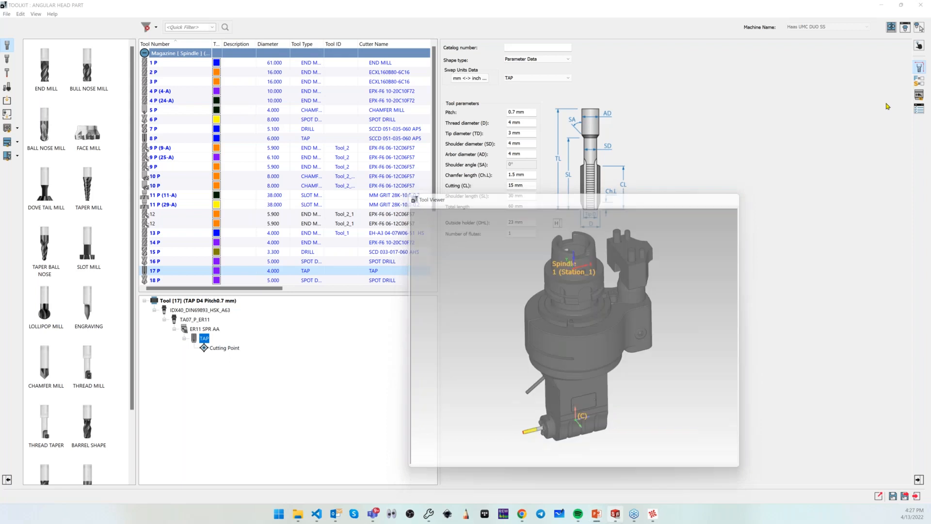
left_click(445, 274)
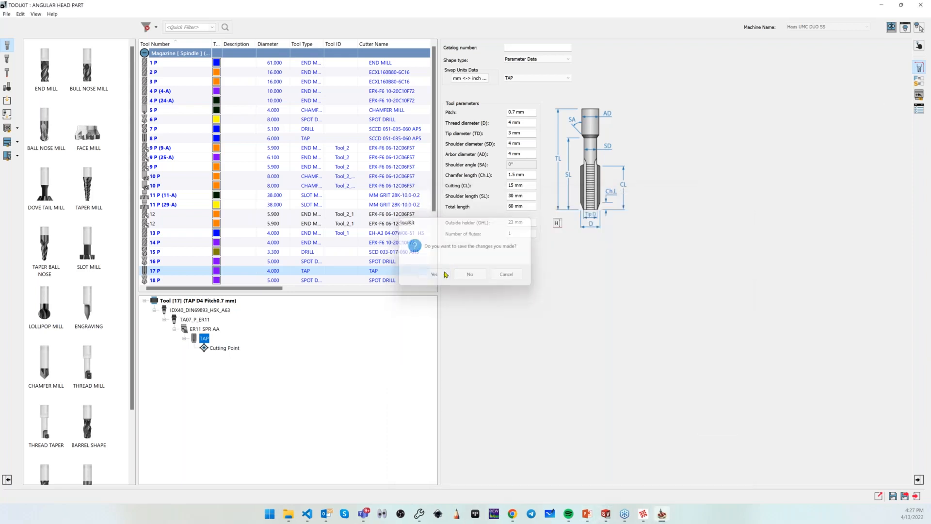
- Turn off Force Change Tool in the P_contour9 pocket operation under MAC 1 (3-Position) and save the operation
scroll(74, 284, "down", 3)
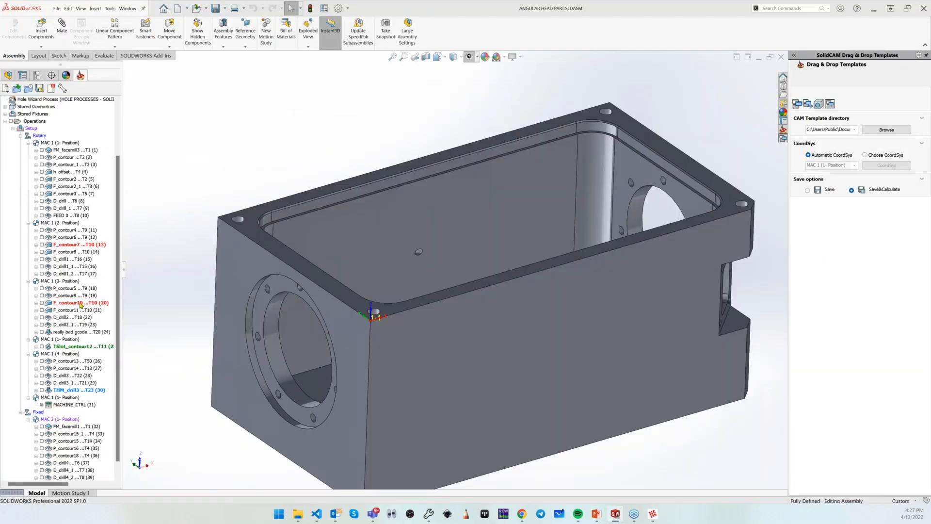
left_click(89, 289)
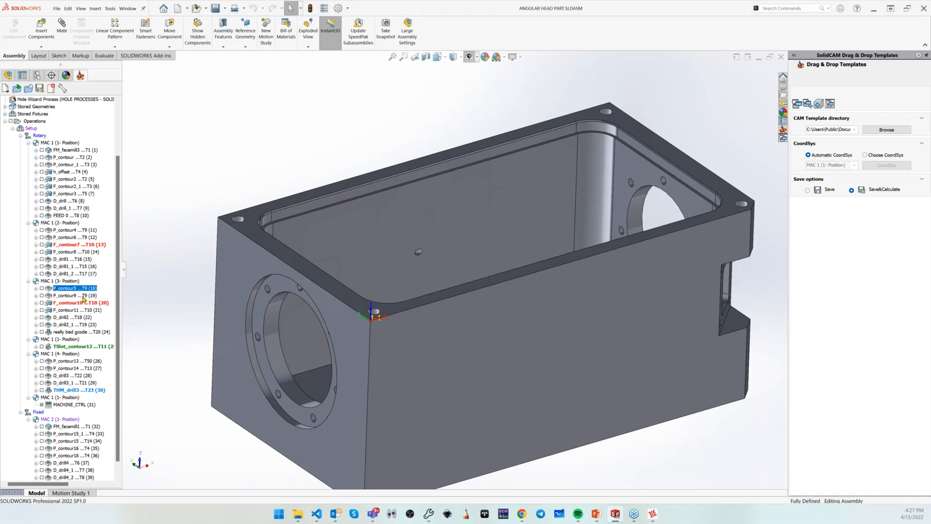
left_click(83, 296)
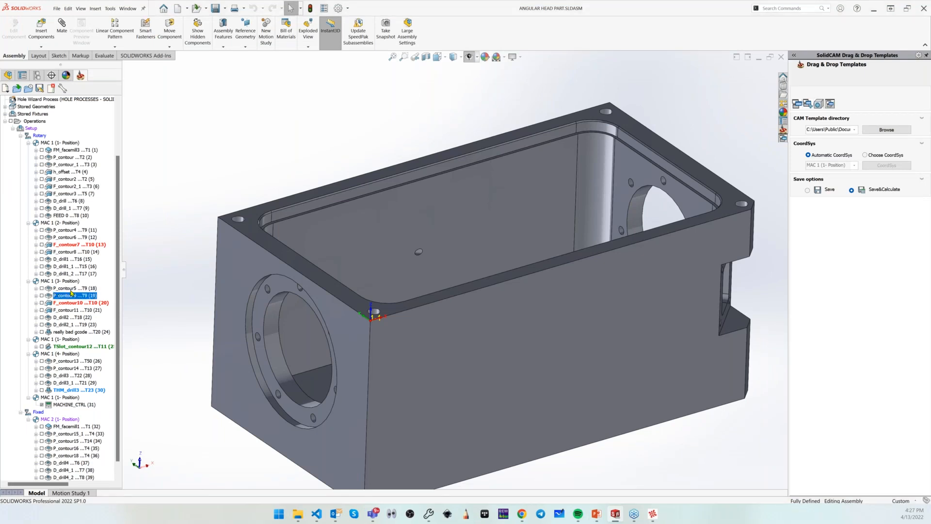
double_click(89, 296)
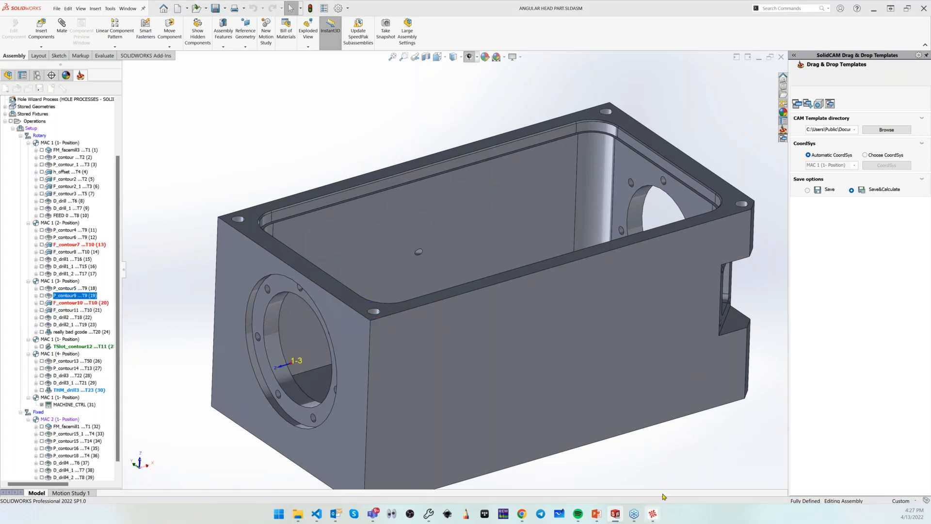
left_click(314, 118)
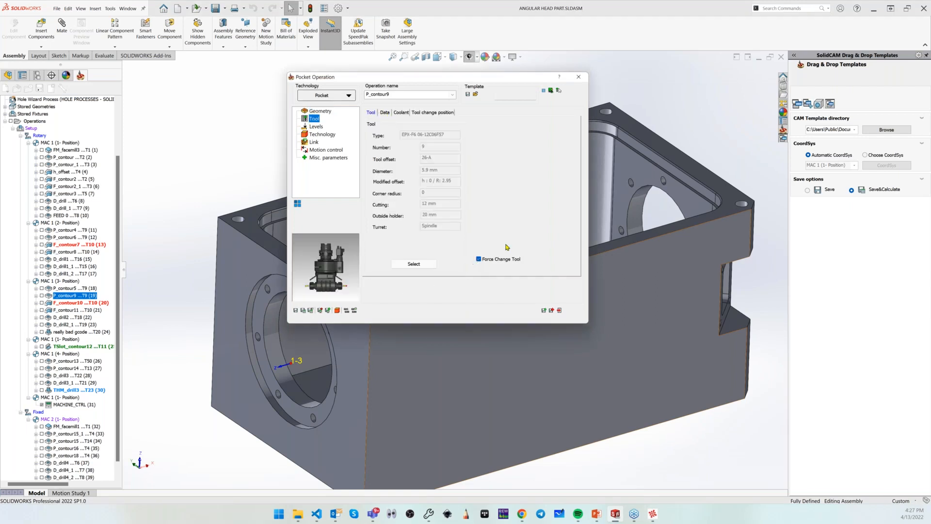
left_click(516, 263)
left_click(560, 311)
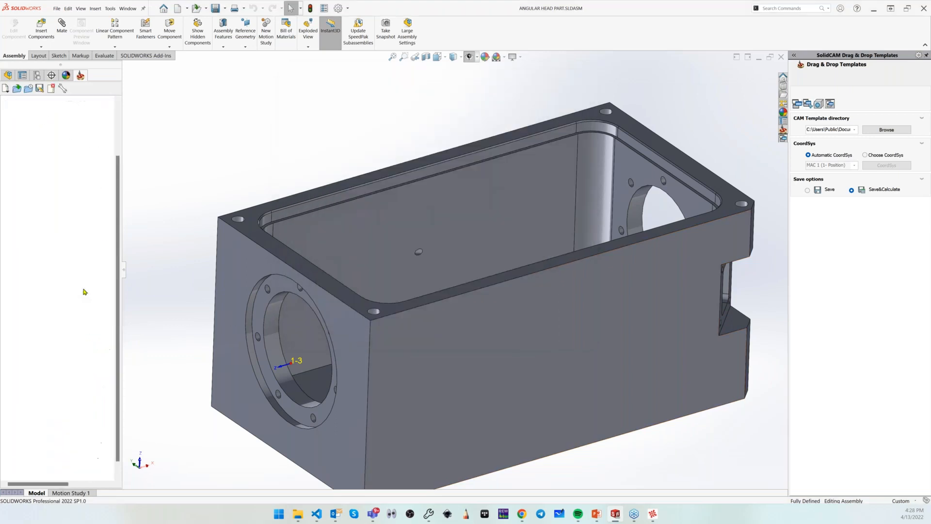
- Generate G-code for the P_contour5 and P_contour9 operations together under the file name P_contour5
left_click(82, 297, "ctrl")
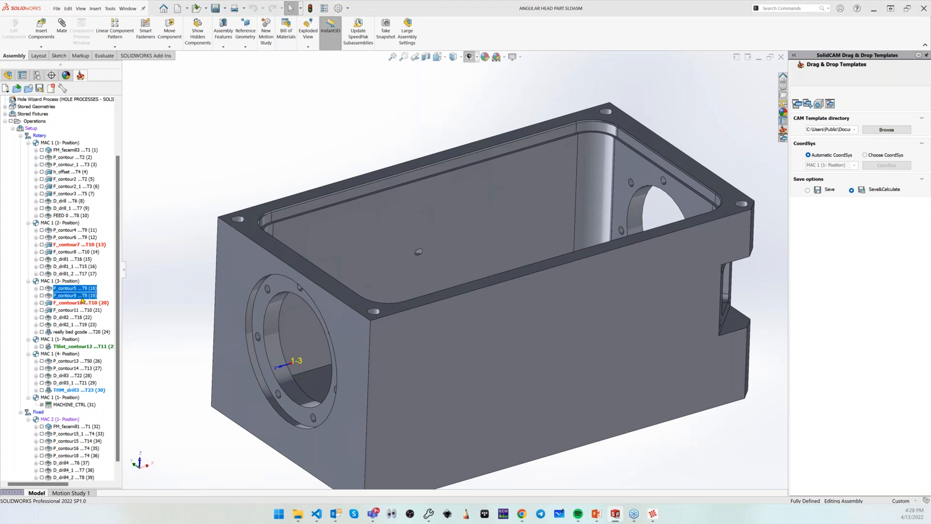
right_click(82, 297)
mouse_move(203, 168)
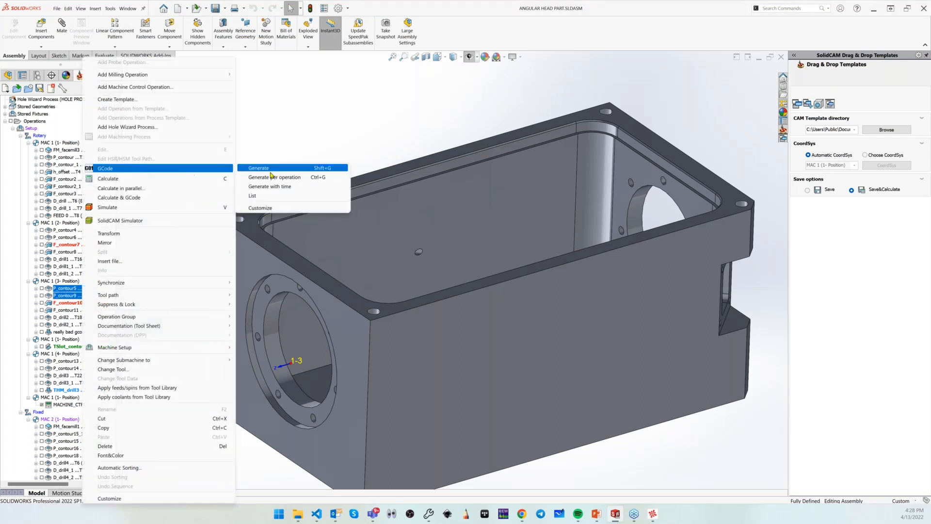
left_click(275, 170)
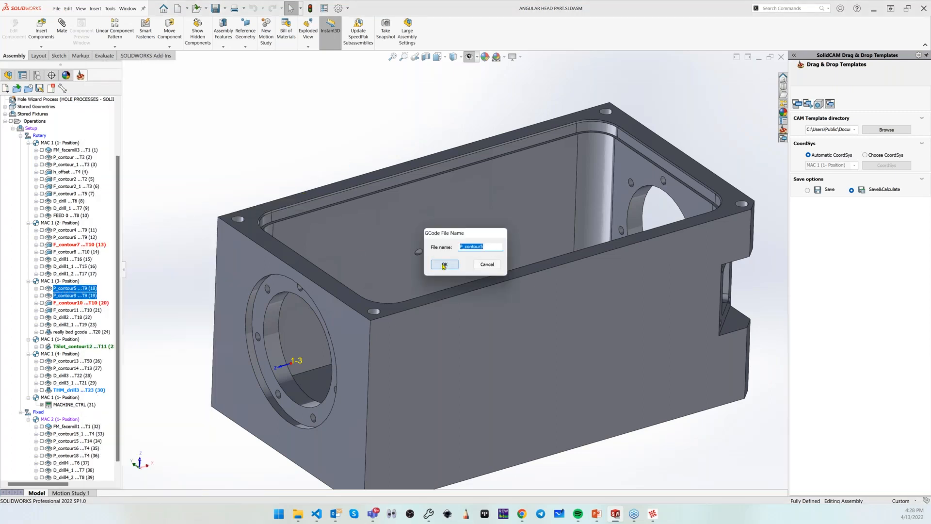
key("Return")
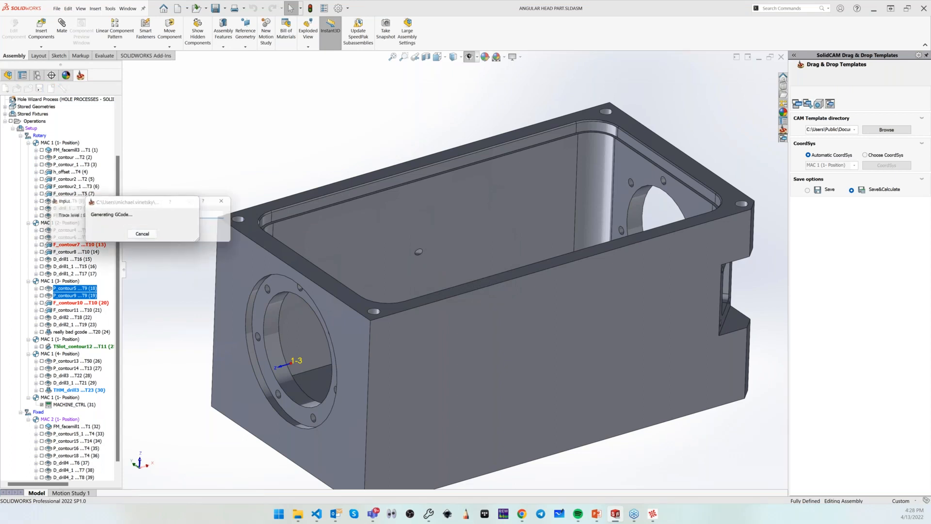
key("Return")
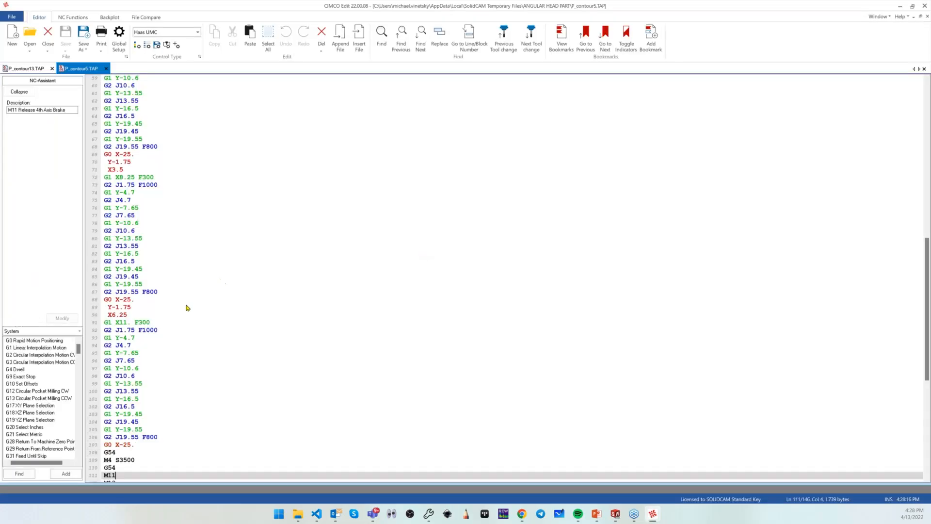
- Check the generated G-code between the P-CONTOUR5 and P-CONTOUR9 pocket blocks for a tool change and close CIMCO Edit
scroll(188, 308, "up", 17)
scroll(194, 231, "up", 1)
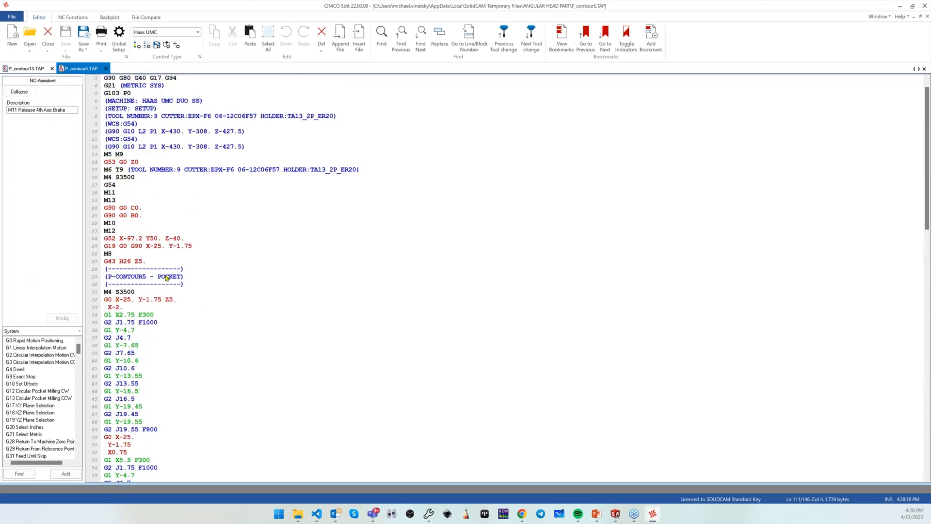
left_click_drag(184, 269, 91, 274)
scroll(241, 275, "down", 20)
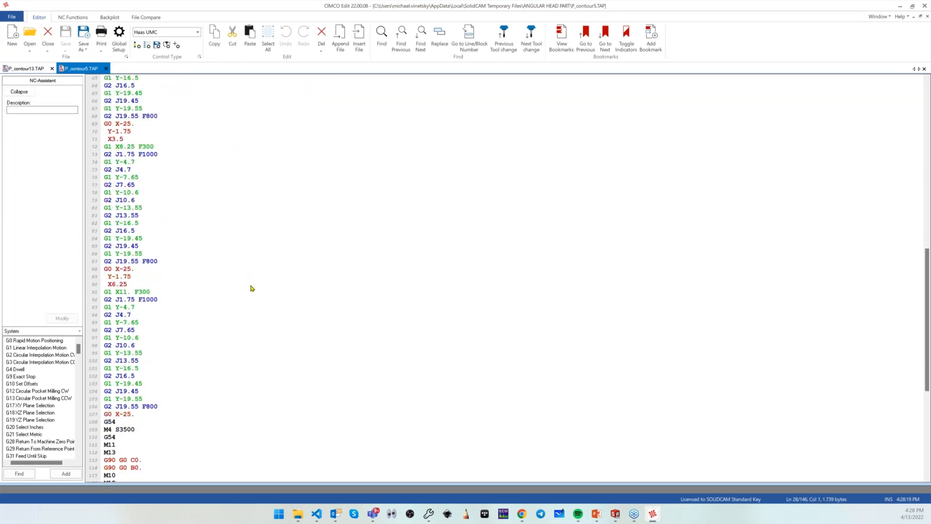
left_click(205, 290)
key("shift+Home")
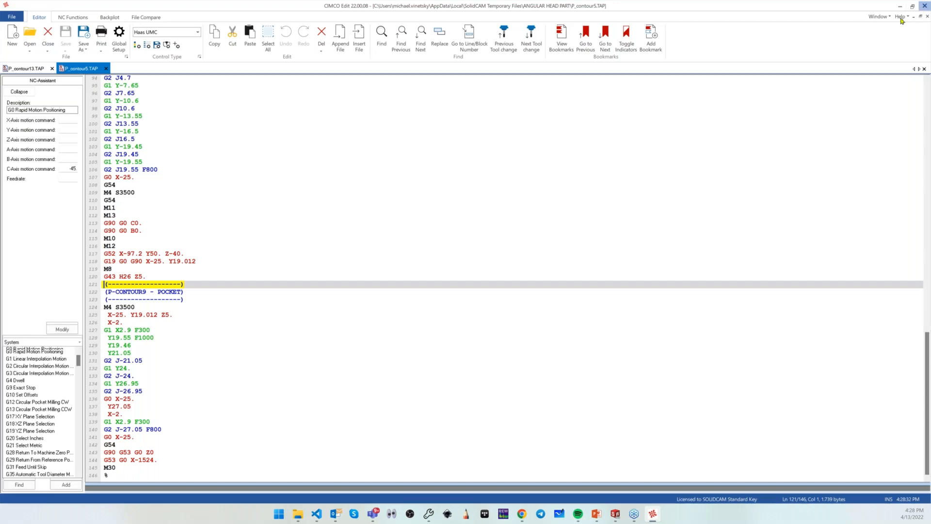
left_click(923, 6)
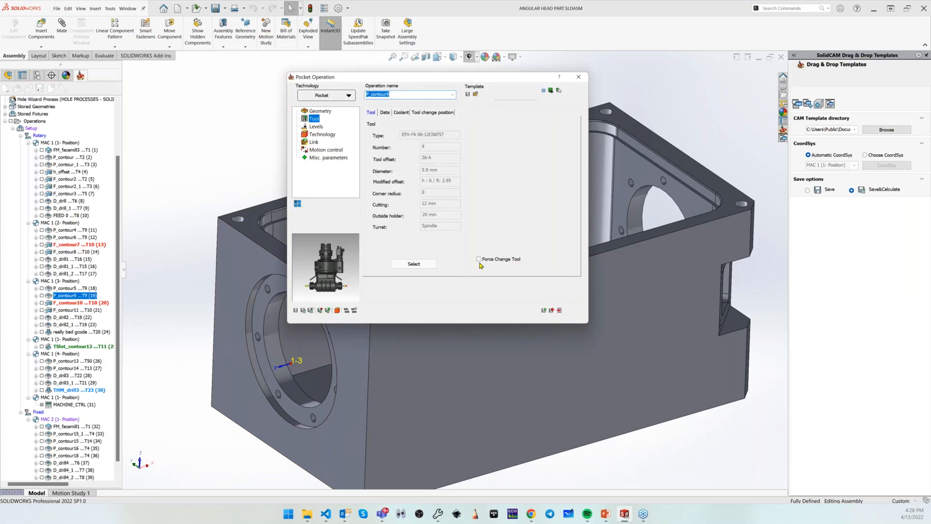
- Turn on Force Change Tool in P_contour9, save it, and regenerate the G-code for P_contour5 and P_contour9
left_click(479, 259)
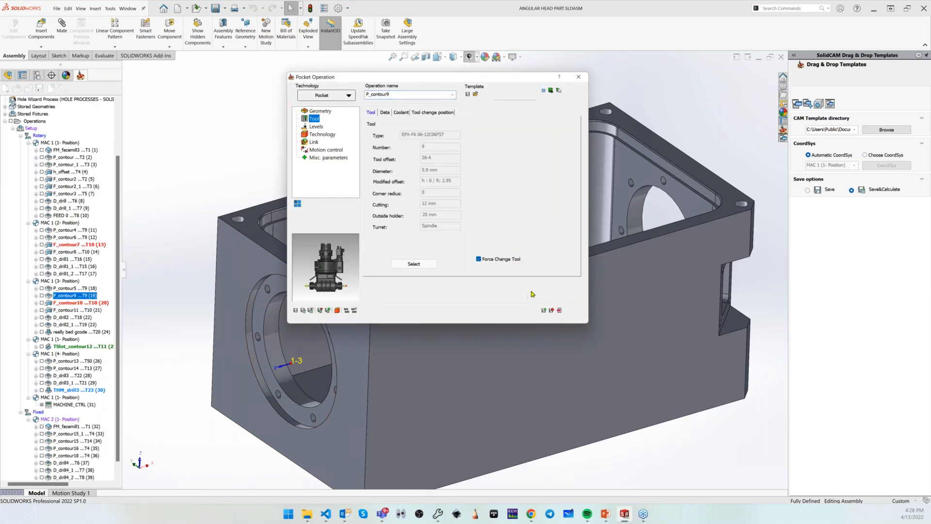
left_click(552, 309)
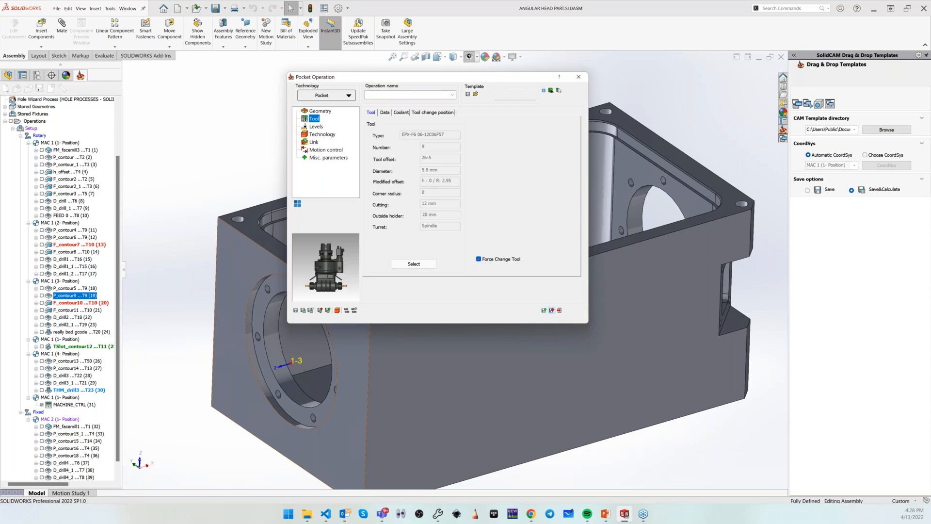
left_click(63, 291, "ctrl")
right_click(63, 290)
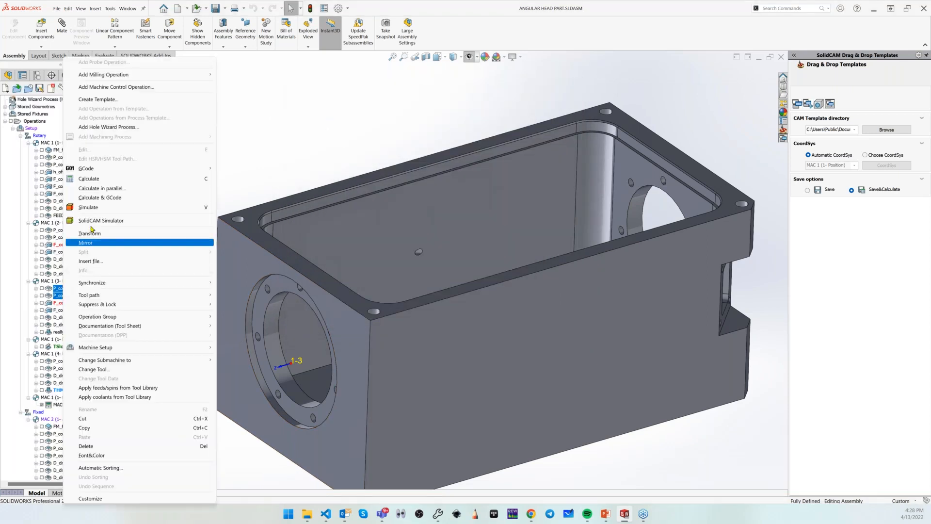
mouse_move(146, 168)
left_click(266, 168)
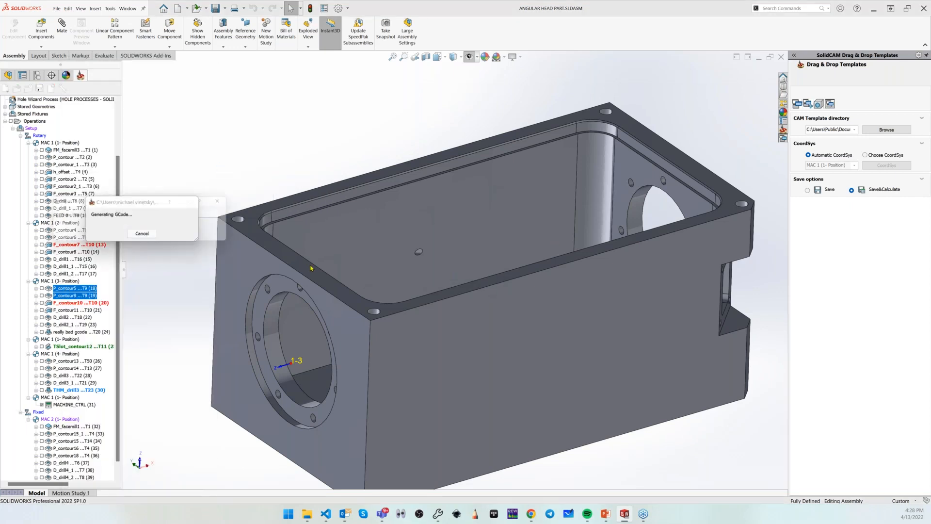
left_click(121, 236)
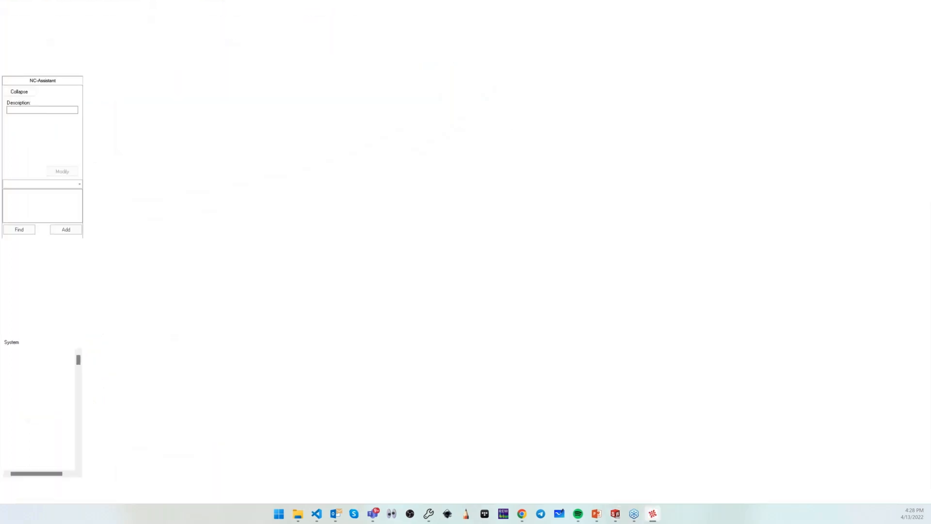
- Examine the regenerated G-code for the forced tool change before the P-CONTOUR9 pocket block
scroll(178, 214, "up", 20)
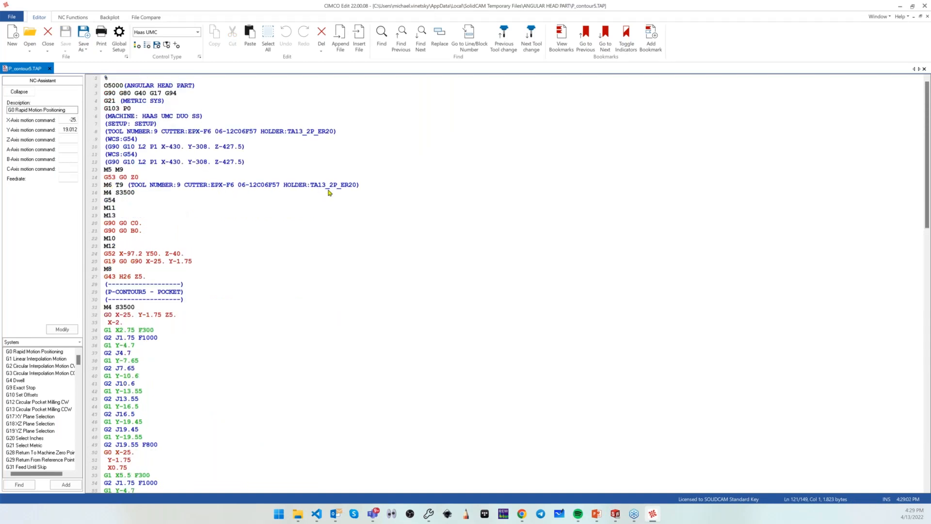
scroll(330, 192, "down", 20)
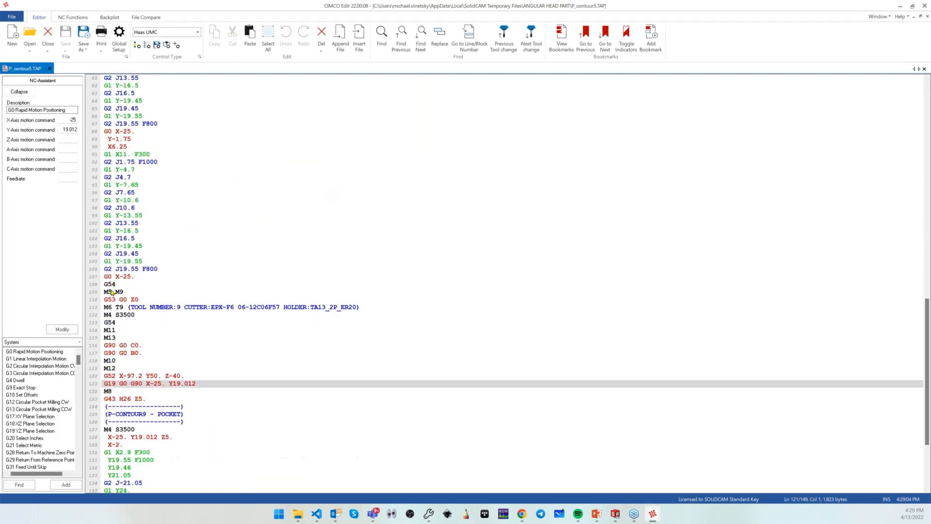
- Inspect the M6 T9 tool-change line ahead of the P-CONTOUR9 pocket block and minimize CIMCO Edit
left_click(102, 311)
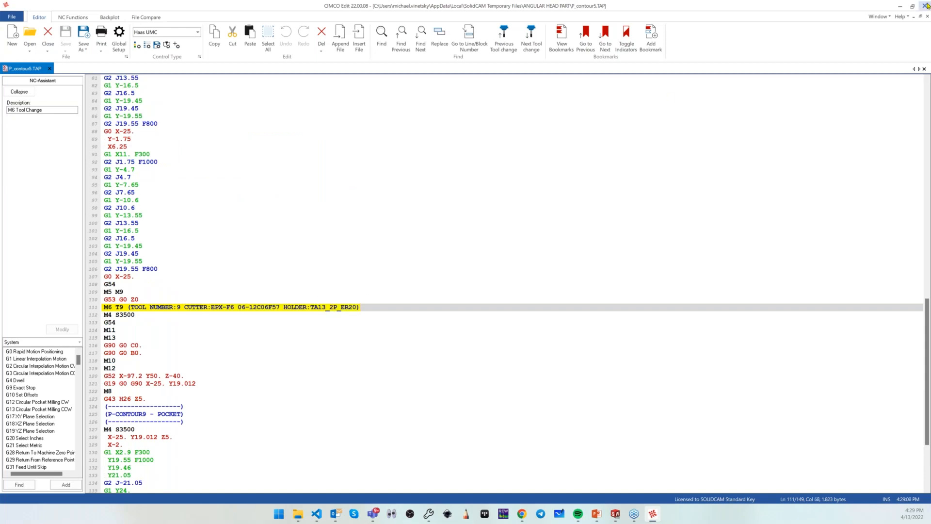
left_click_drag(865, 9, 801, 28)
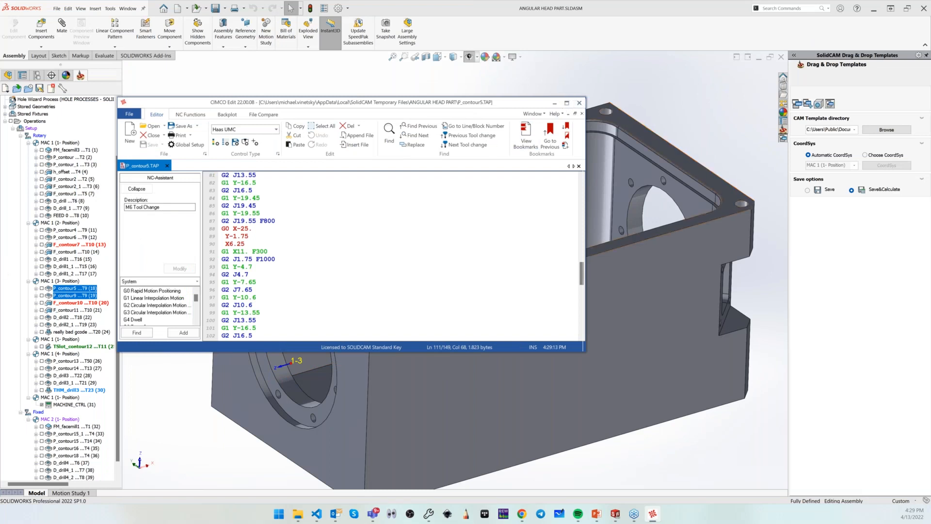
left_click(554, 103)
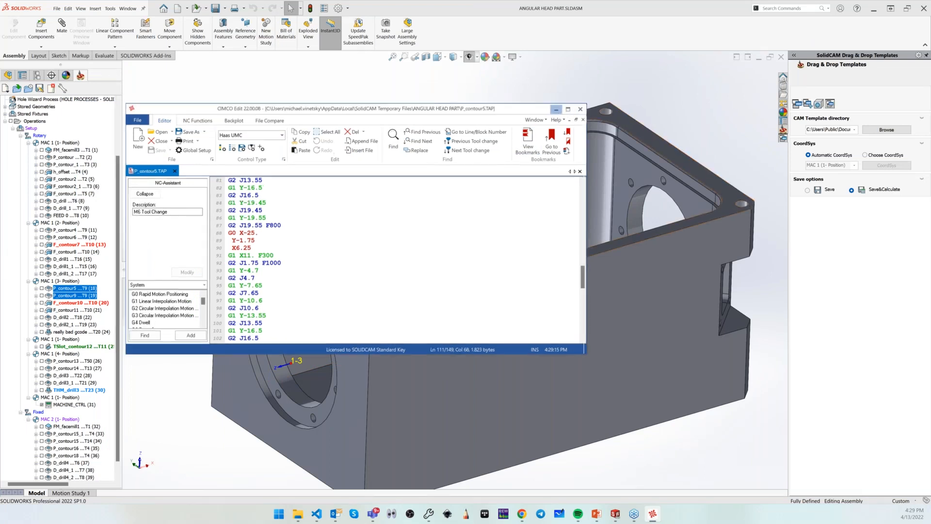
left_click(69, 304)
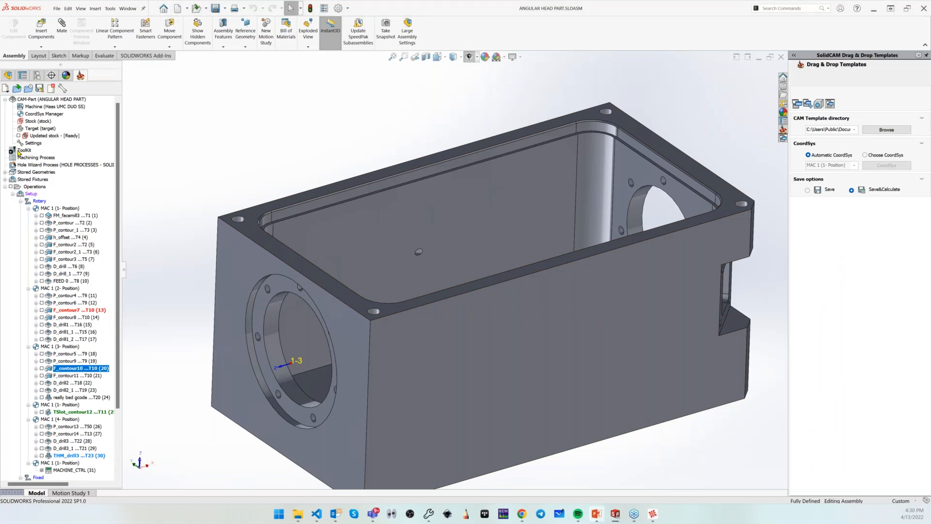
double_click(23, 150)
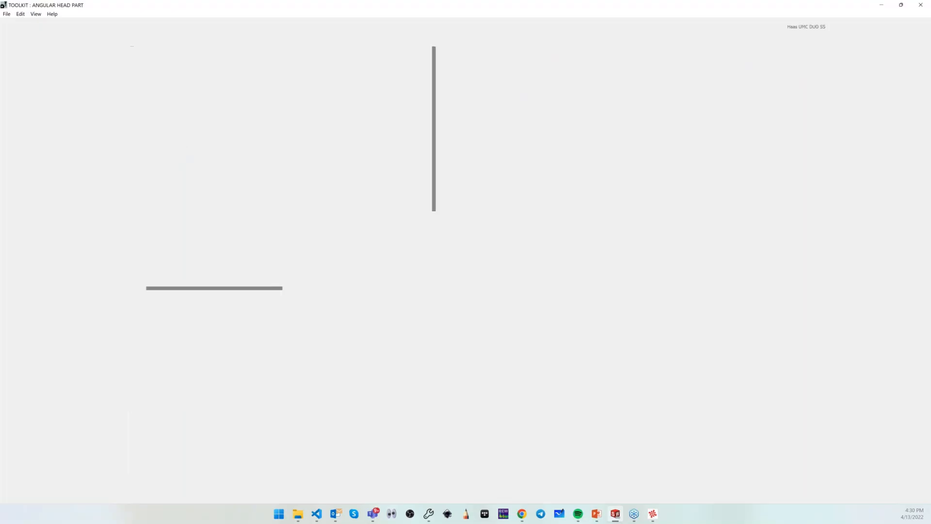
left_click(920, 5)
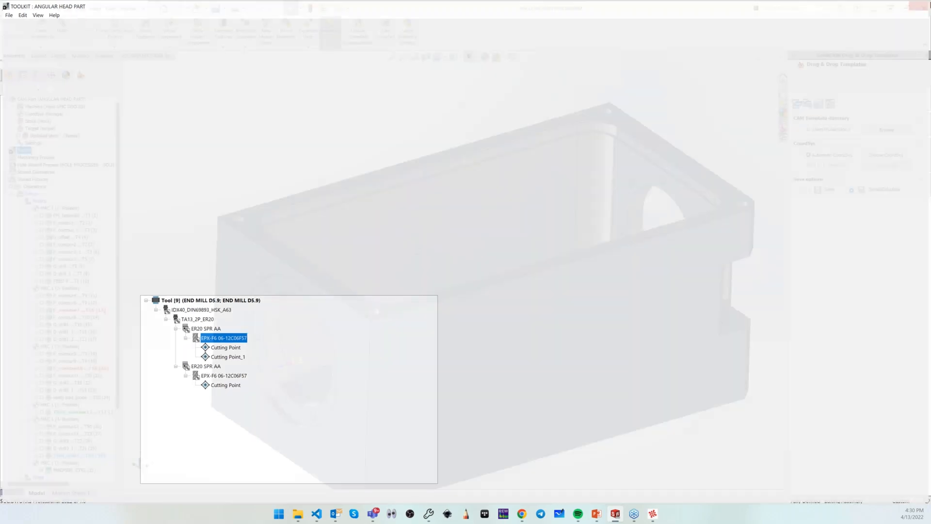
left_click(922, 10)
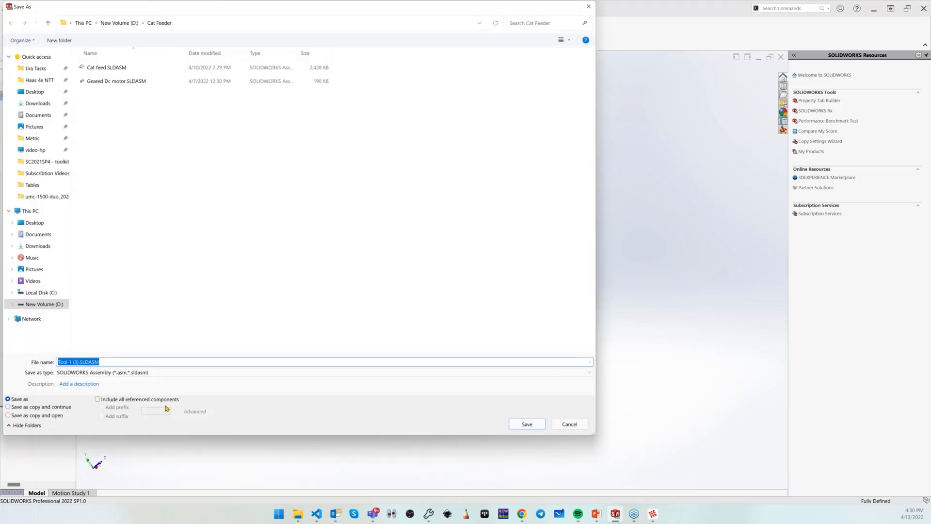
left_click(569, 424)
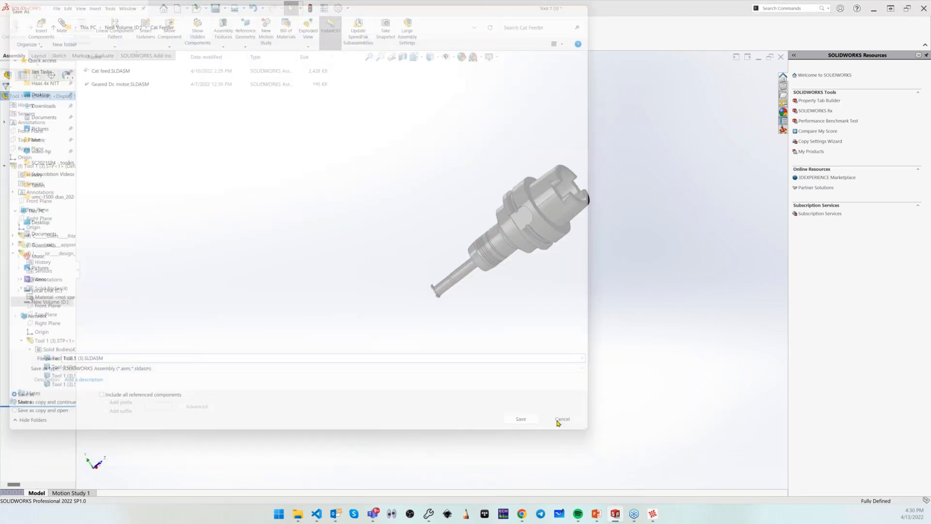
- Dismiss the remaining save dialog and reopen the recent SolidCAM CAM-Part ANGULAR HEAD PART.prz from the SC2021SP4 - toolkit folder
left_click(110, 9)
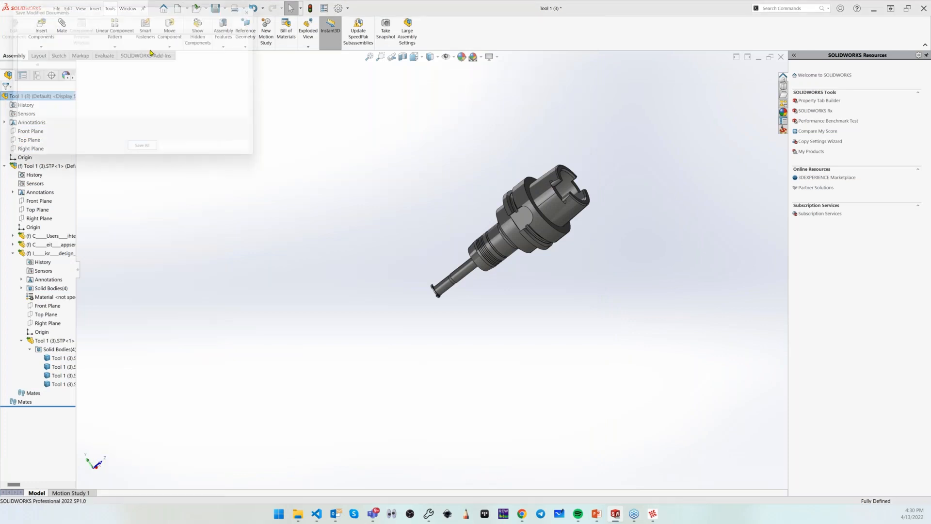
left_click(261, 6)
left_click(110, 9)
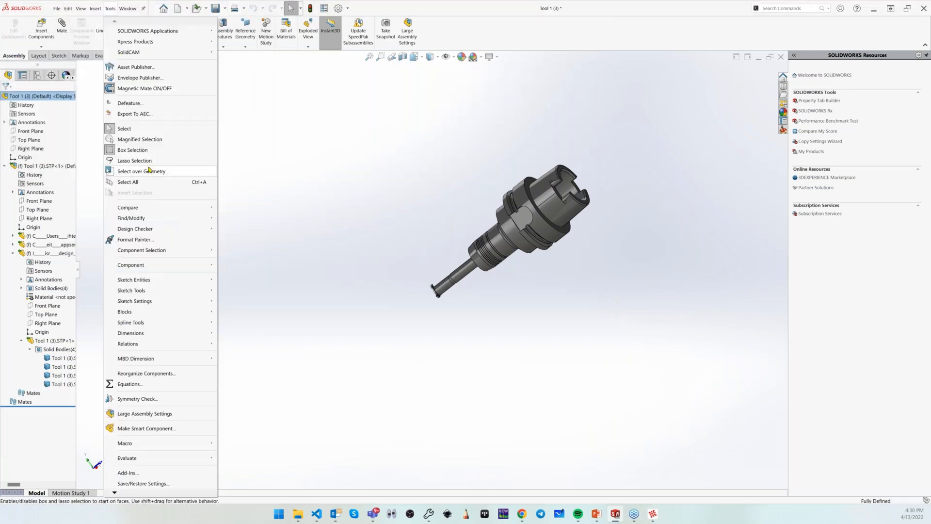
mouse_move(146, 52)
mouse_move(270, 239)
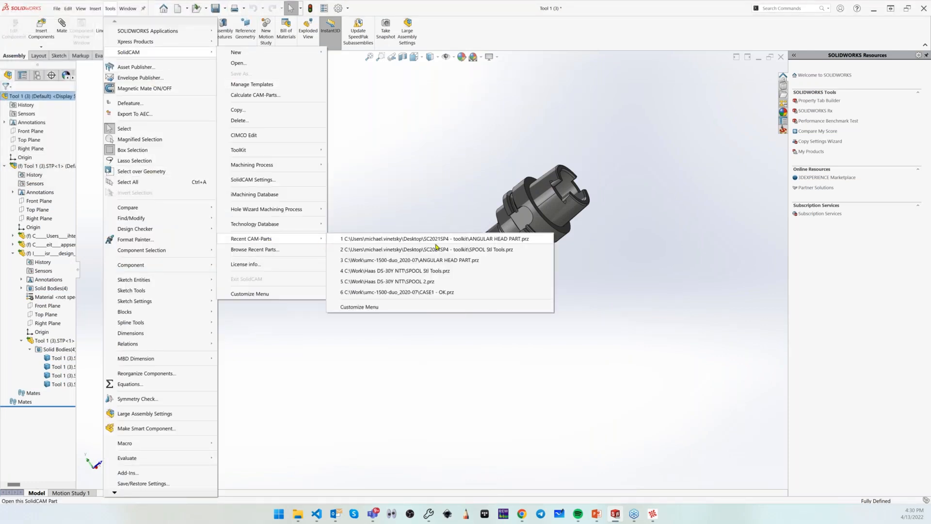
left_click(454, 239)
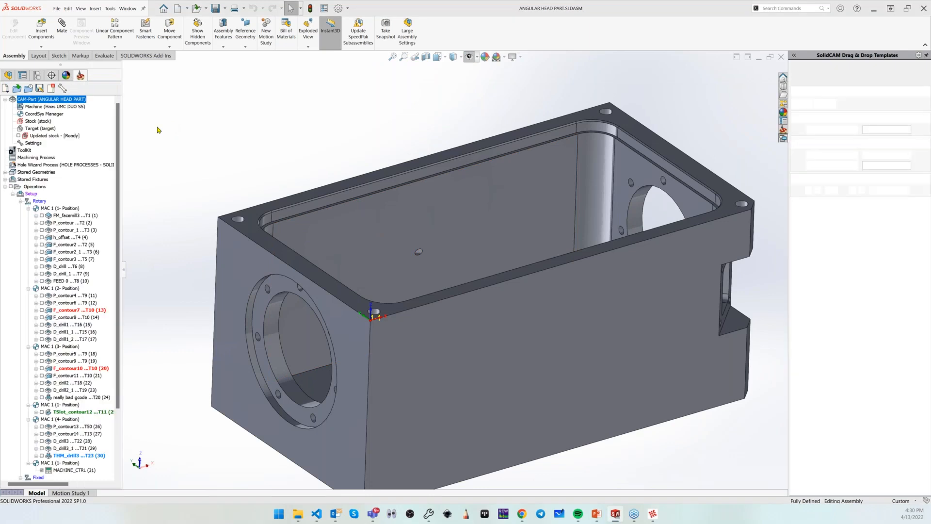
- Inspect the ToolKit working-style options of the Haas machine, including the Tool Assemblies Library choices, and close the Machine ID Editor
double_click(48, 107)
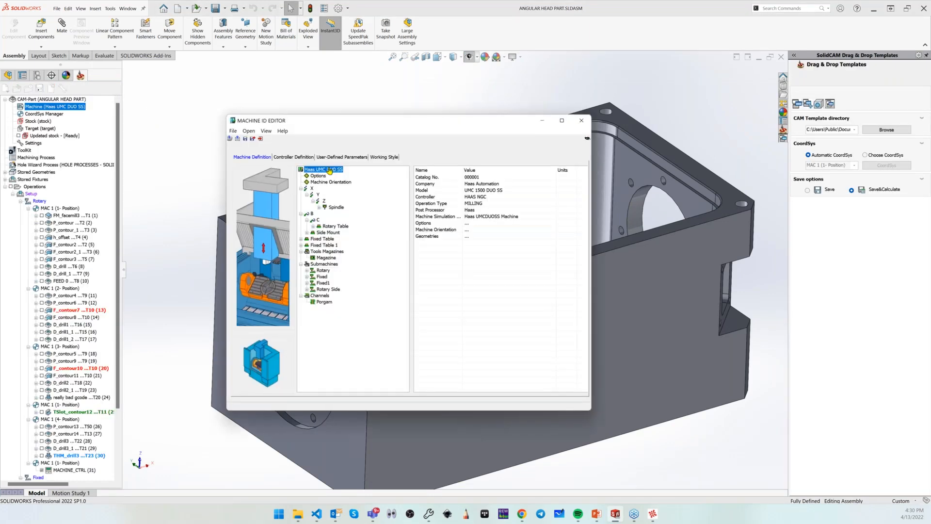
left_click(385, 157)
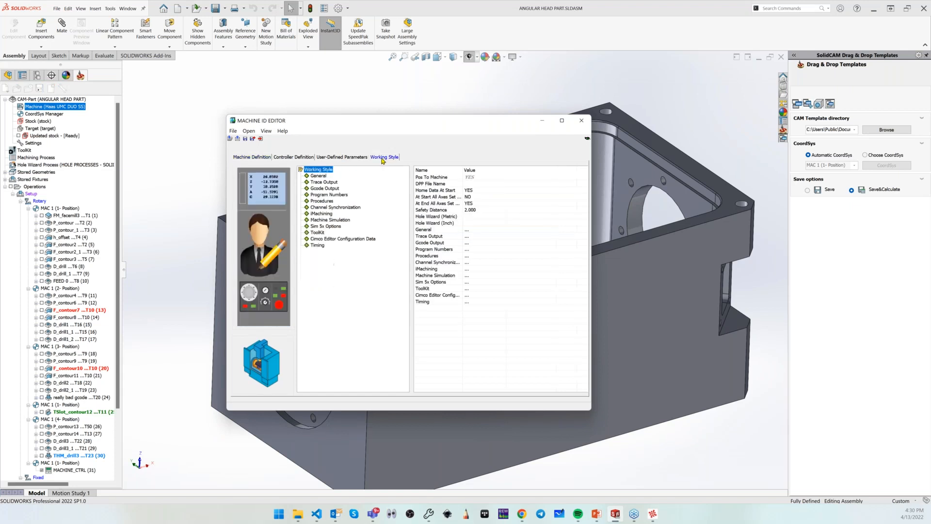
left_click(321, 233)
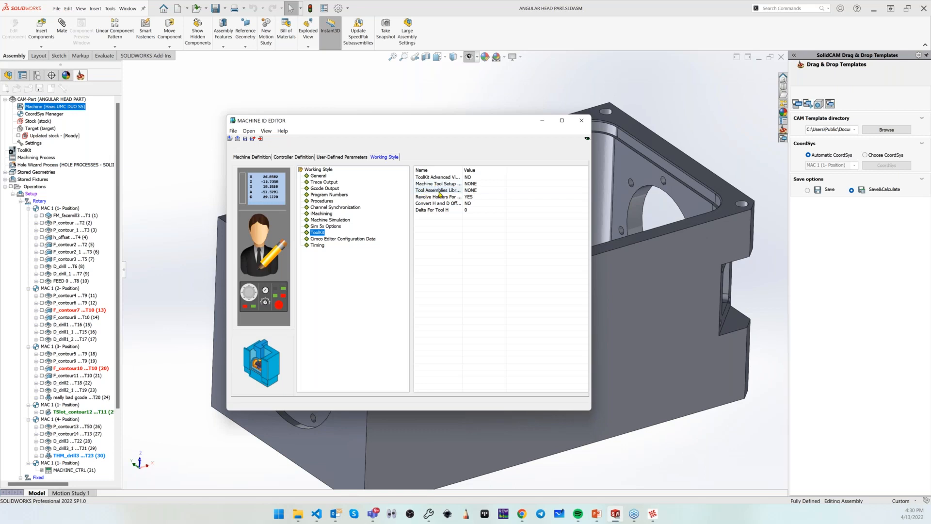
left_click(477, 190)
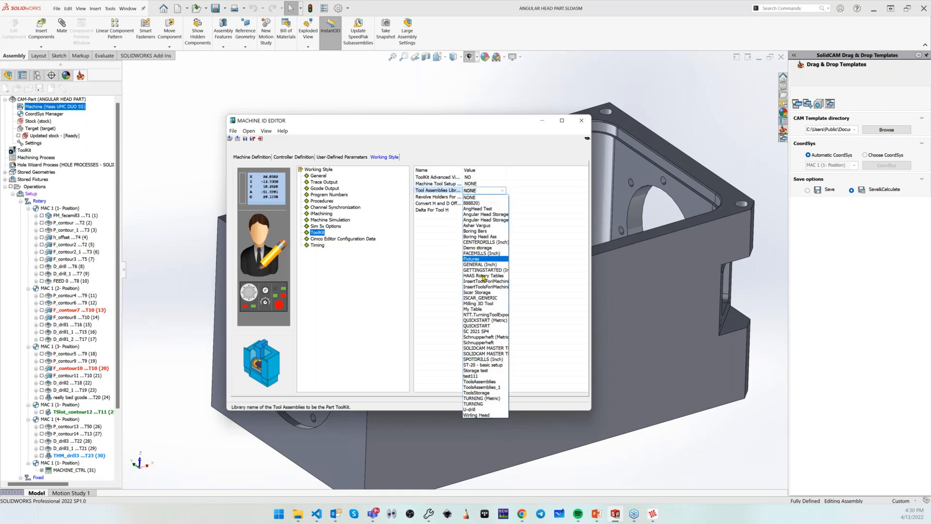
left_click(441, 263)
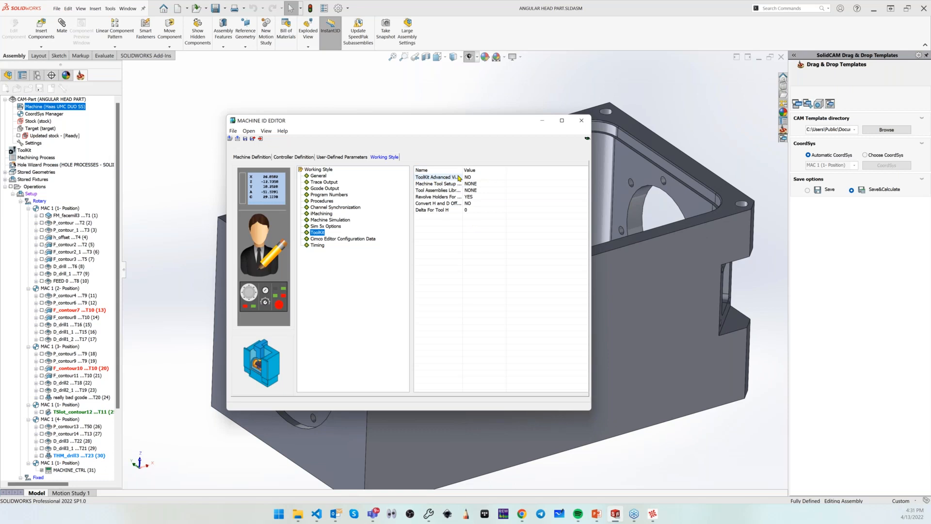
left_click(581, 122)
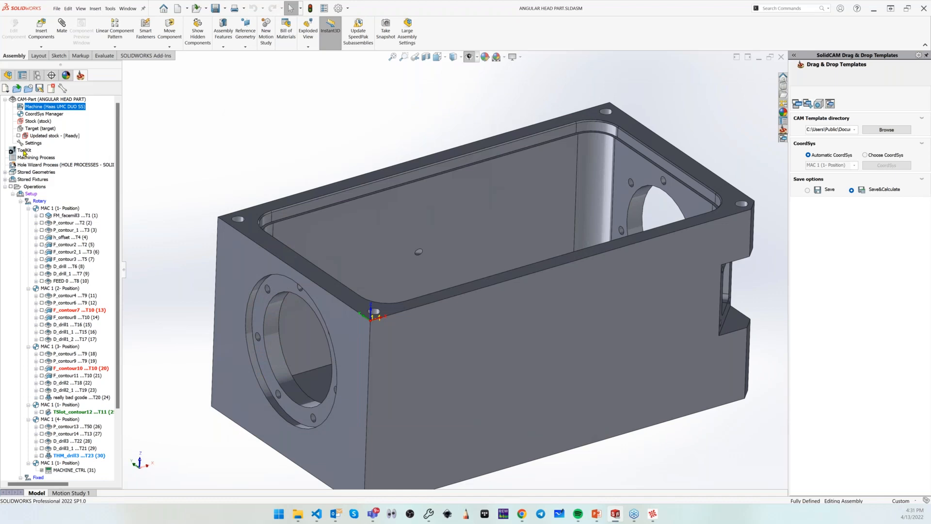
- In the part's ToolKit, select slot mill 11 P (29-A) and switch to Advanced View
double_click(23, 151)
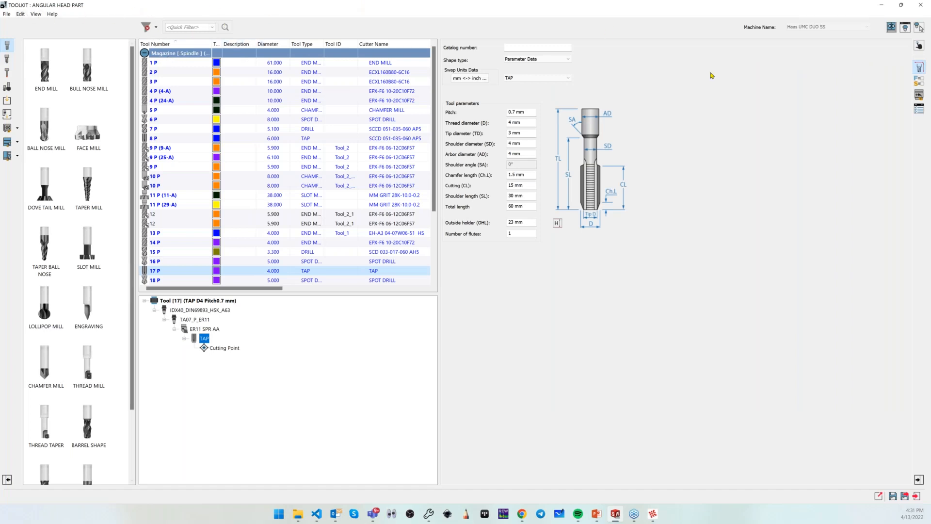
left_click(35, 14)
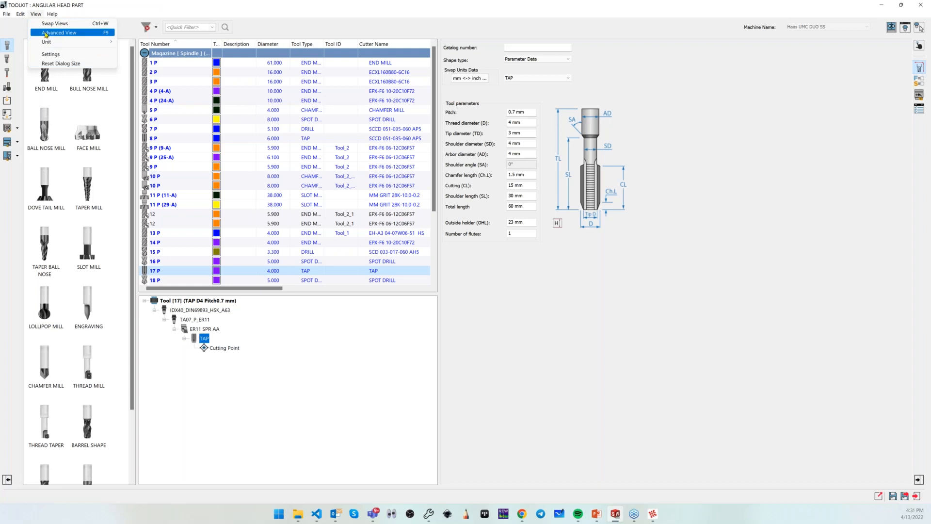
left_click(309, 17)
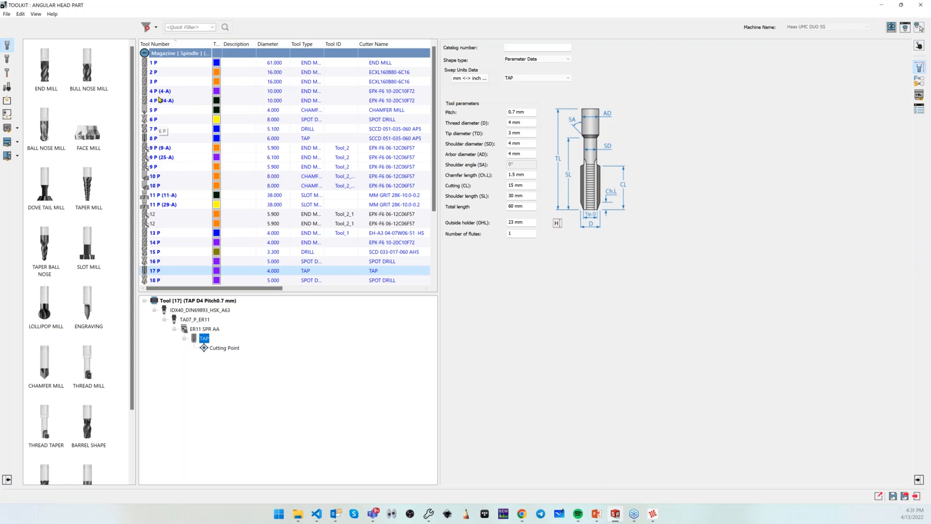
scroll(171, 131, "down", 3)
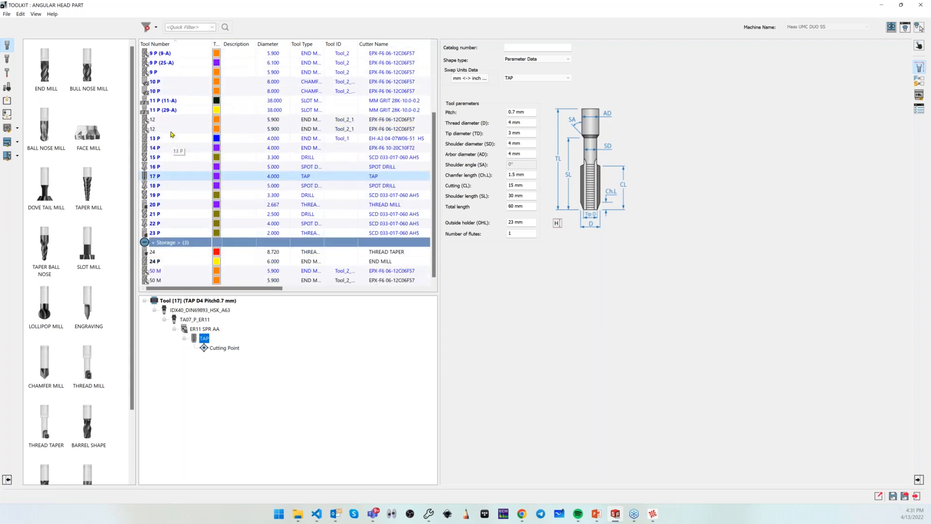
left_click(165, 109)
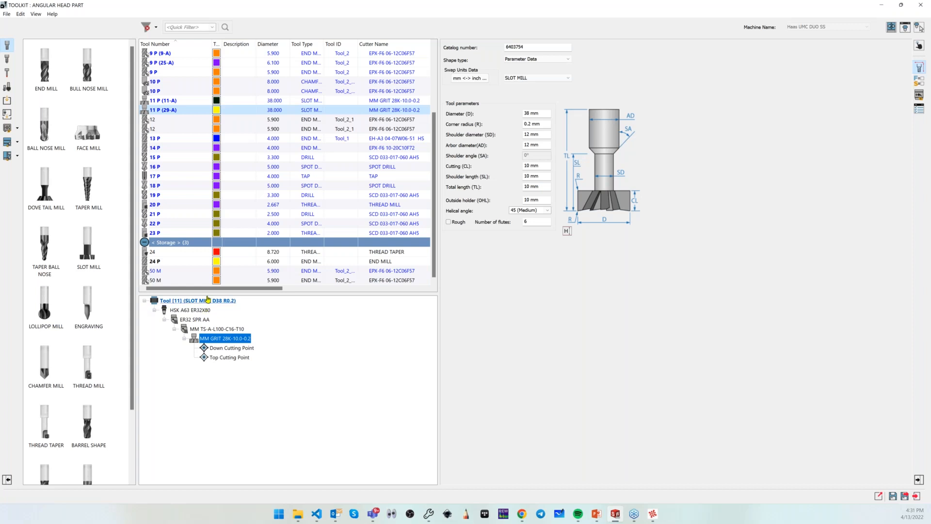
left_click(36, 15)
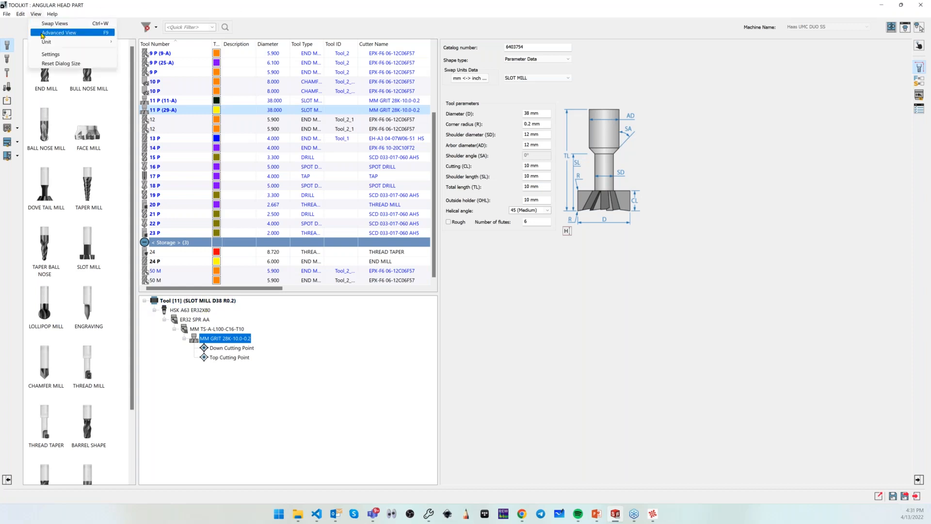
left_click(53, 32)
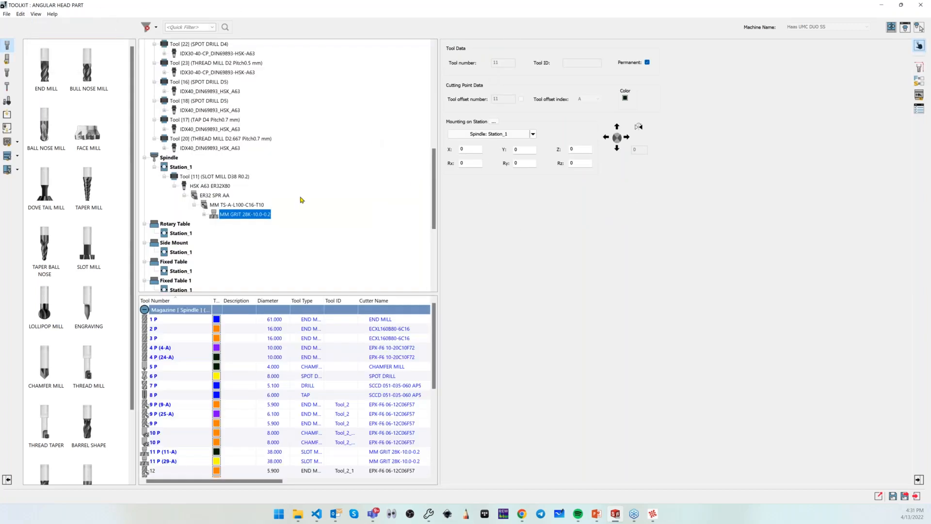
- Examine the Magazine, Spindle, table stations and Storage with their tool assemblies in the ToolKit's Advanced View tree
scroll(218, 145, "up", 13)
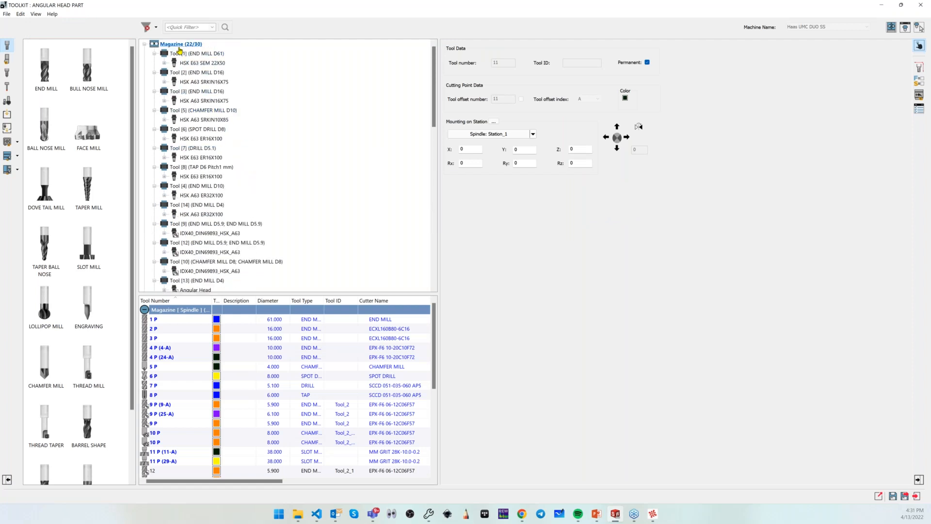
scroll(181, 147, "down", 2)
scroll(181, 147, "down", 9)
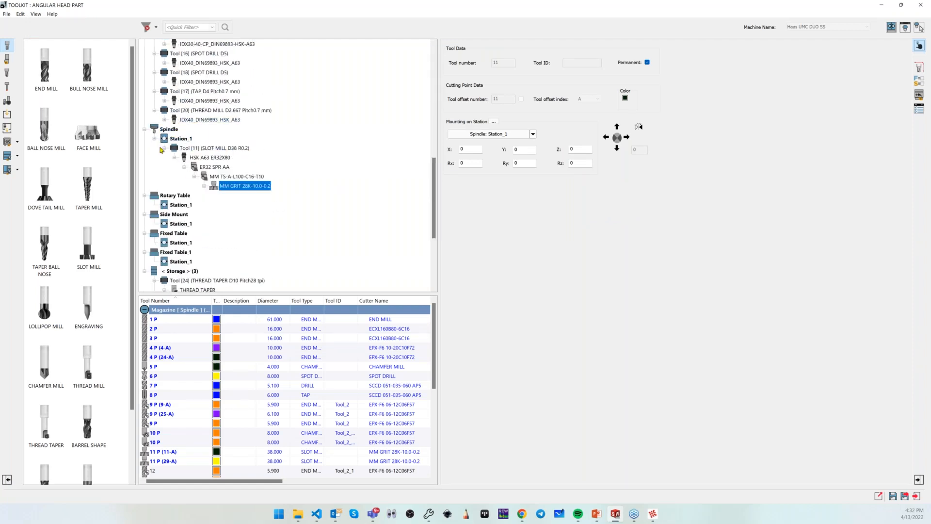
scroll(253, 191, "down", 3)
scroll(253, 191, "down", 2)
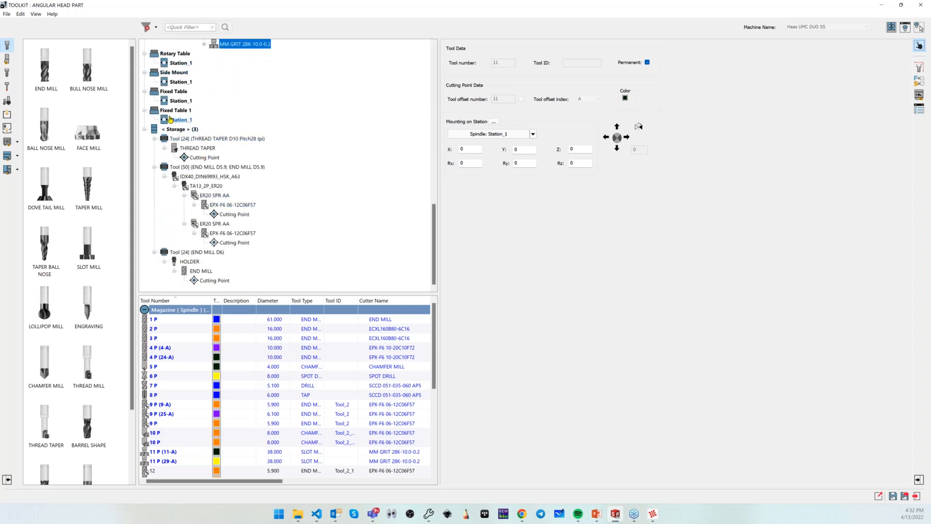
scroll(170, 119, "up", 4)
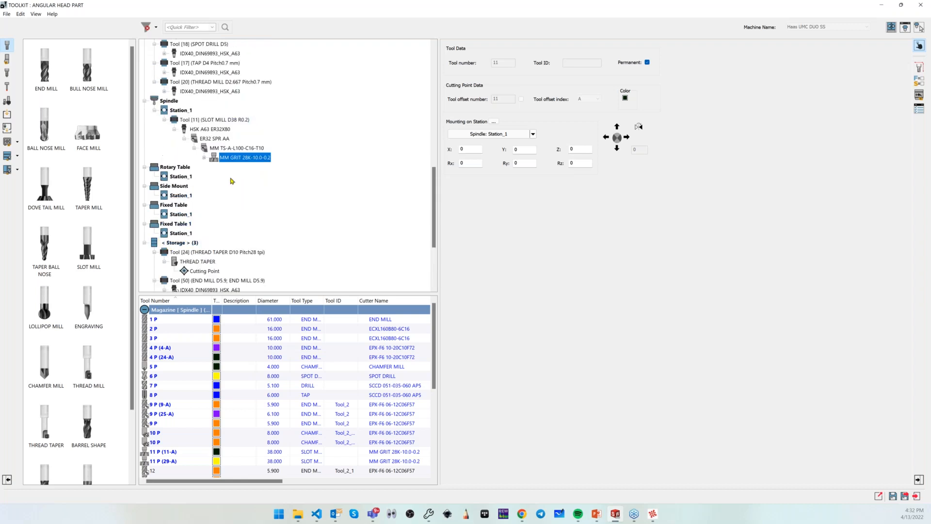
scroll(215, 167, "up", 10)
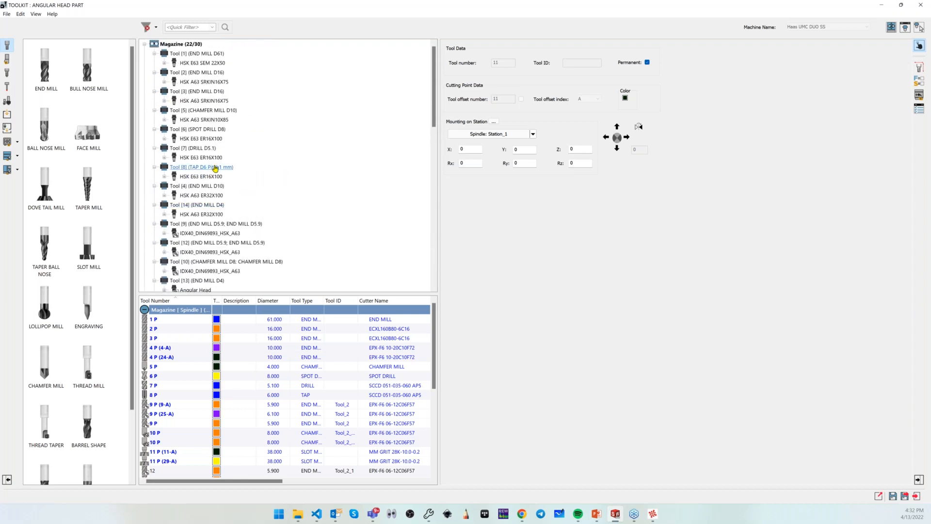
scroll(283, 107, "down", 5)
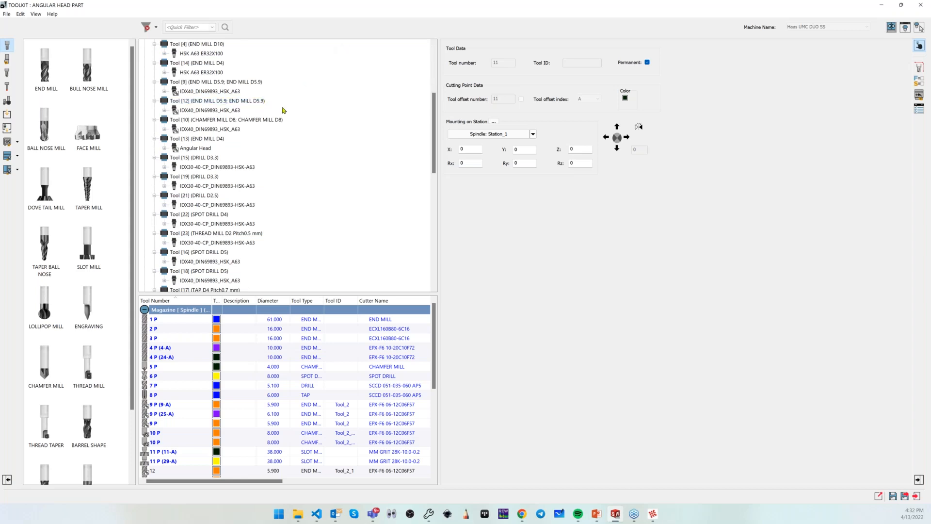
scroll(286, 110, "down", 10)
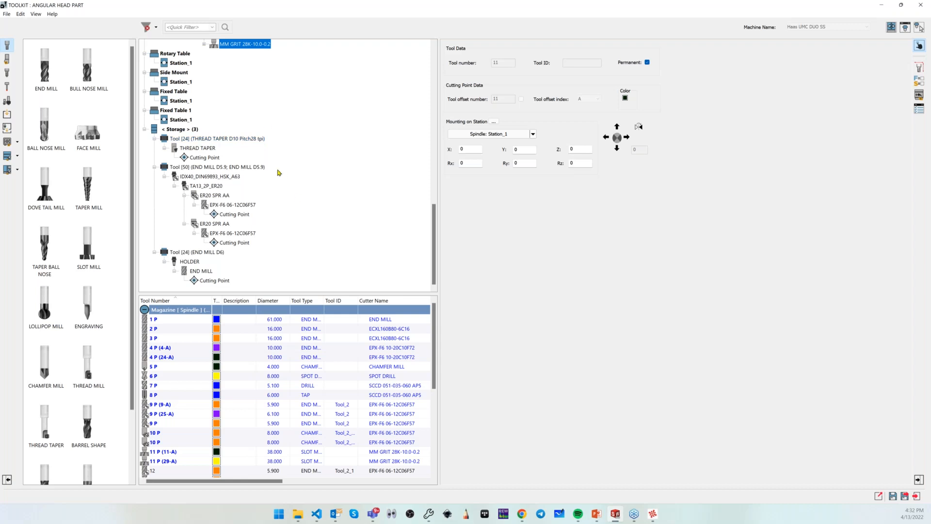
scroll(259, 158, "up", 10)
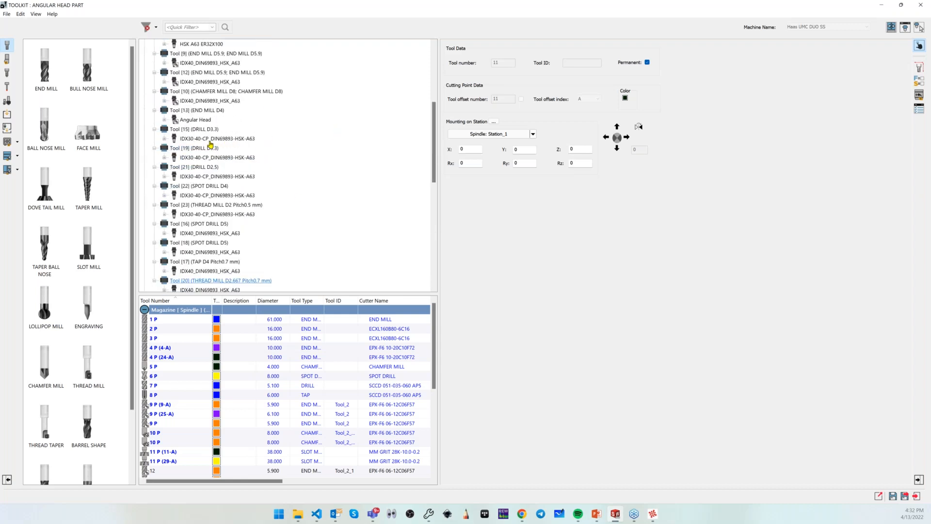
scroll(272, 183, "up", 5)
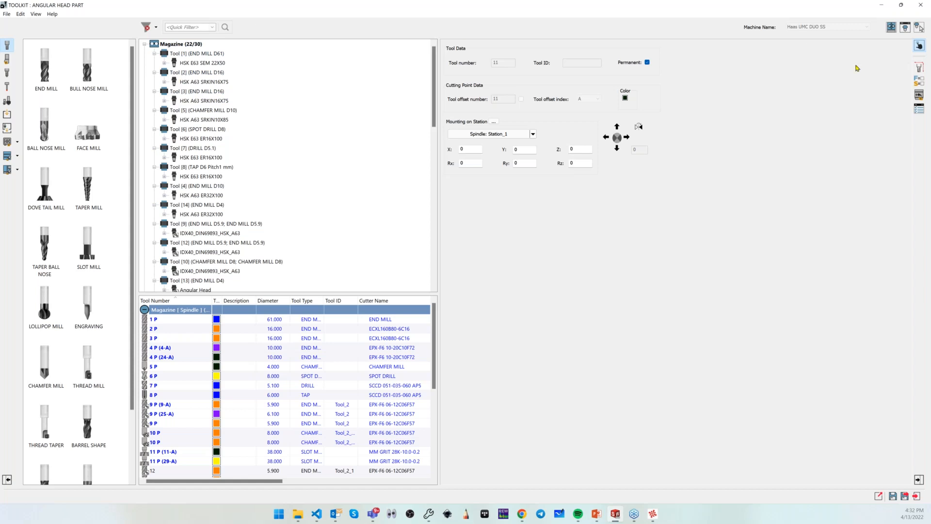
- Close the ToolKit without saving its changes and switch to the PowerPoint presentation
left_click(921, 6)
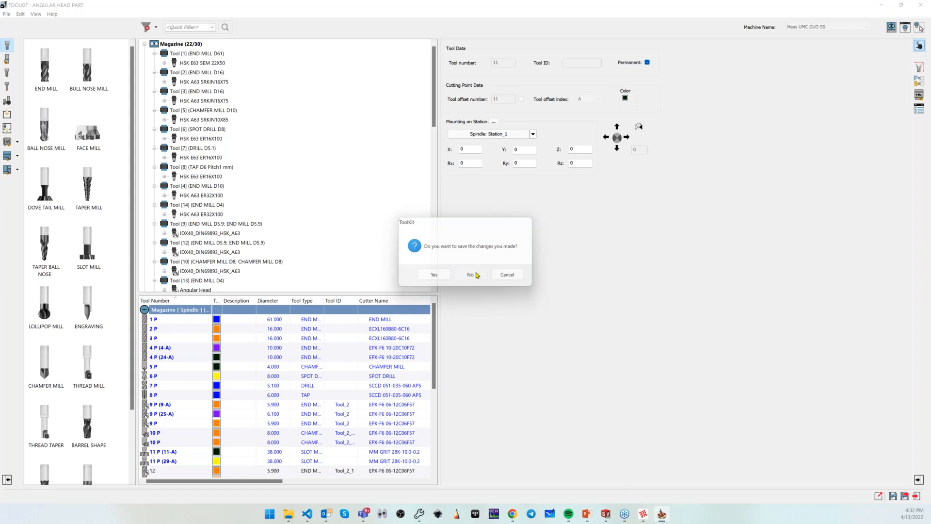
left_click(476, 275)
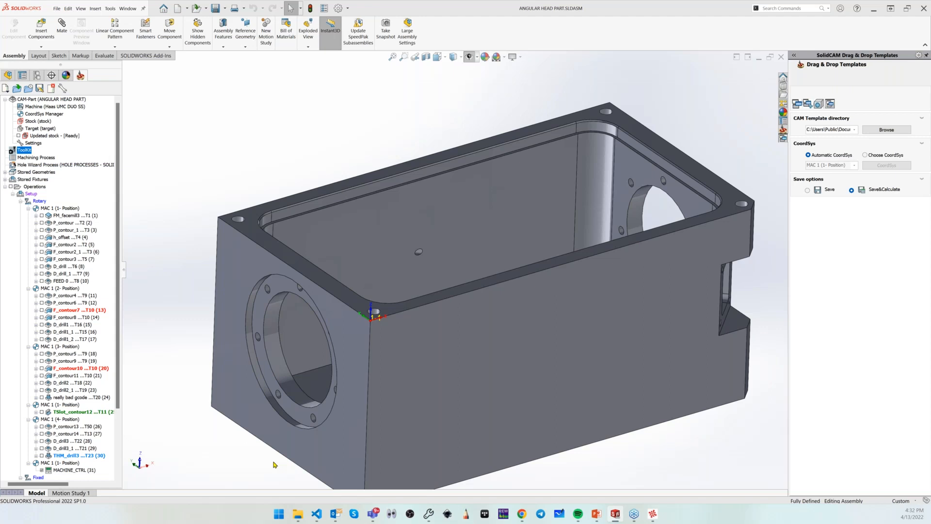
key("alt+Tab")
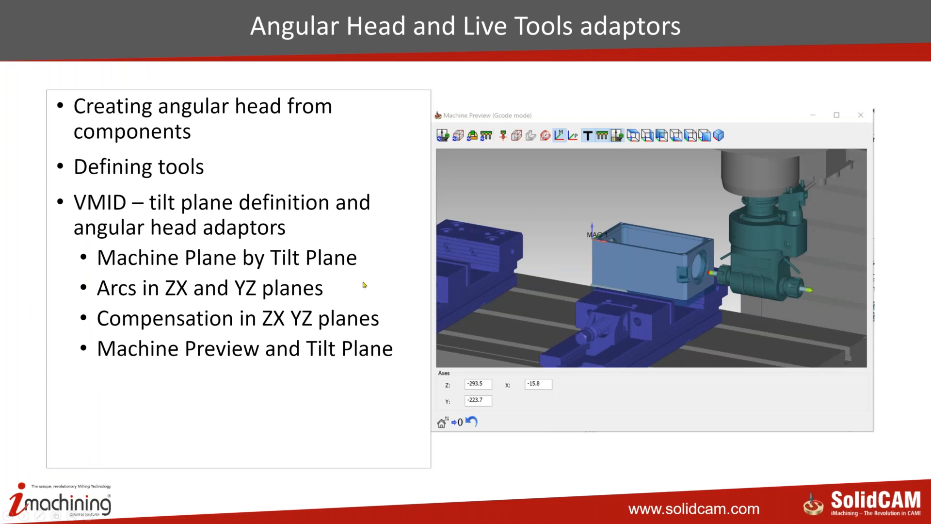
left_click(364, 285)
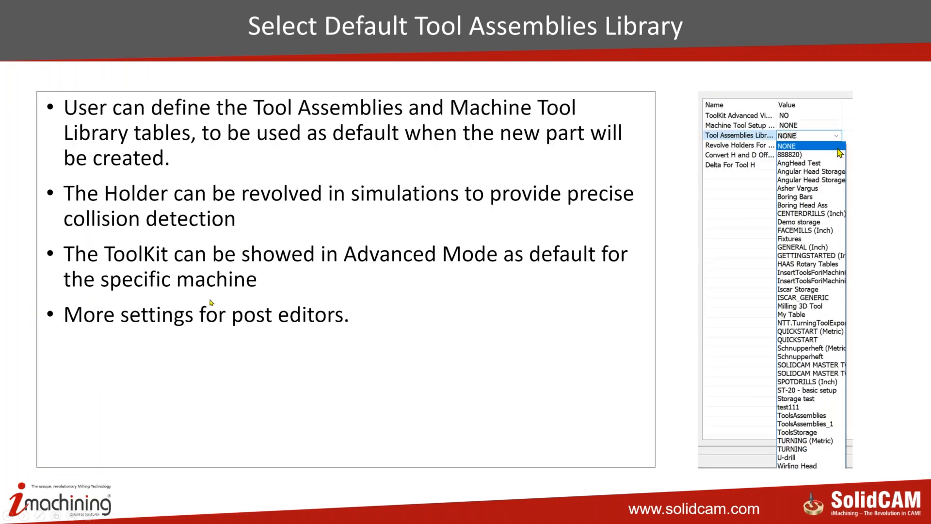
key("Left")
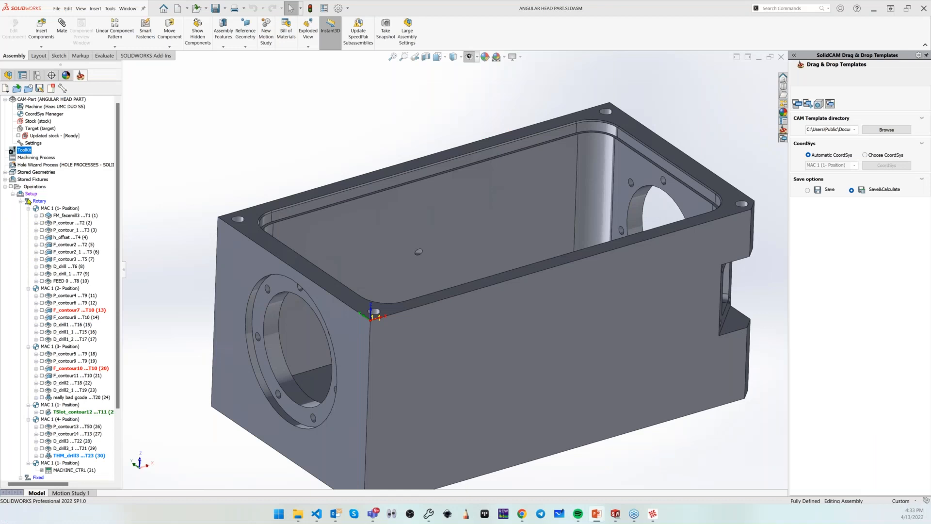
- Start the Machine Simulation for all operations of the part and enlarge the 3D machine view
right_click(29, 188)
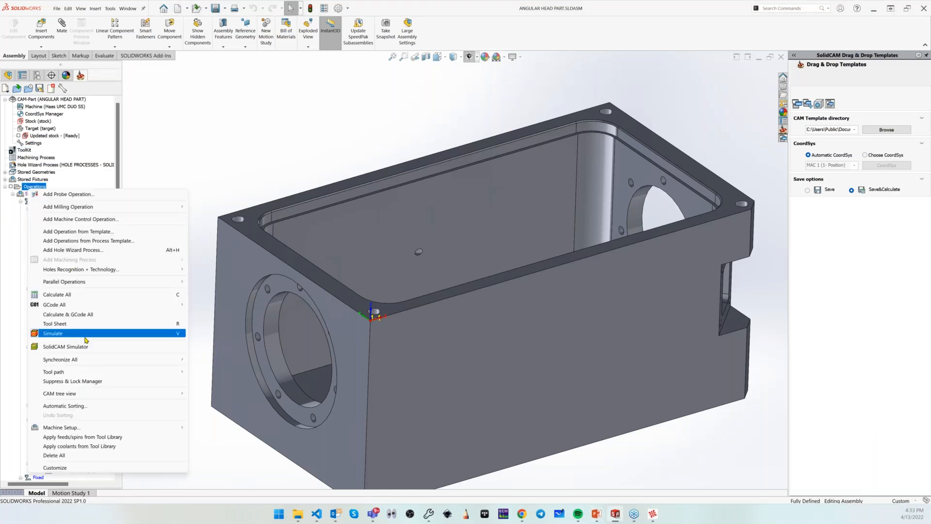
left_click(151, 335)
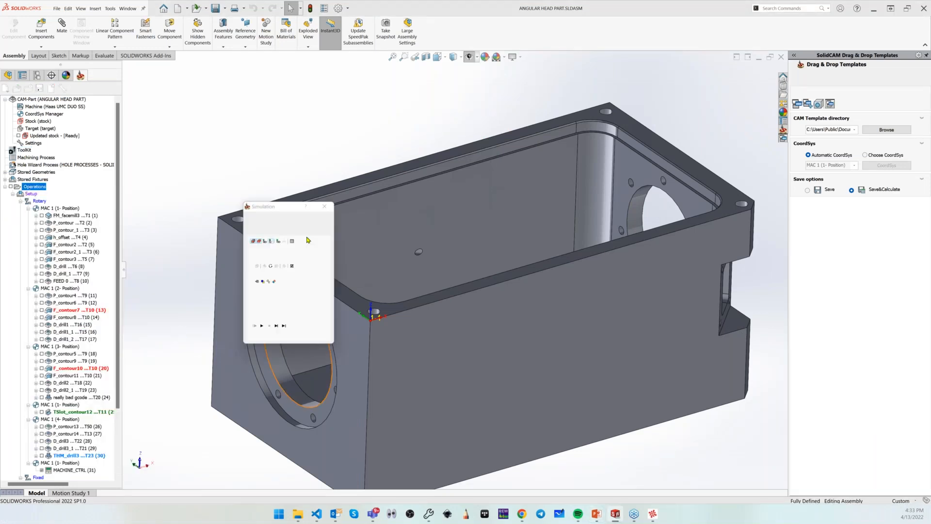
left_click(313, 224)
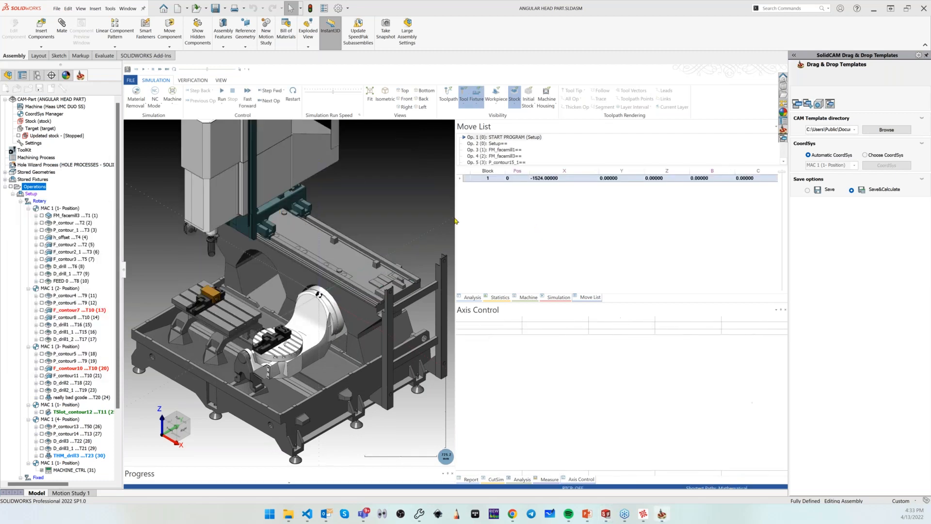
left_click_drag(455, 220, 709, 221)
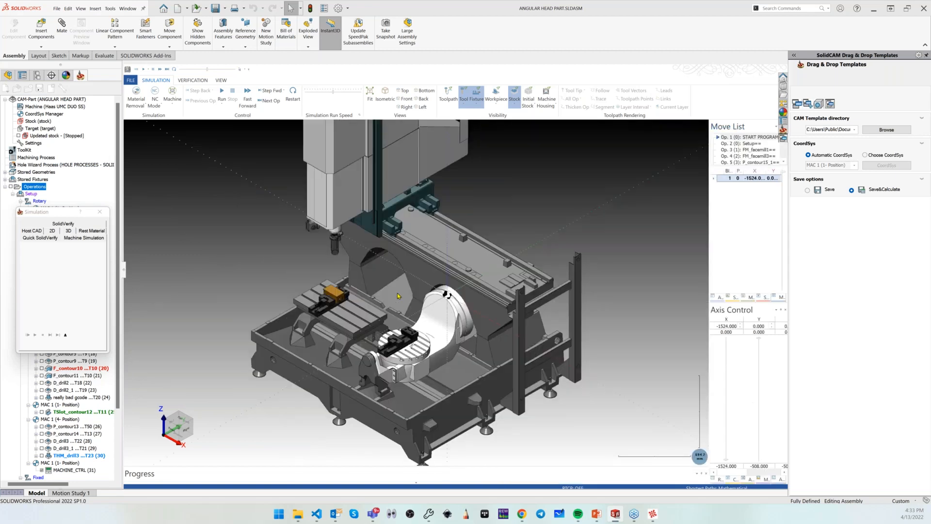
- Examine the fixed table, the rotary table and the spindle of the simulated machine from close up
scroll(398, 295, "up", 5)
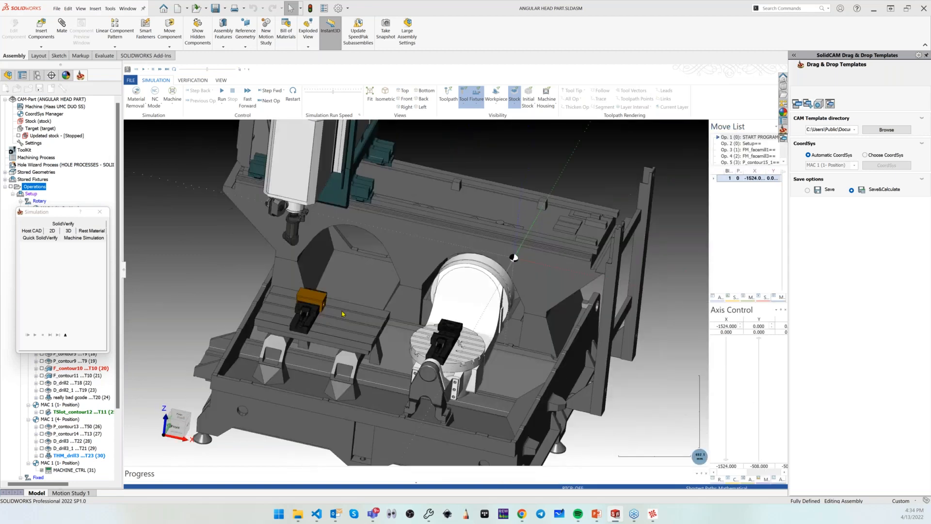
scroll(342, 314, "up", 5)
middle_click_drag(356, 352, 262, 327)
scroll(277, 324, "down", 1)
scroll(264, 330, "up", 4)
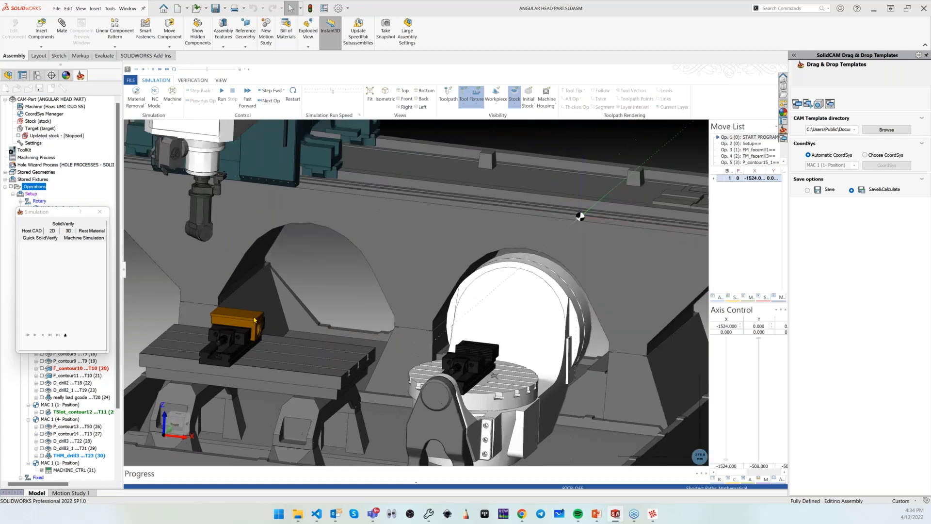
scroll(267, 364, "down", 7)
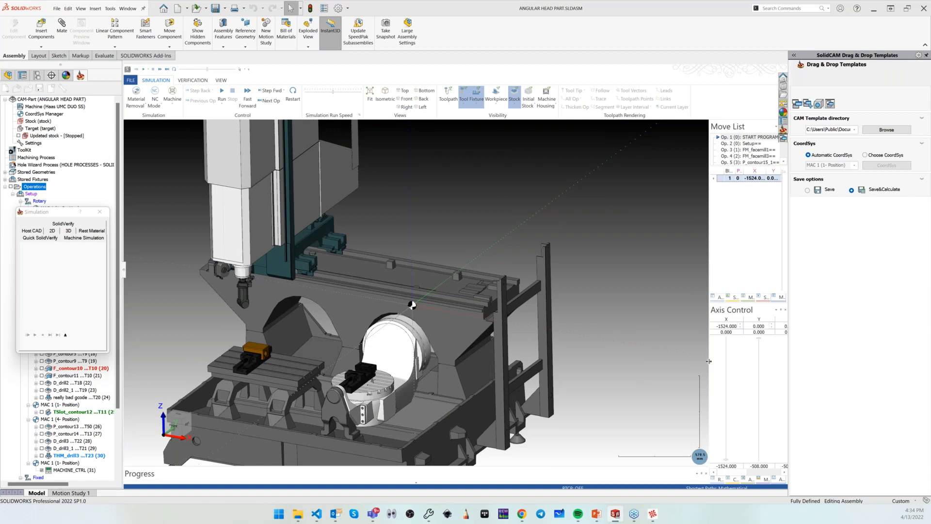
- Widen the Axis Control area, rotate the machine's B axis to 93 and turn the C axis
left_click_drag(709, 361, 607, 361)
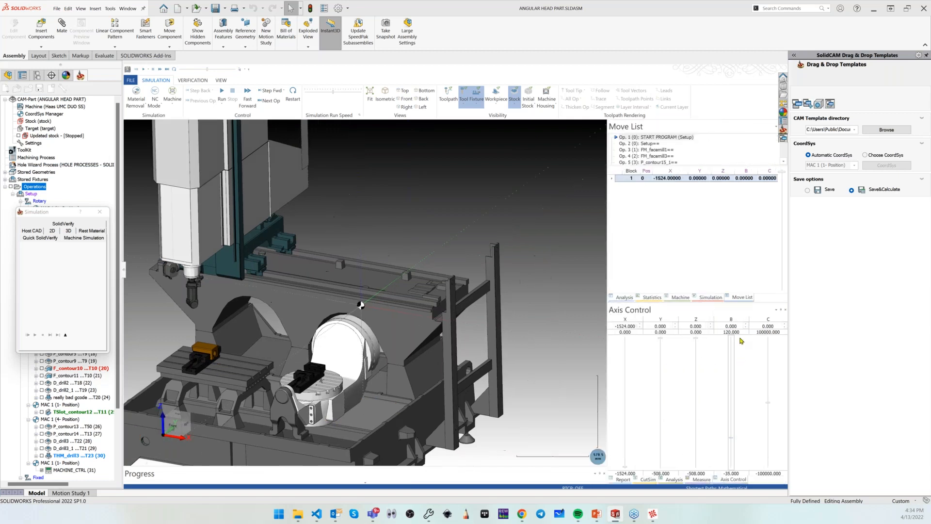
left_click(731, 349)
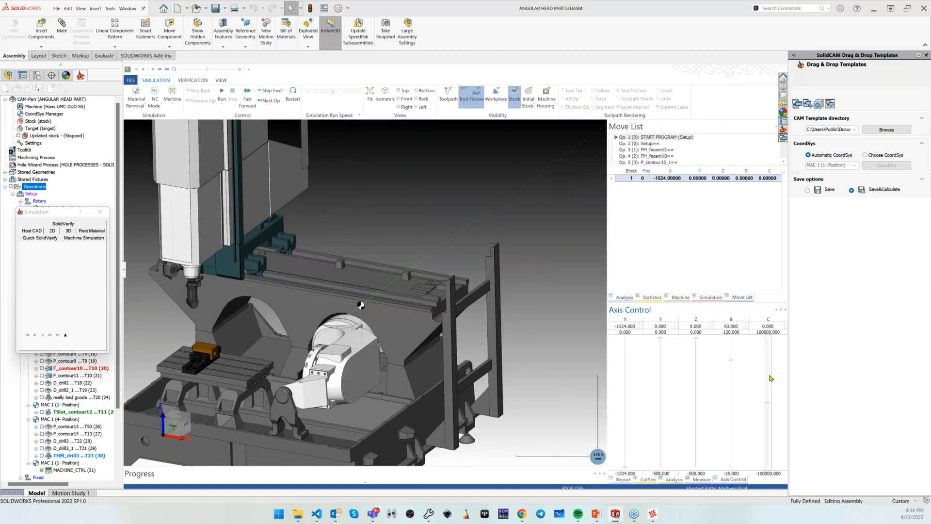
left_click_drag(769, 405, 768, 382)
scroll(709, 242, "down", 1)
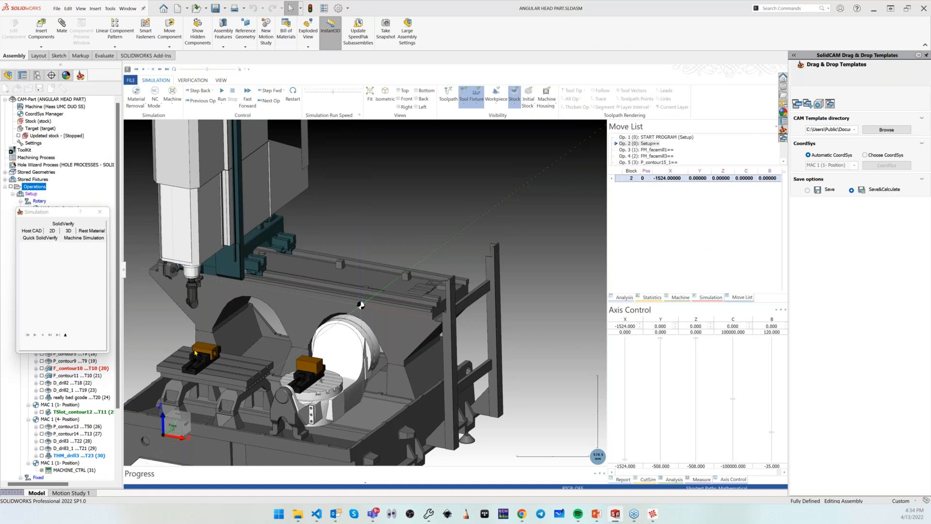
- Compare the stock clamped on the rotary table with the partly machined part on the fixed table
scroll(172, 358, "up", 2)
scroll(242, 366, "up", 3)
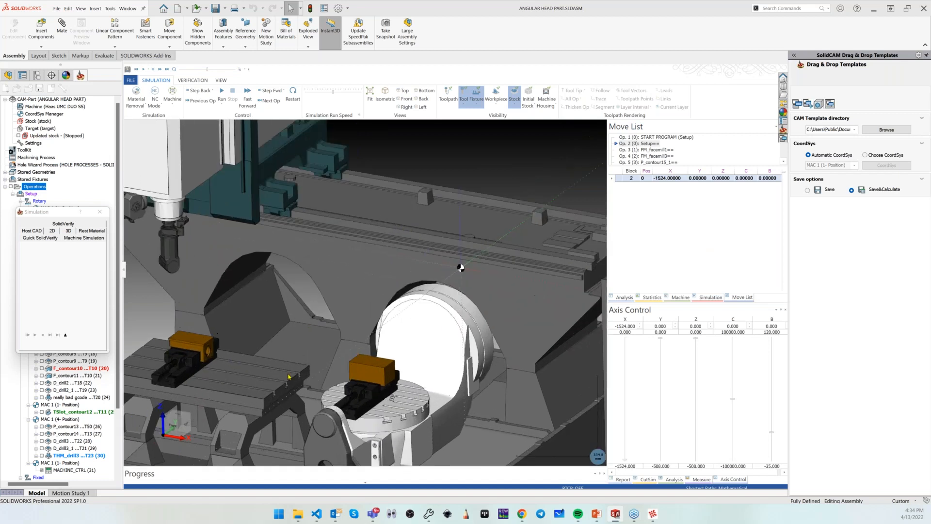
scroll(402, 367, "up", 3)
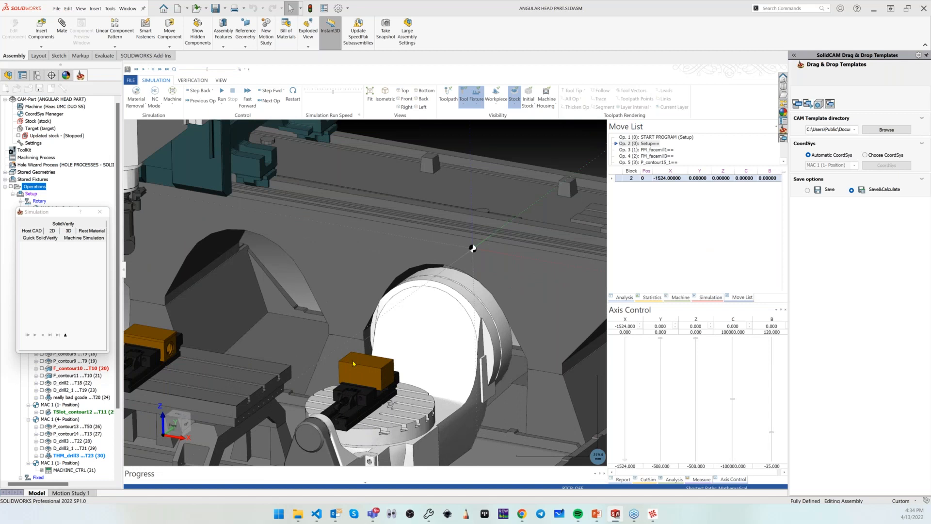
scroll(353, 364, "down", 3)
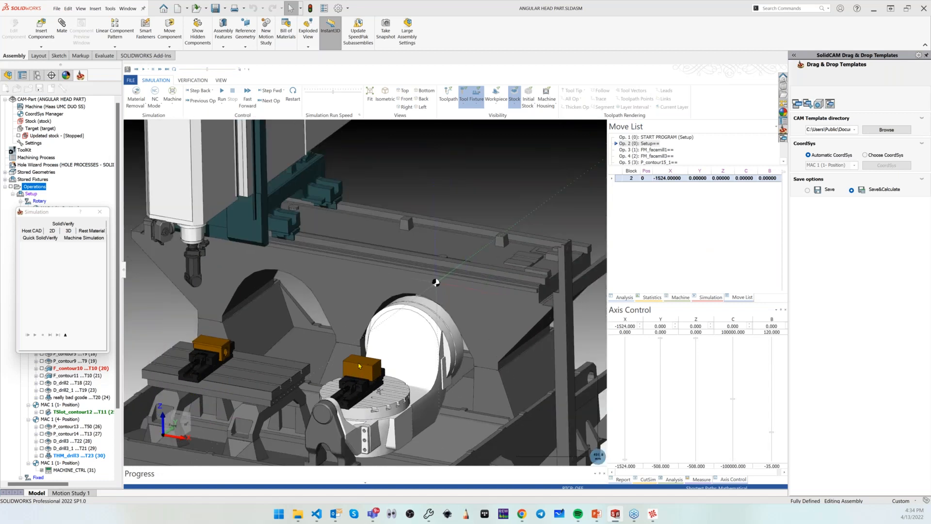
scroll(196, 350, "up", 5)
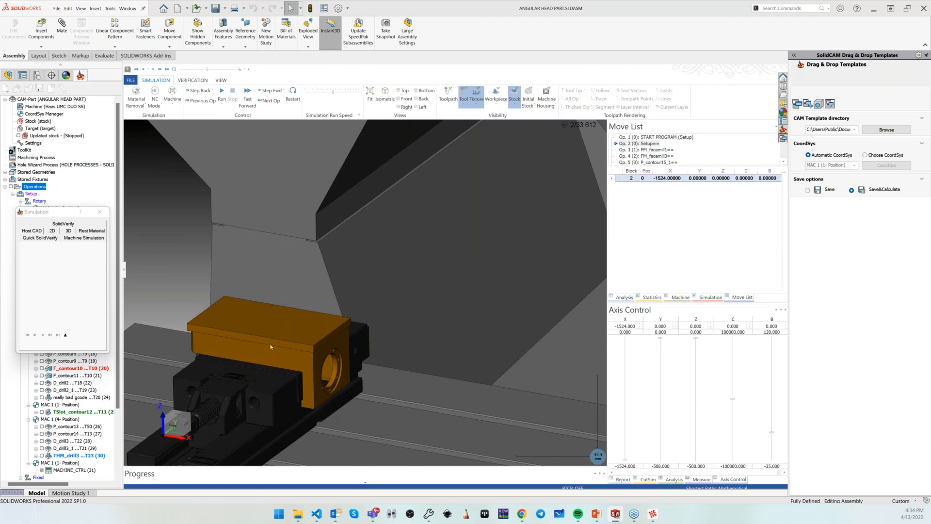
scroll(270, 351, "down", 5)
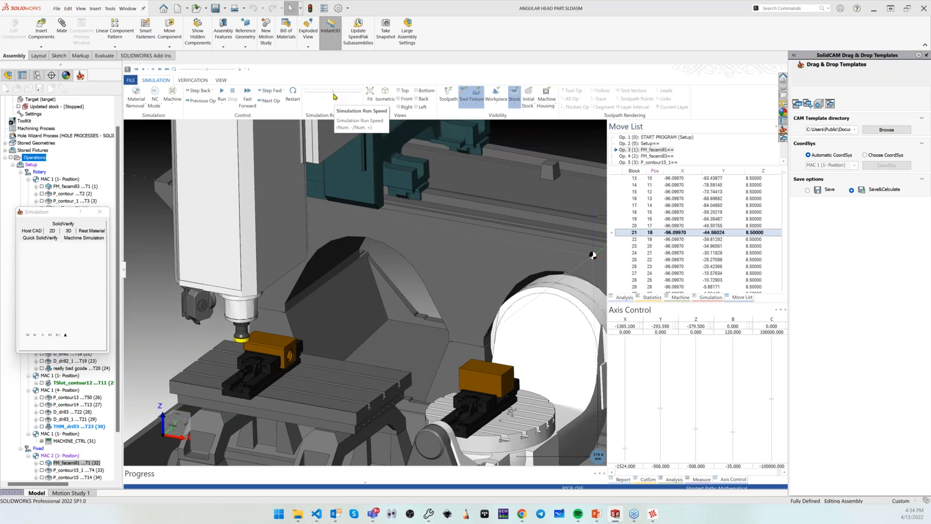
- Run the machine simulation through the operations at an adjusted run speed and exit the simulation
left_click_drag(334, 93, 323, 93)
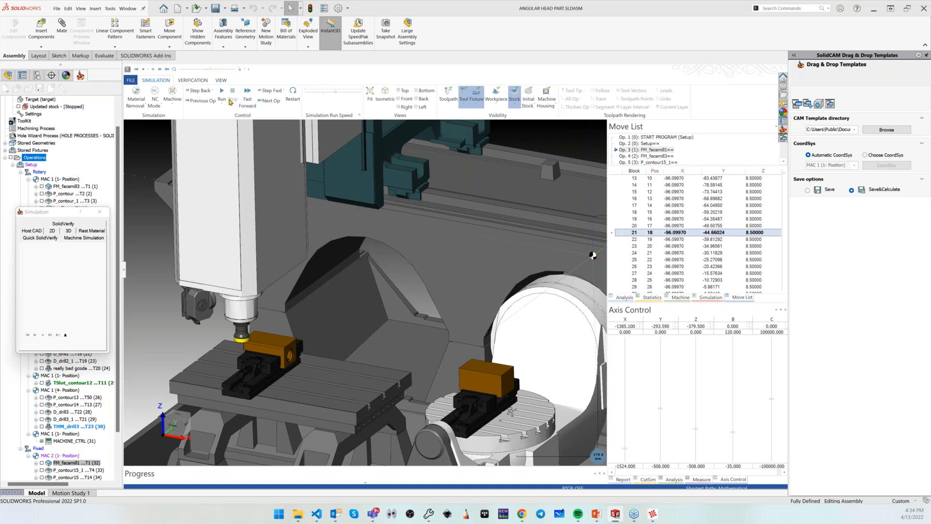
left_click(222, 94)
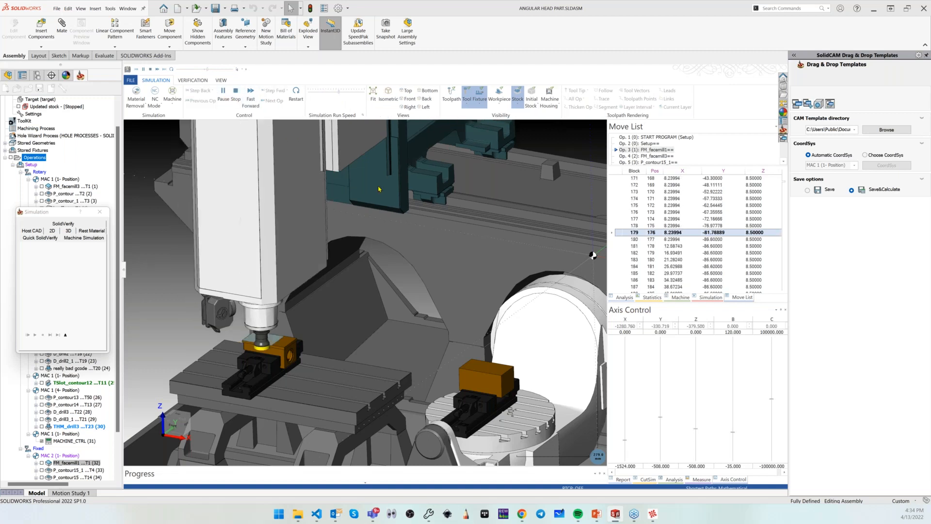
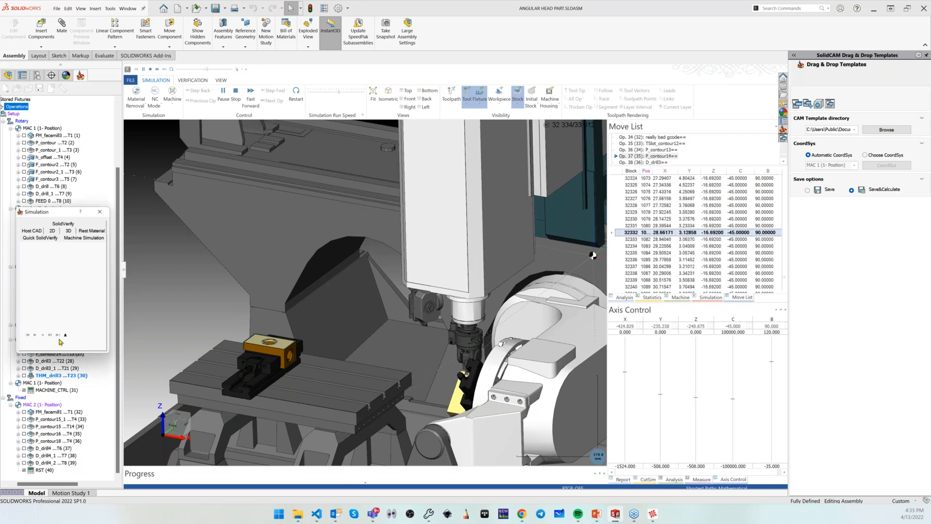
left_click(66, 335)
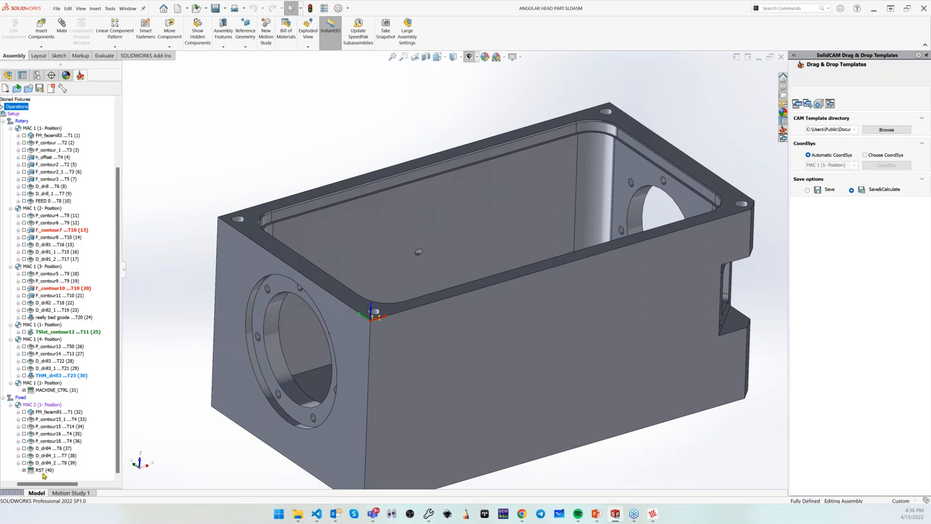
- Open the whole Setup in the SolidCAM Simulator
right_click(11, 114)
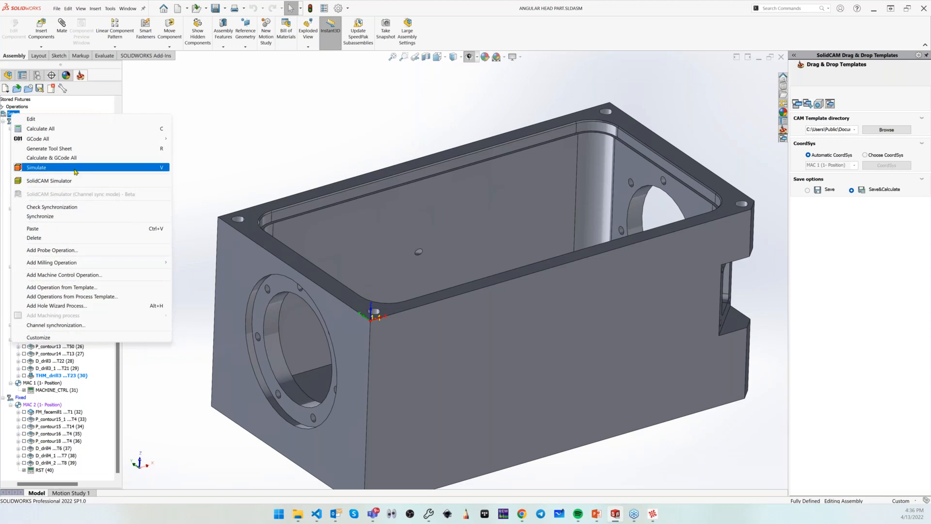
left_click(71, 181)
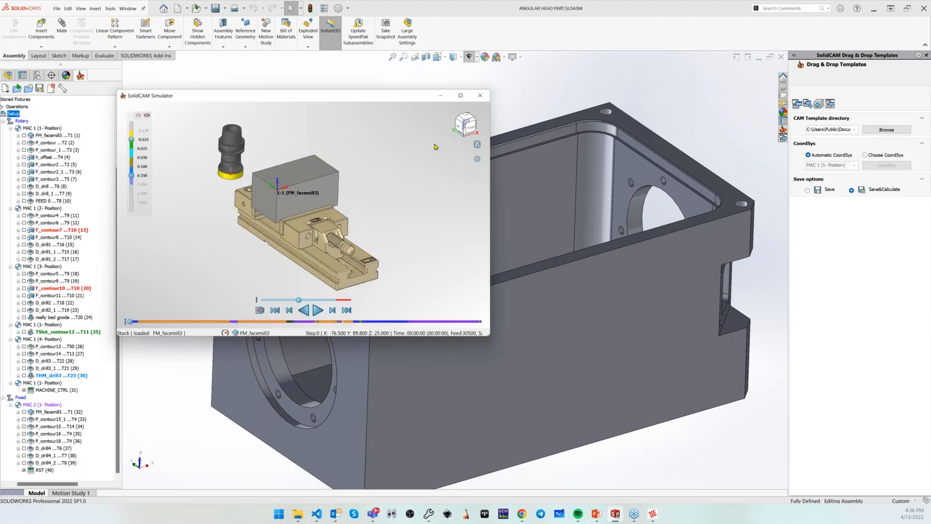
- Play the Setup simulation through the machining operations, pause it at P_contour13 and close the simulator
left_click(317, 309)
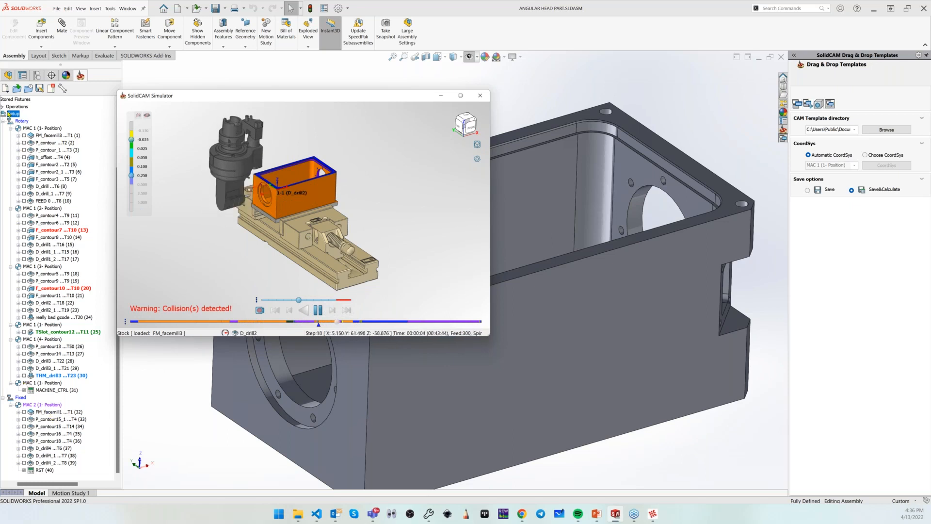
left_click(318, 310)
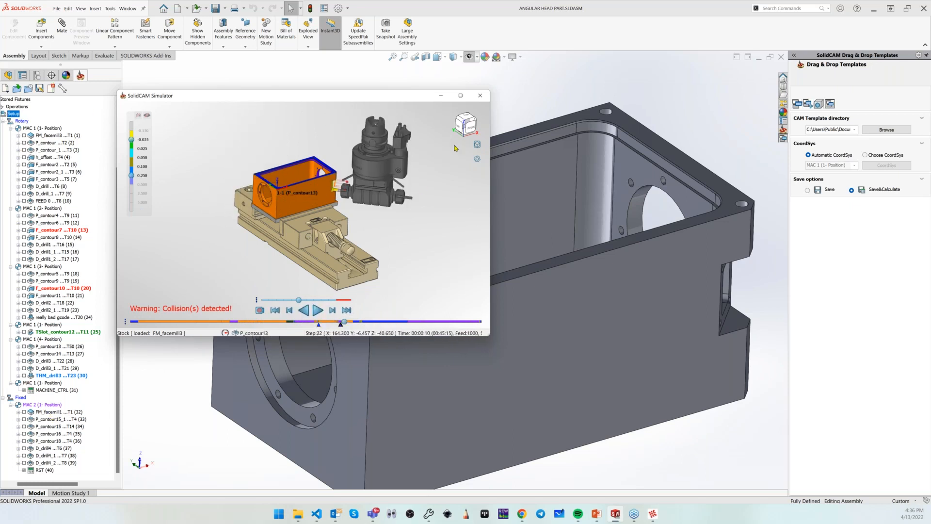
left_click(480, 96)
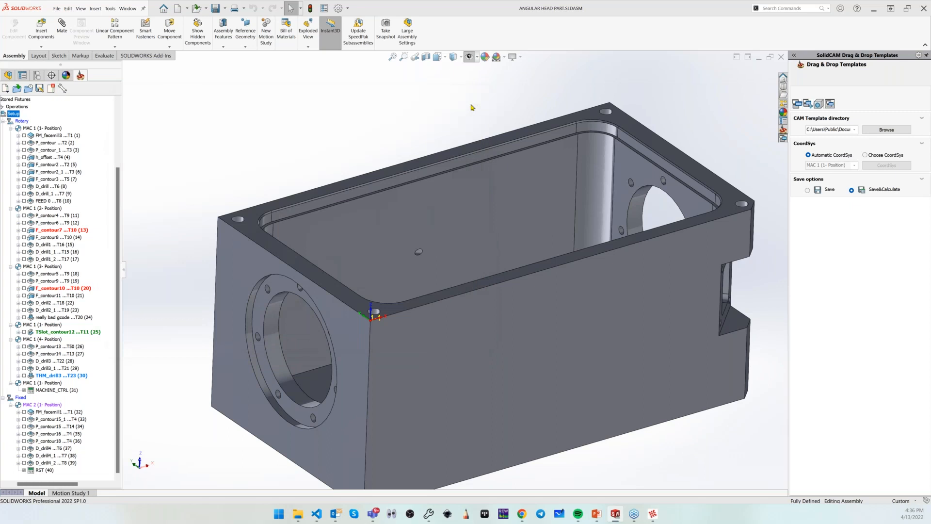
- Open channel synchronization for the Setup, remove all existing synchronization and enlarge the window to review the operation order
right_click(12, 113)
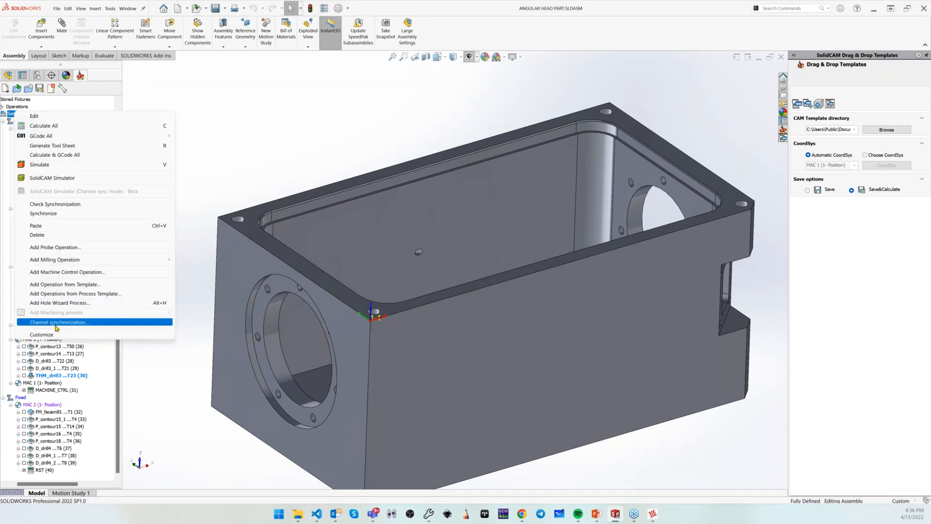
left_click(109, 322)
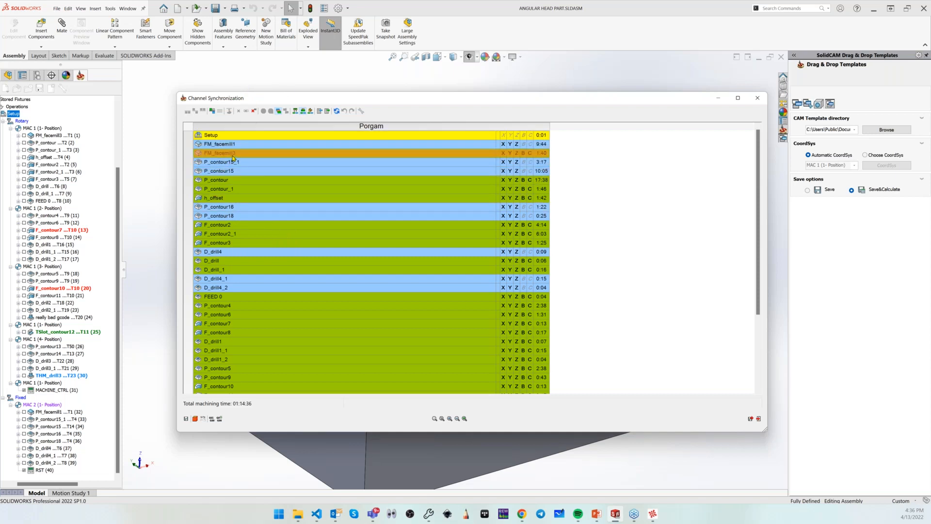
left_click(254, 112)
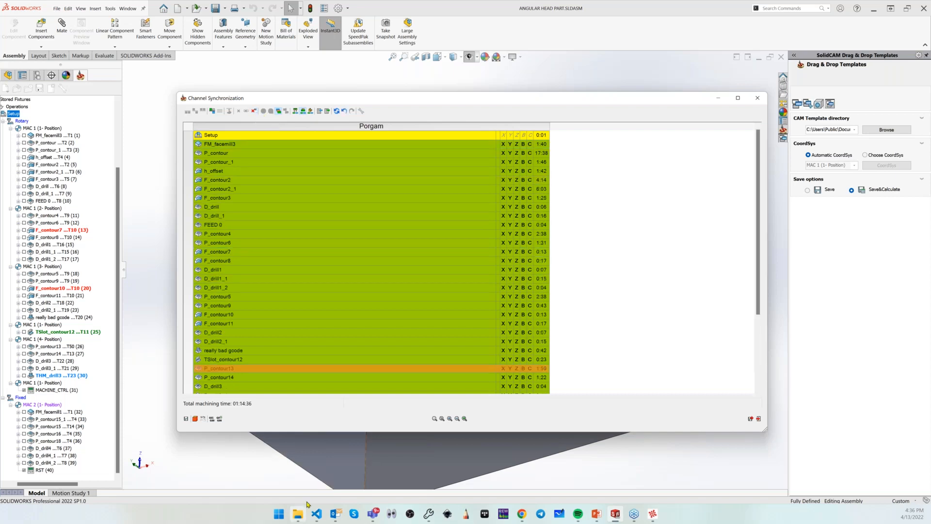
left_click_drag(344, 445, 344, 492)
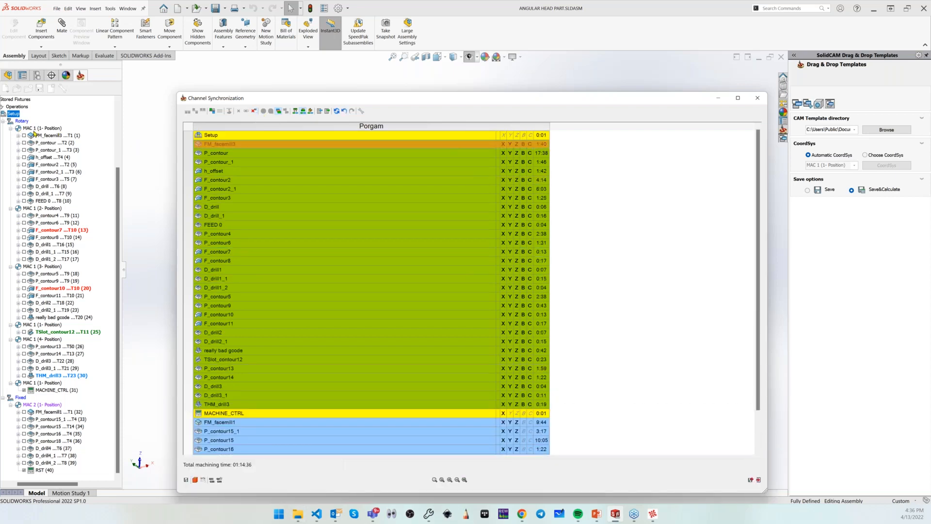
scroll(227, 429, "down", 2)
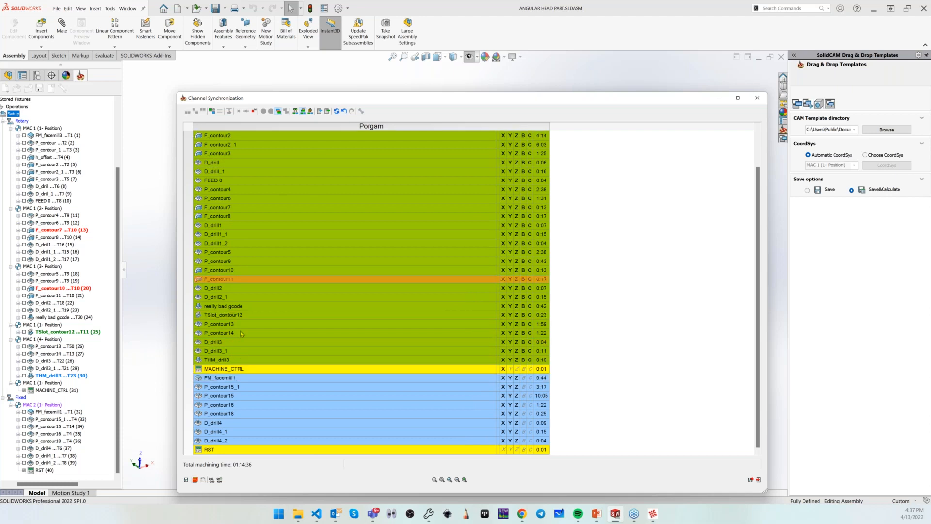
- Start a new workpiece from FM_facemill1, moving Setup ahead of it and RST to just before MACHINE_CTRL
left_click(236, 378)
right_click(238, 384)
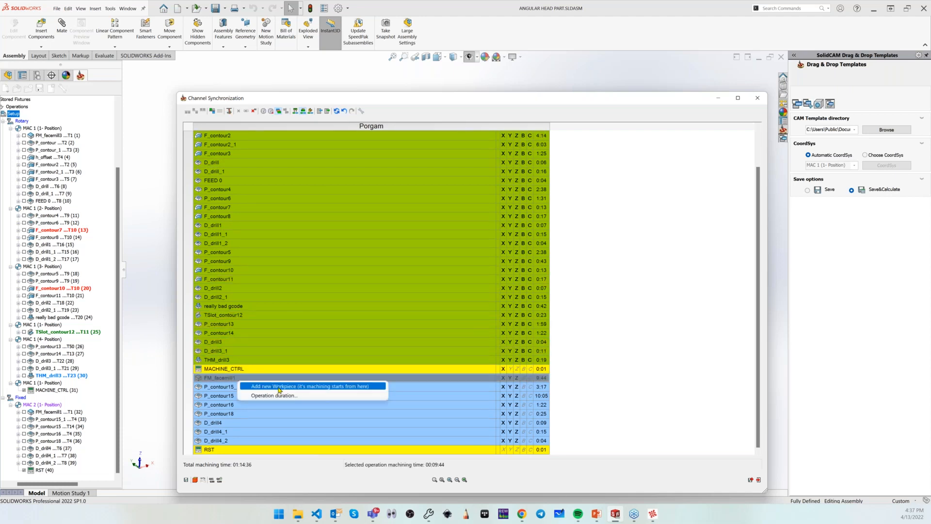
left_click(281, 387)
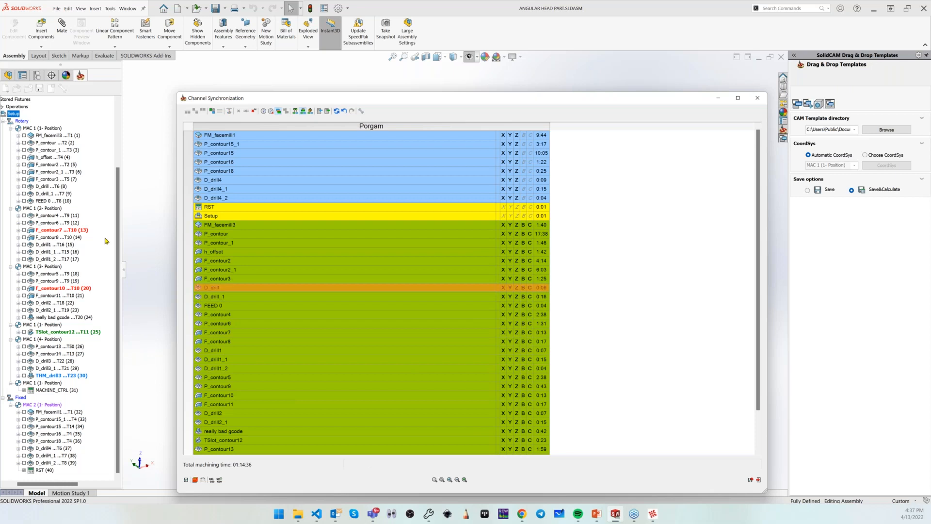
left_click(209, 217)
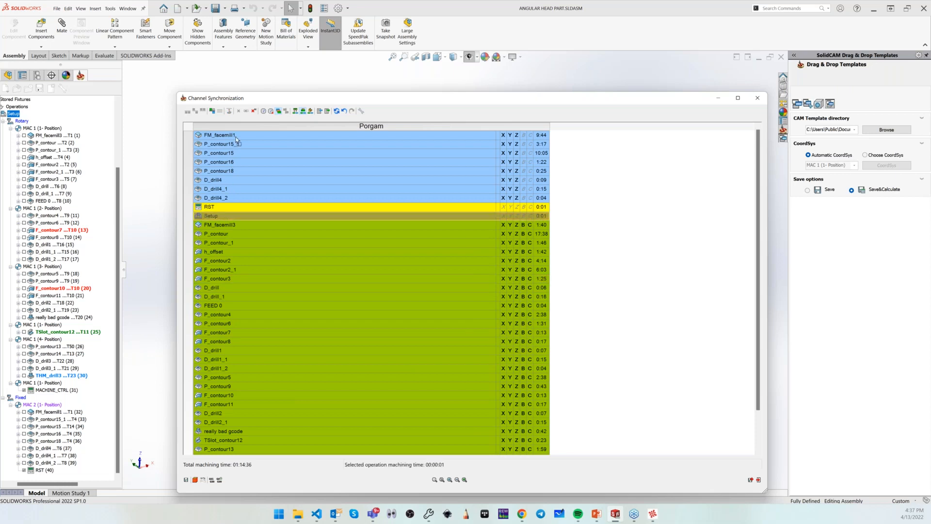
left_click_drag(238, 138, 235, 147)
left_click_drag(222, 218, 242, 446)
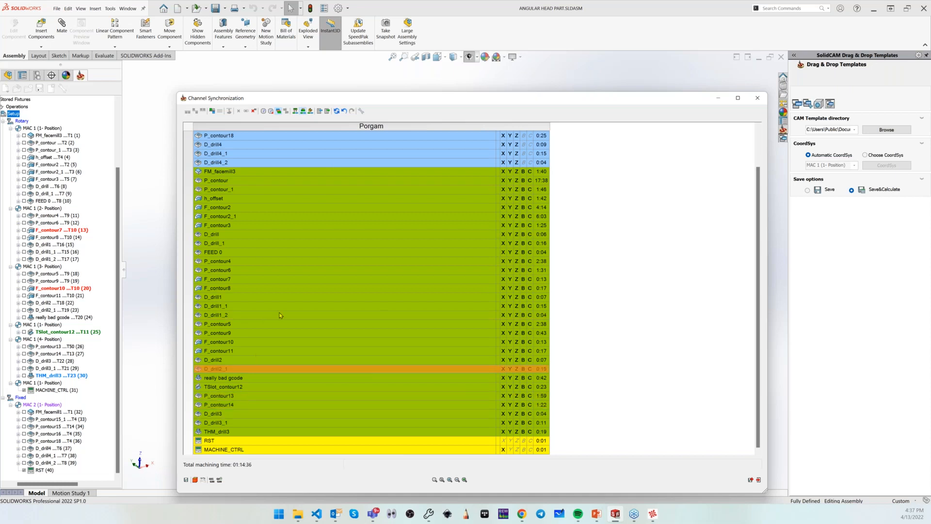
- Move FM_facemill3 directly after FM_facemill1 and exit channel synchronization without saving
scroll(294, 354, "up", 2)
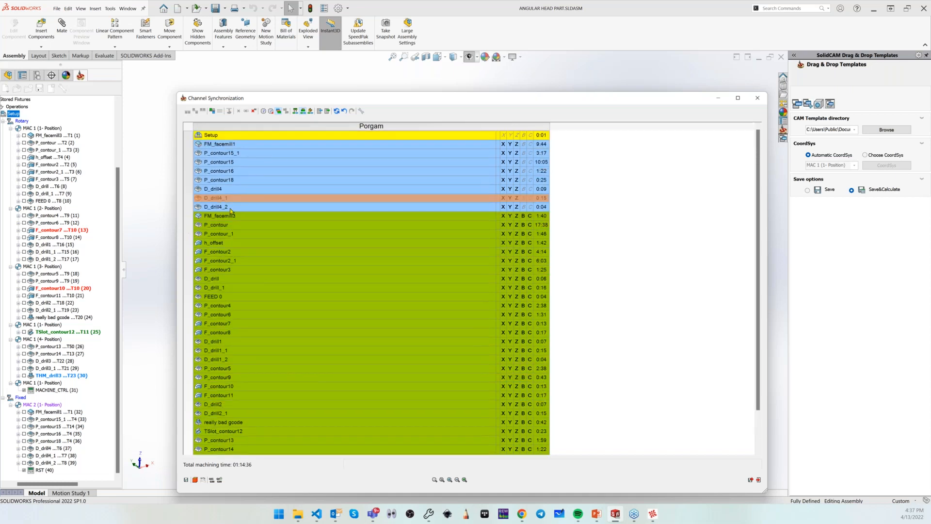
left_click(231, 216)
left_click_drag(233, 147, 233, 148)
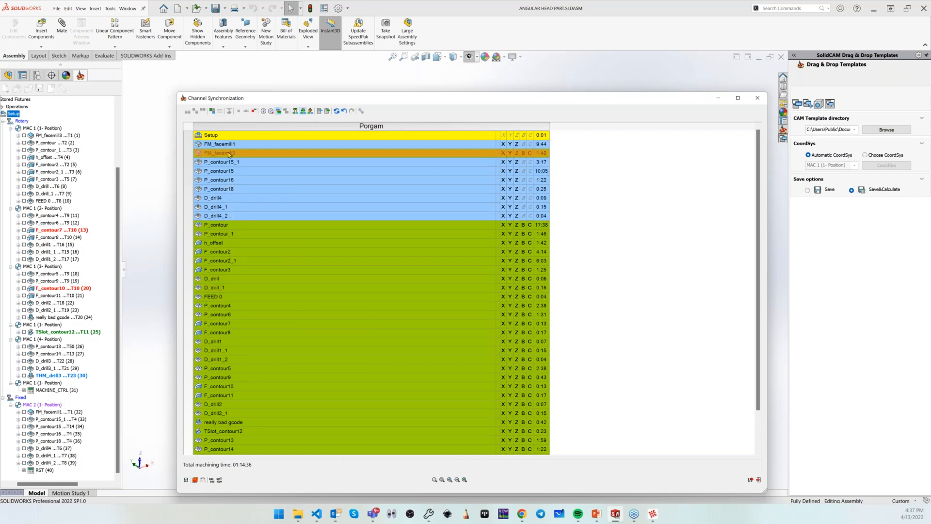
mouse_move(229, 154)
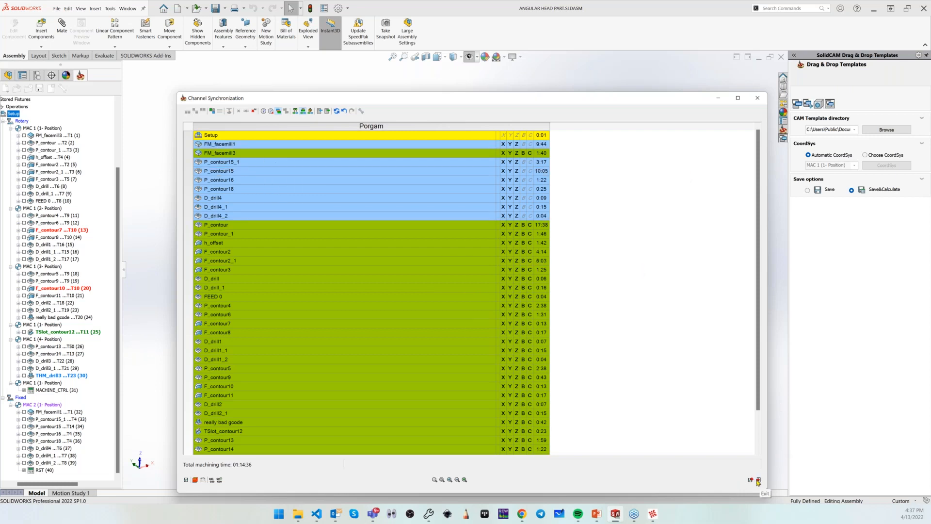
mouse_move(308, 153)
mouse_move(274, 161)
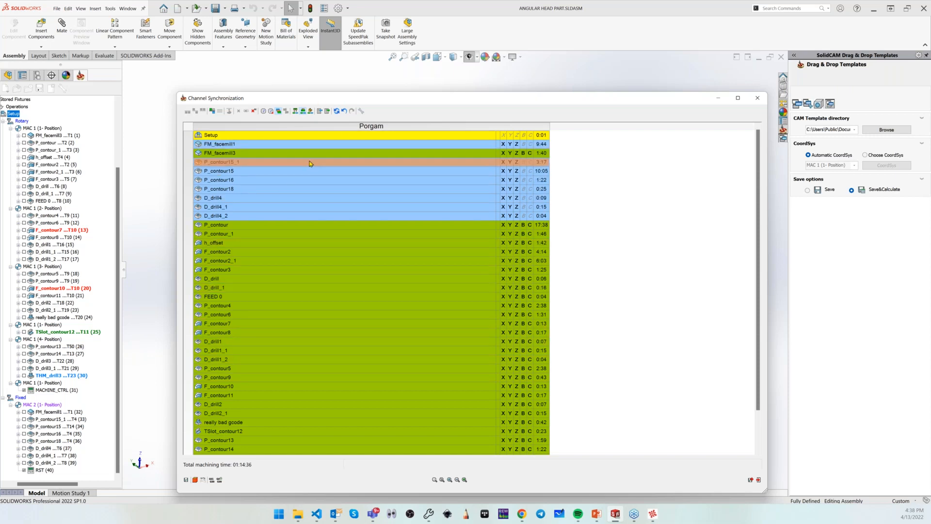
mouse_move(243, 256)
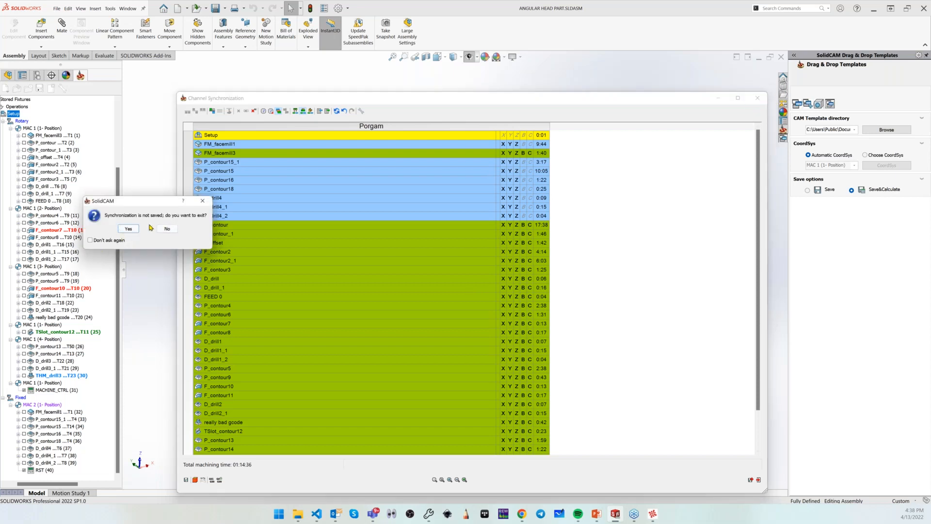
left_click(129, 229)
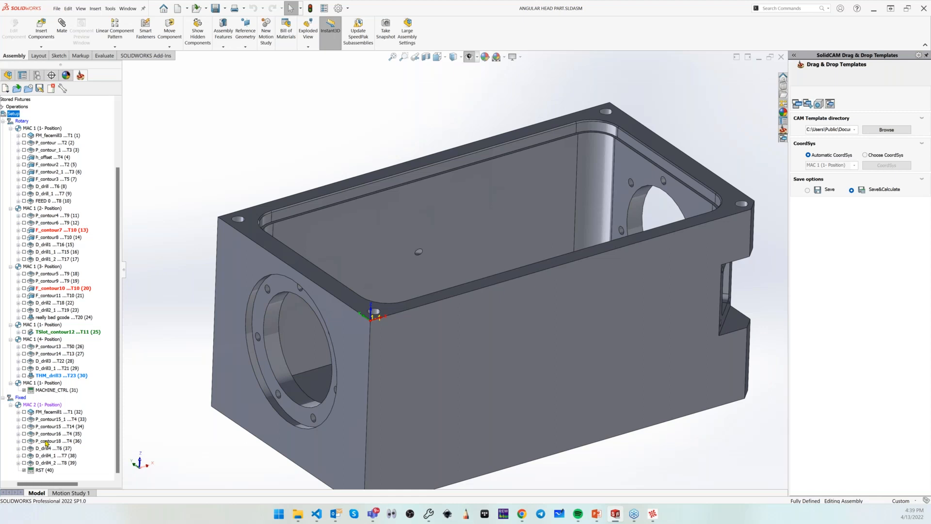
- Check the commands of Operations and Setup for the availability of the channel sync mode simulator
scroll(78, 221, "up", 4)
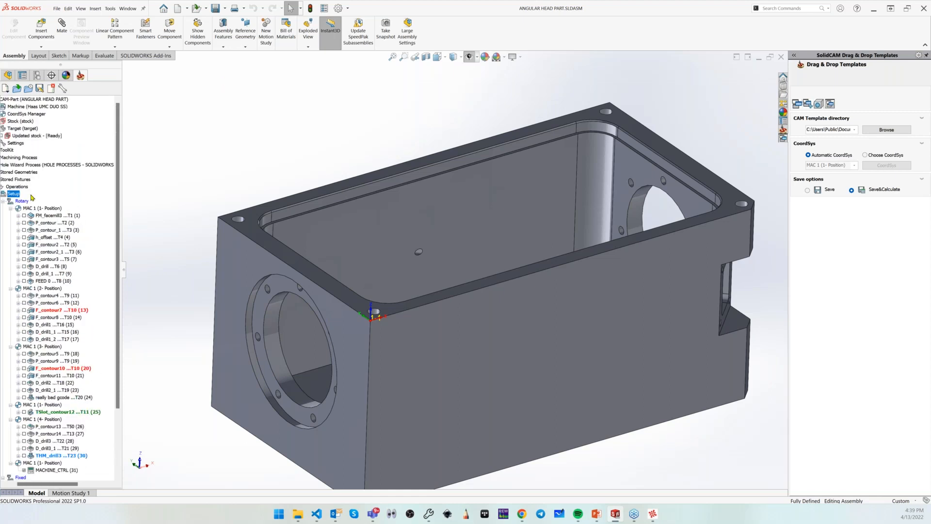
right_click(13, 187)
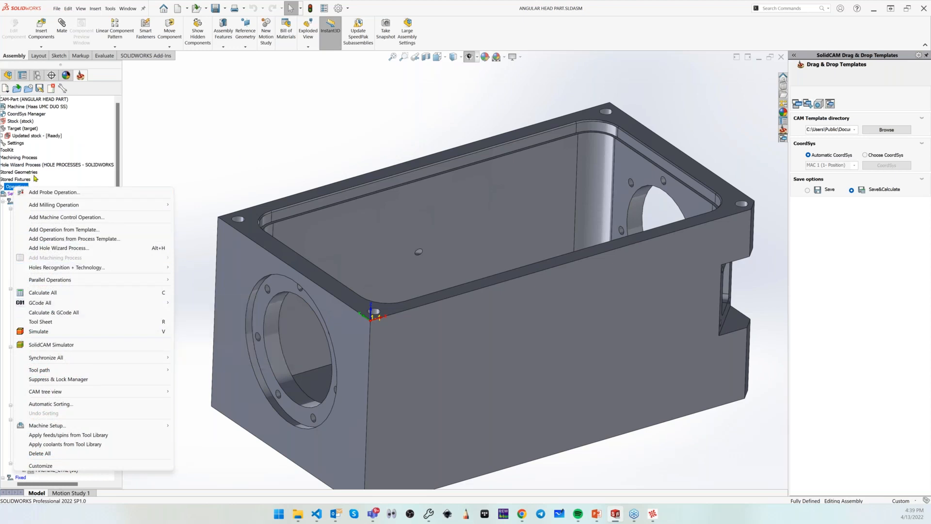
left_click(231, 154)
right_click(16, 195)
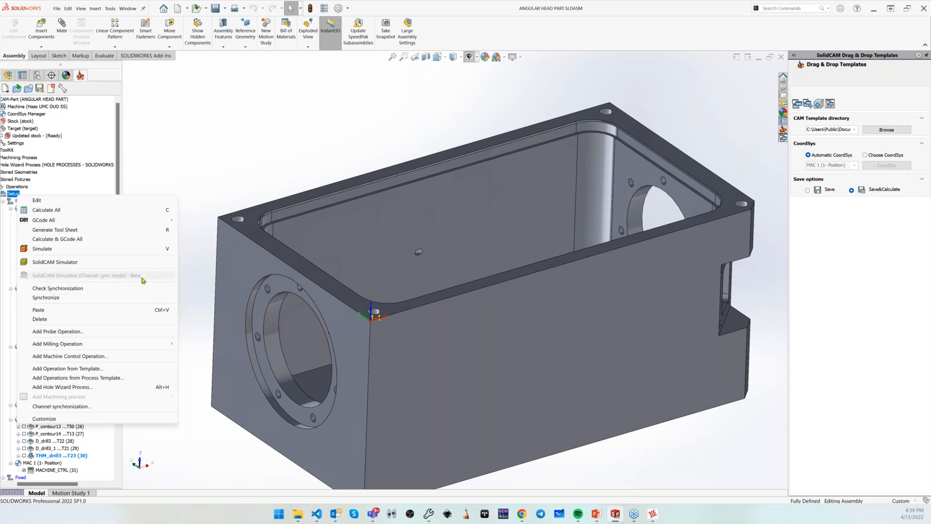
left_click(252, 144)
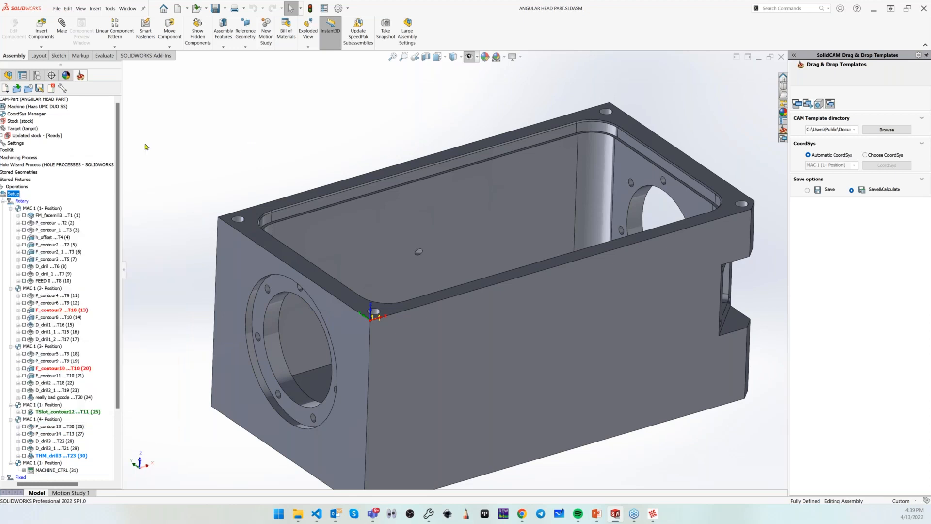
- Enable the SolidCam simulation and Multi Channel simulation beta options in the Miscellaneous section of SolidCAM Settings
left_click(110, 9)
mouse_move(128, 9)
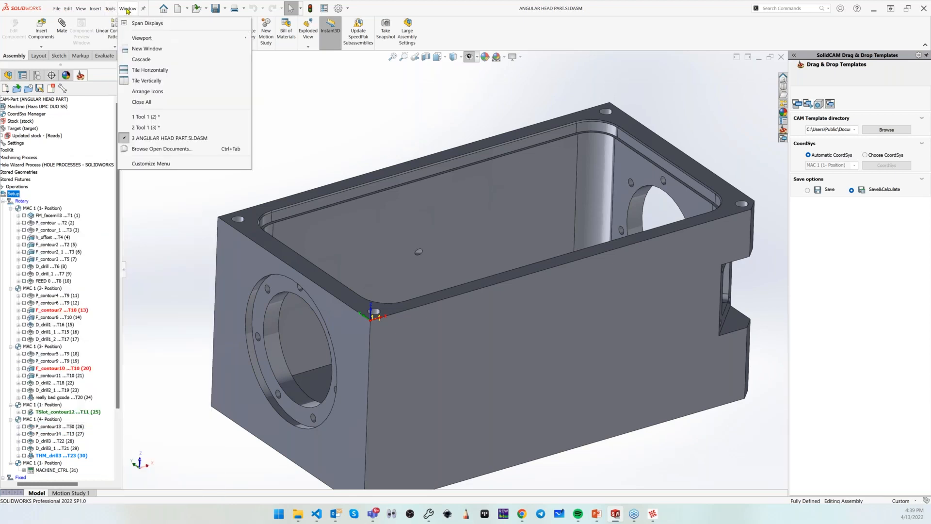
left_click(110, 9)
left_click(110, 9)
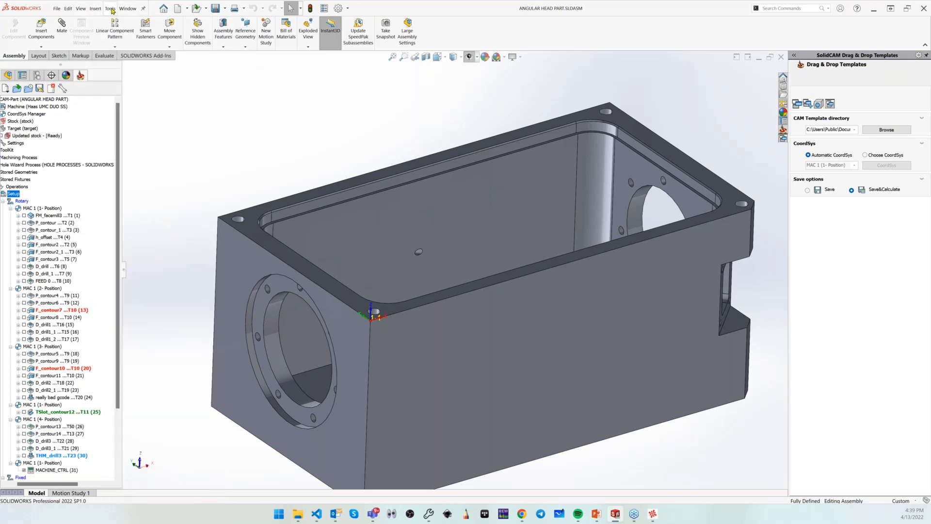
left_click(111, 10)
mouse_move(129, 52)
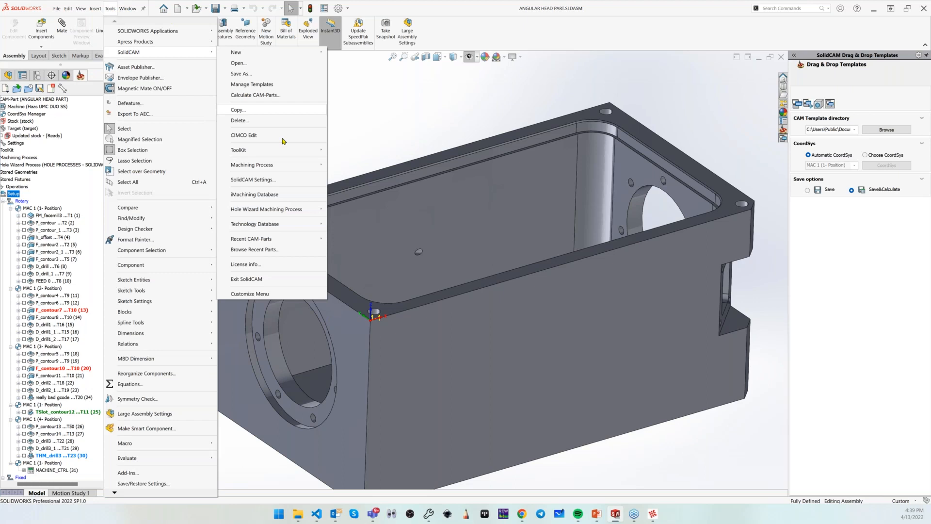
left_click(251, 181)
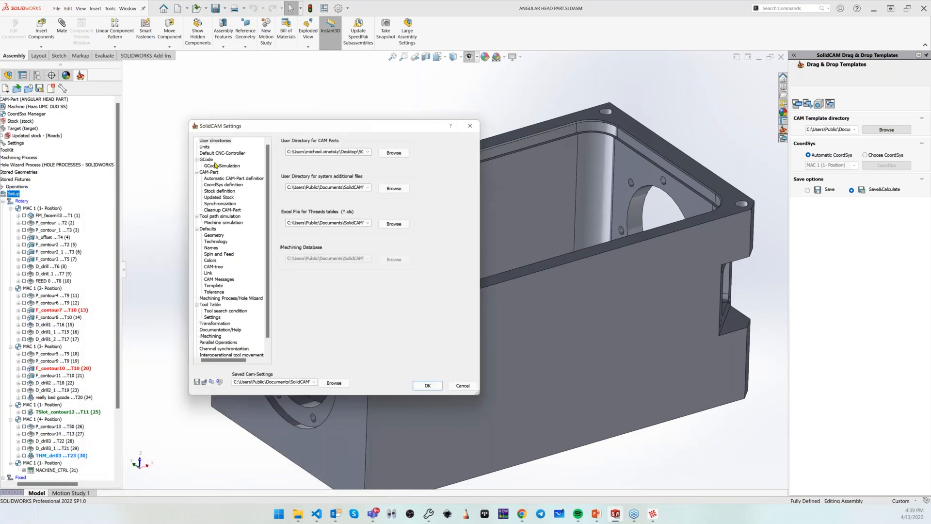
left_click(213, 348)
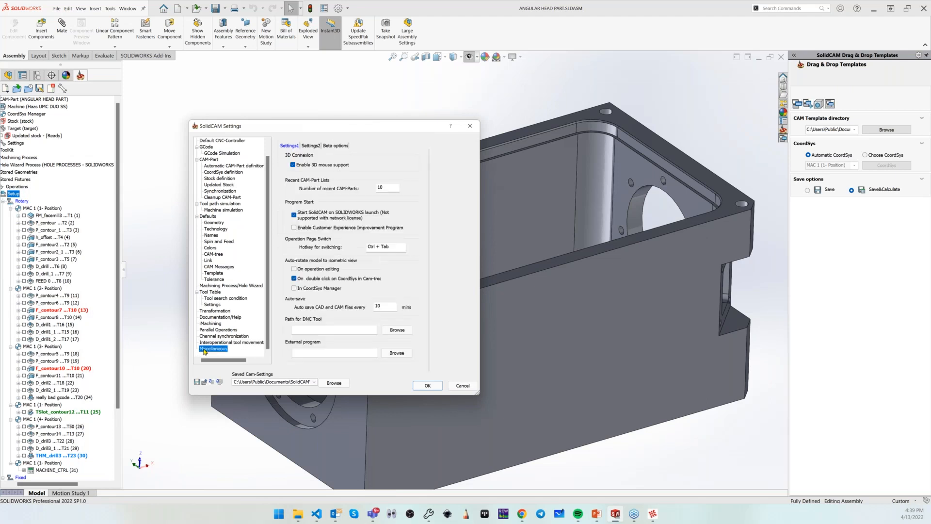
left_click(338, 147)
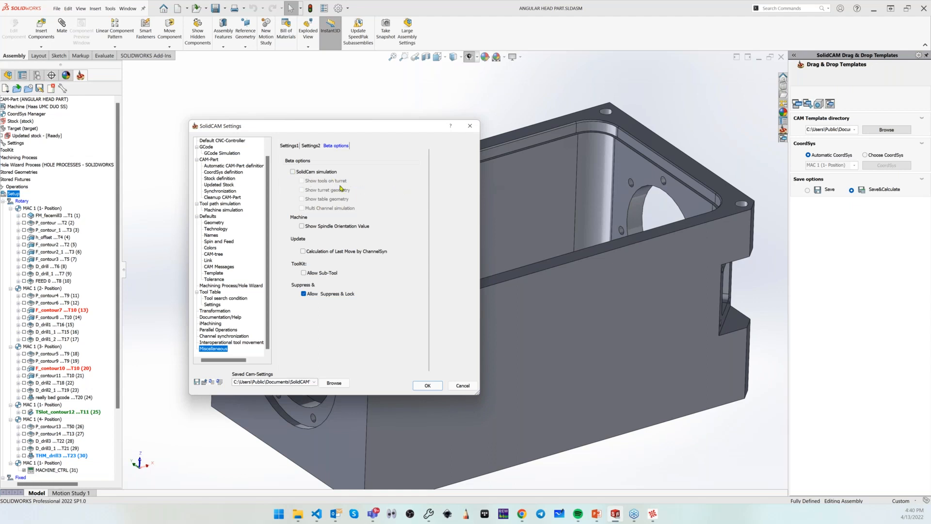
left_click(293, 172)
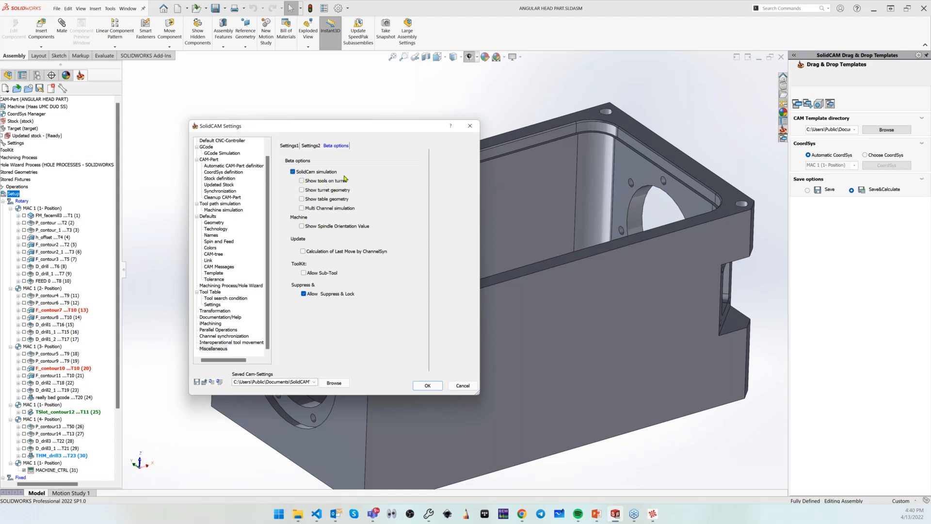
left_click(301, 208)
left_click(428, 386)
right_click(7, 192)
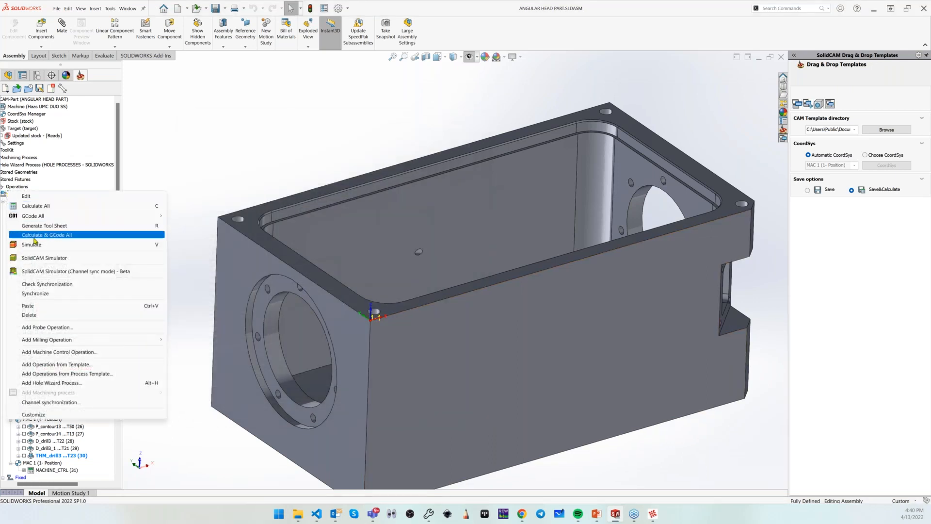
left_click(14, 273)
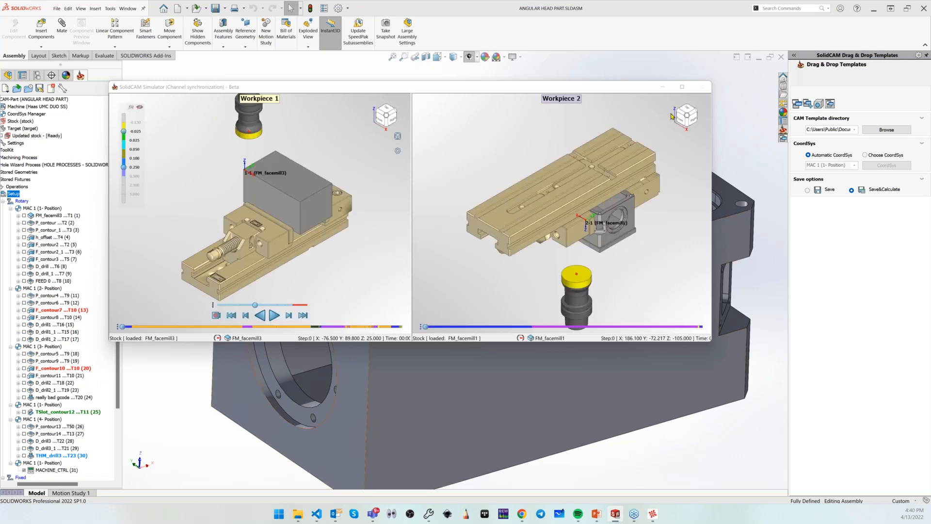
middle_click_drag(558, 254, 572, 187)
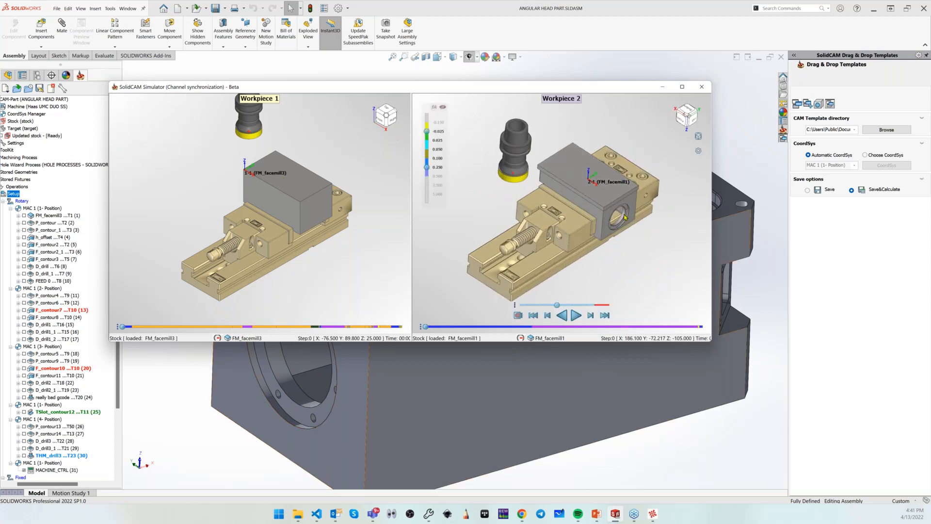
left_click(576, 317)
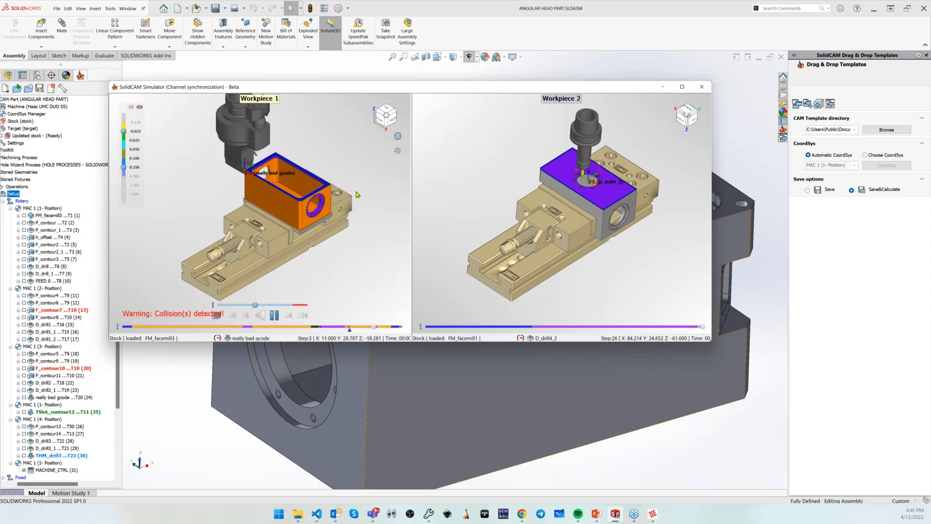
left_click(701, 87)
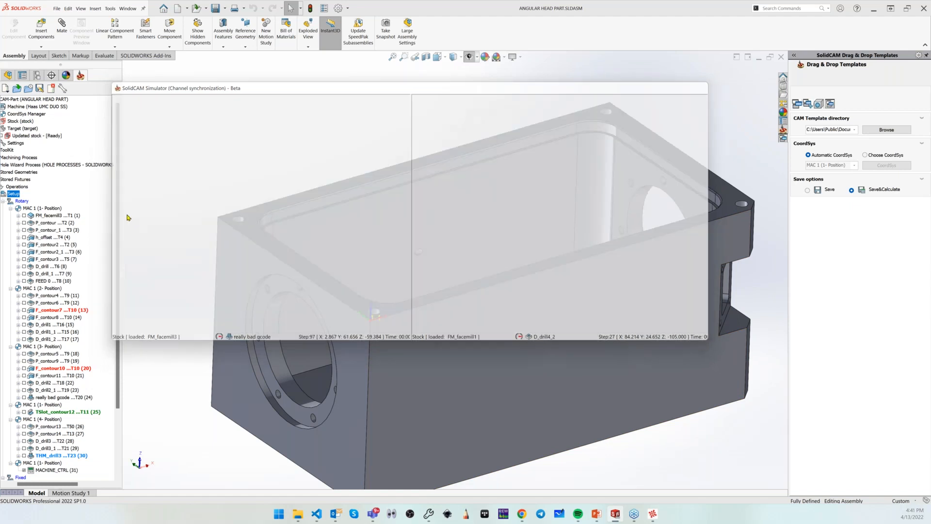
- Review the Setup's program order in Channel Synchronization, including its simulator option, and close the window
right_click(13, 193)
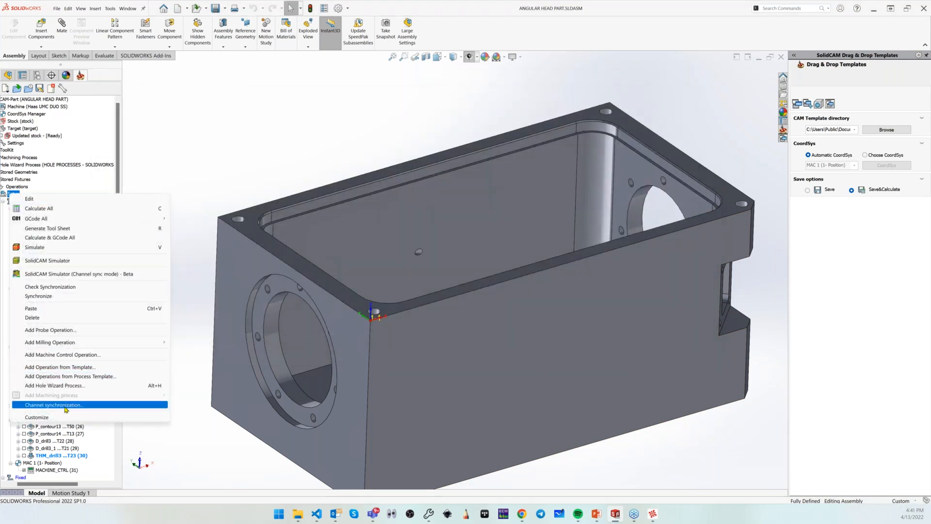
left_click(66, 406)
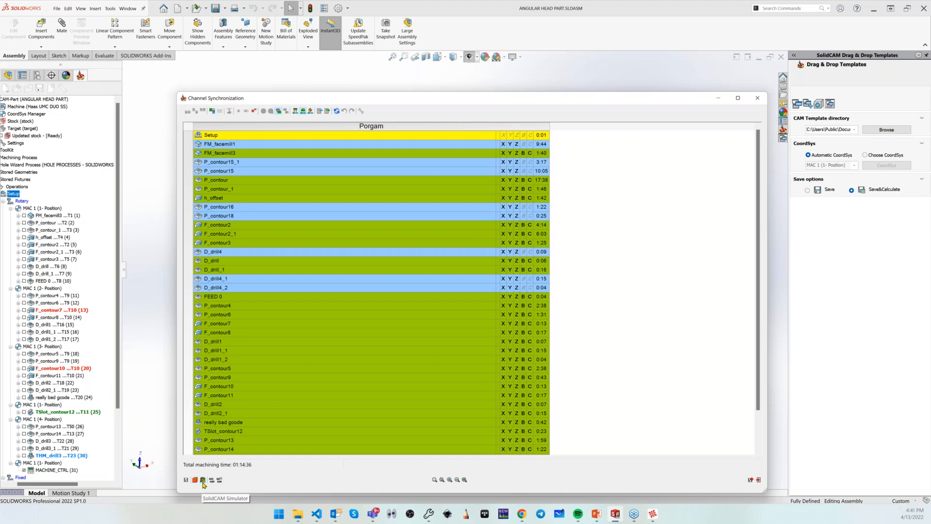
left_click(211, 135)
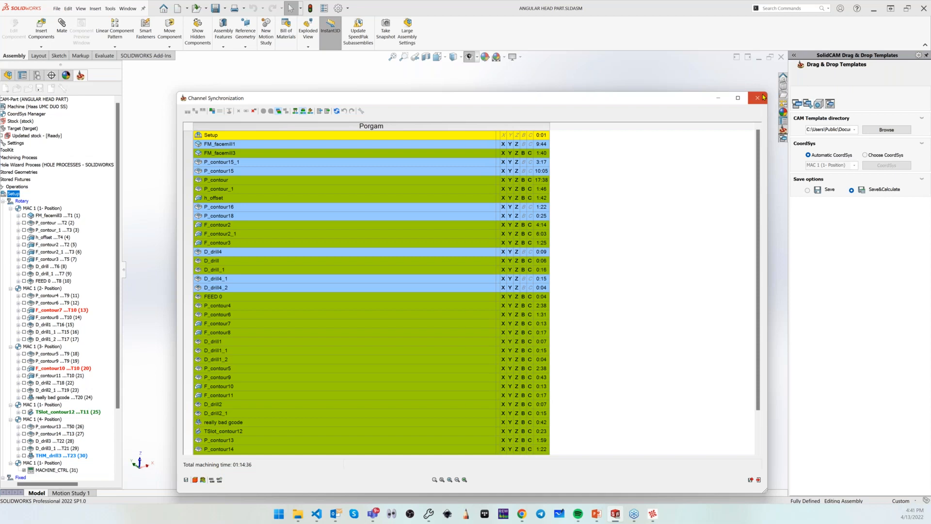
left_click(757, 98)
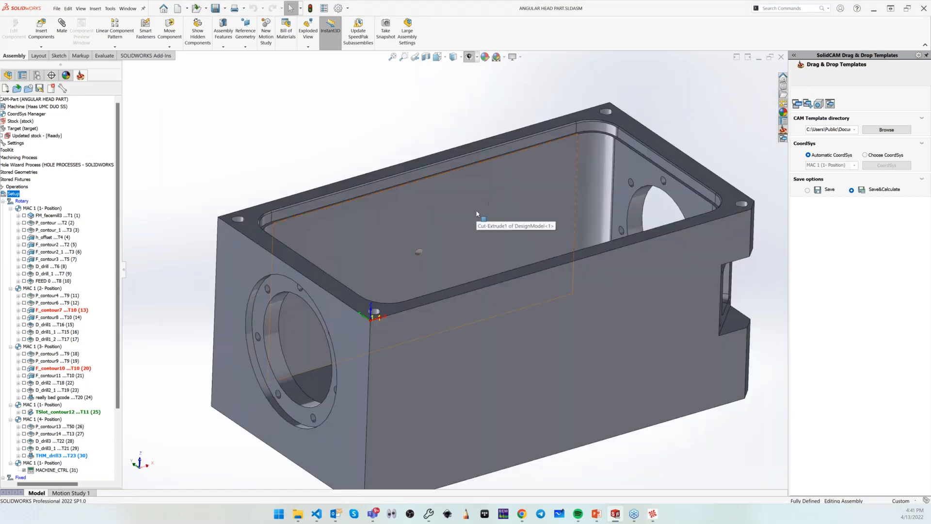
middle_click_drag(477, 212, 519, 238)
scroll(533, 225, "down", 5)
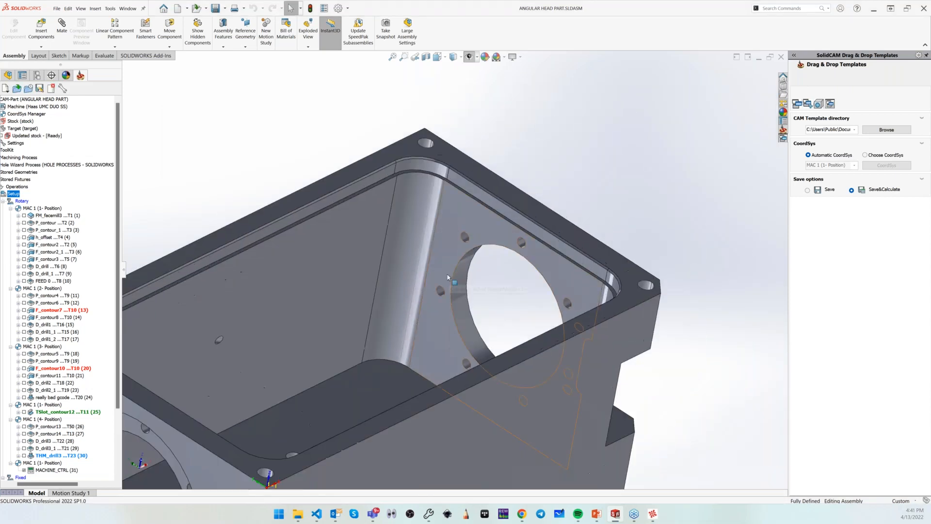
scroll(445, 279, "up", 3)
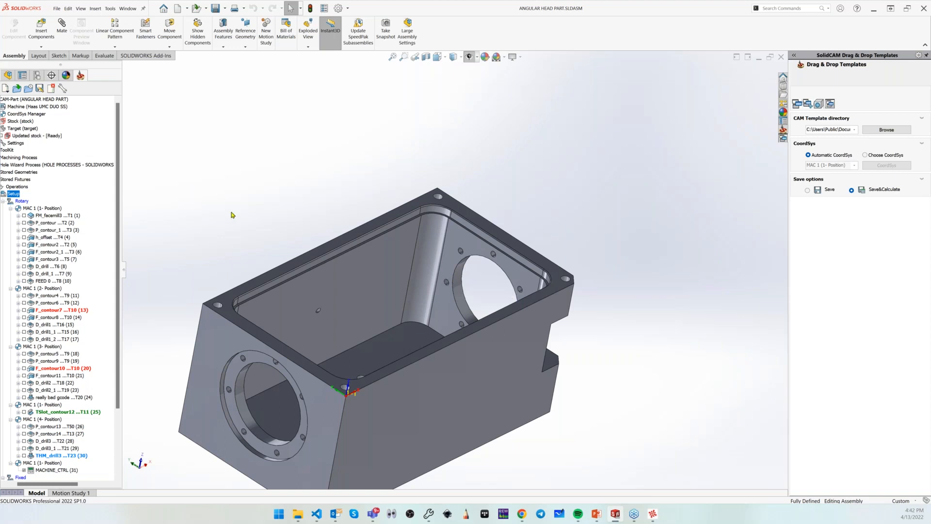
scroll(262, 226, "up", 4)
middle_click_drag(548, 367, 502, 362)
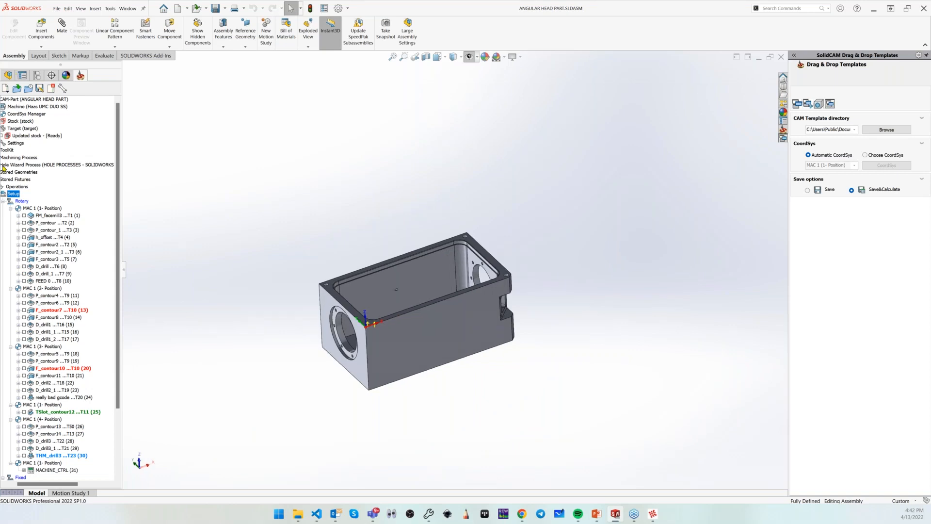
- Enable Show tools on turret, Show turret geometry and Show table geometry in the Miscellaneous beta options of SolidCAM Settings
left_click(111, 10)
mouse_move(138, 53)
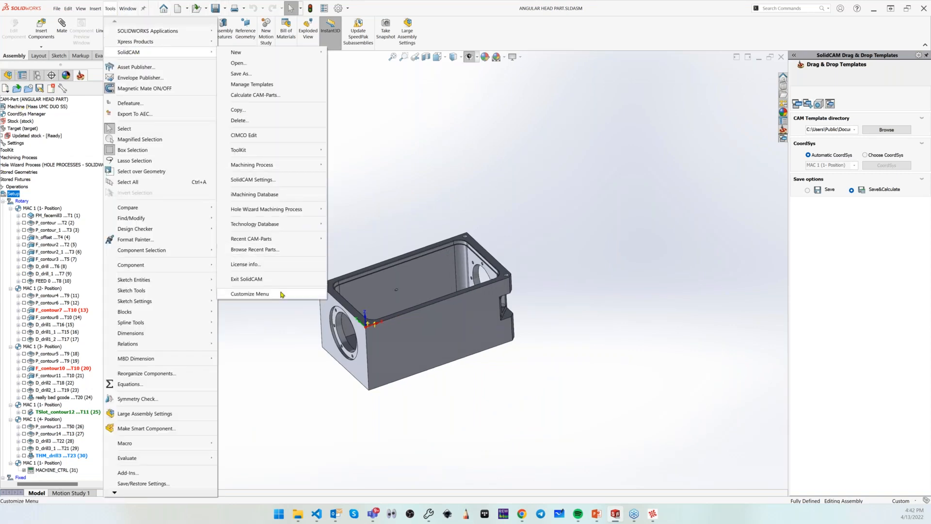
left_click(267, 180)
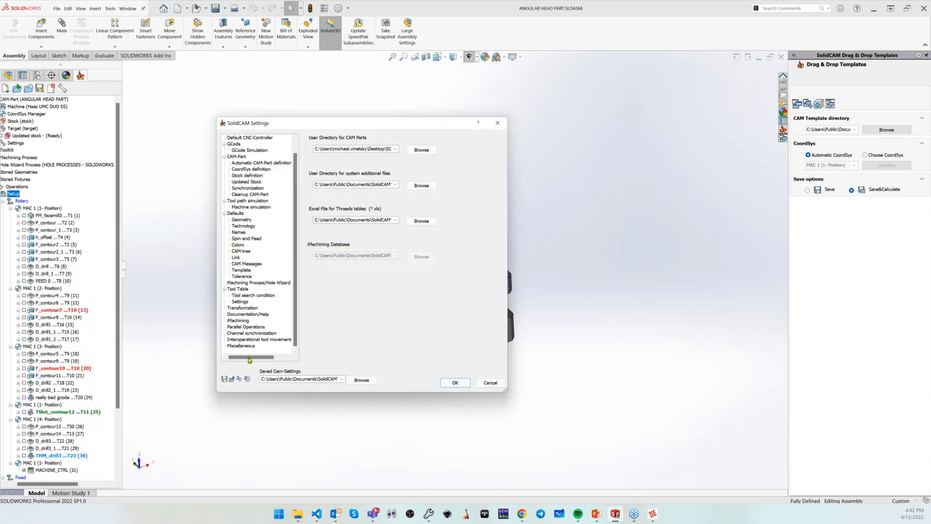
left_click(363, 143)
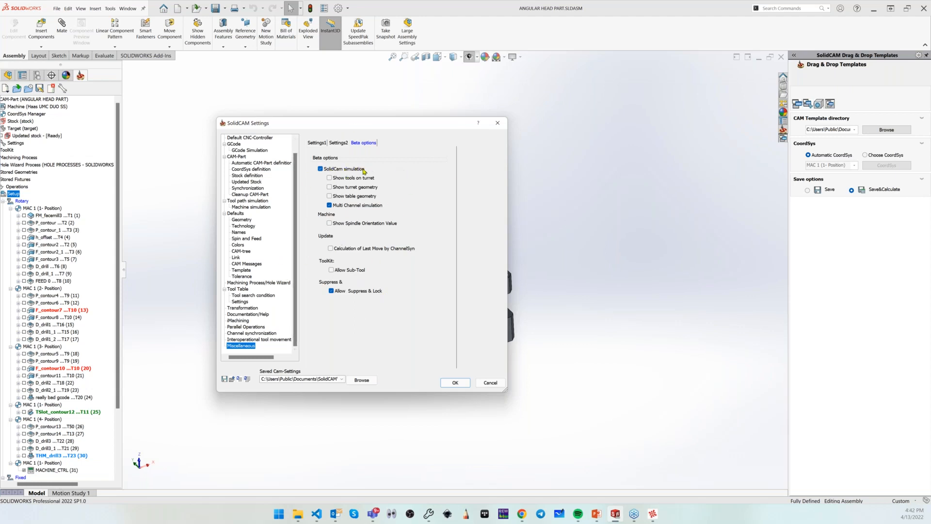
left_click(336, 196)
left_click(337, 187)
left_click(458, 383)
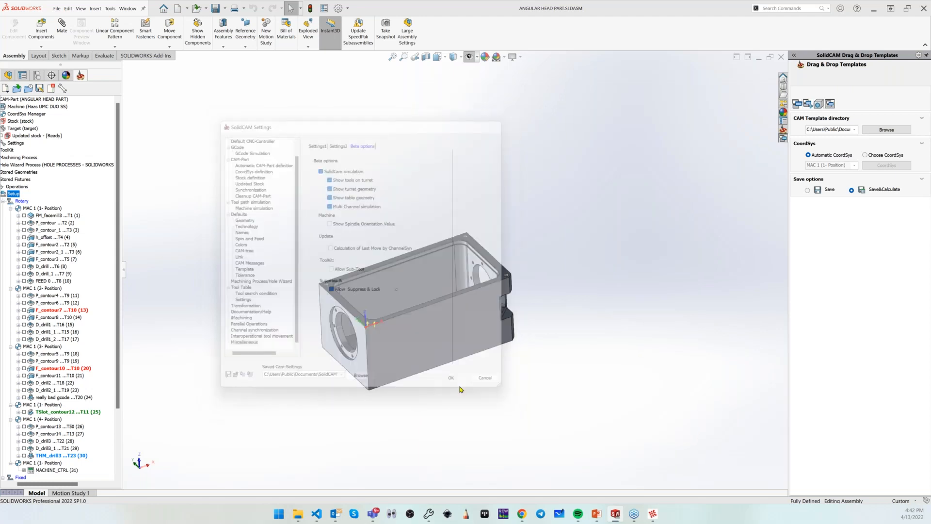
- Load the h_offset operation in the SolidCAM Simulator, examine the machine's spindle, table and clamped part from several angles, and close it
right_click(65, 237)
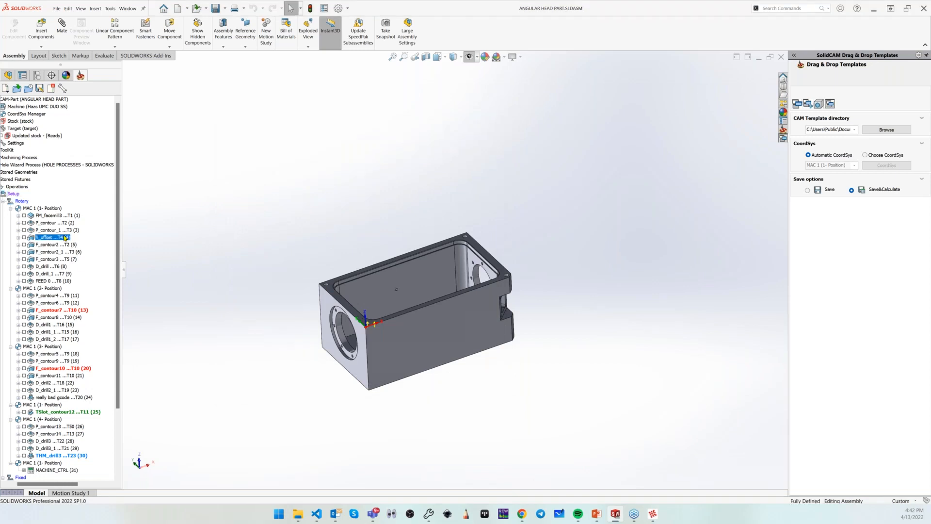
left_click(114, 222)
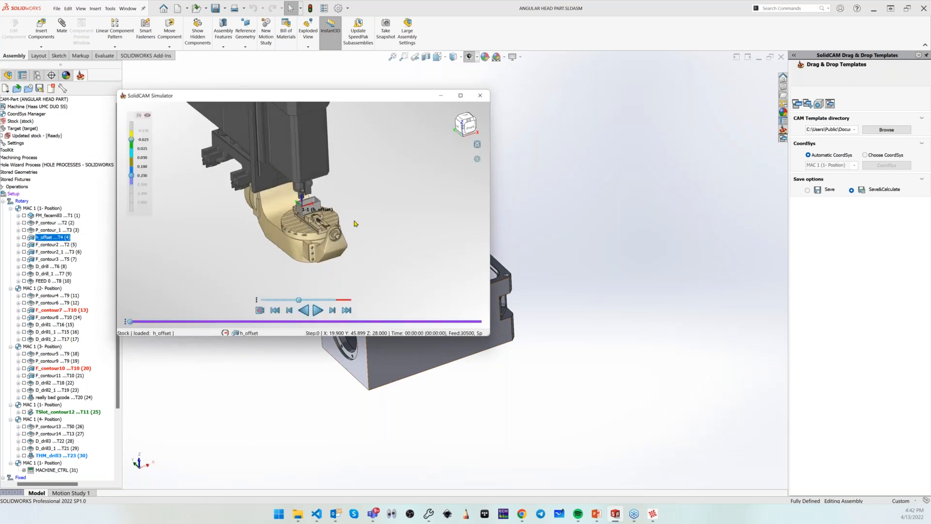
middle_click_drag(335, 211, 260, 146)
scroll(260, 146, "up", 3)
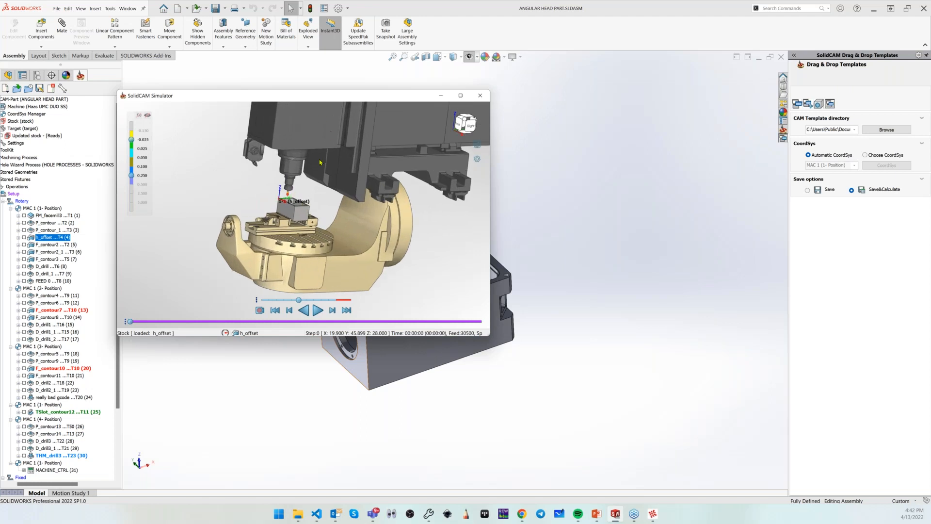
scroll(307, 180, "up", 3)
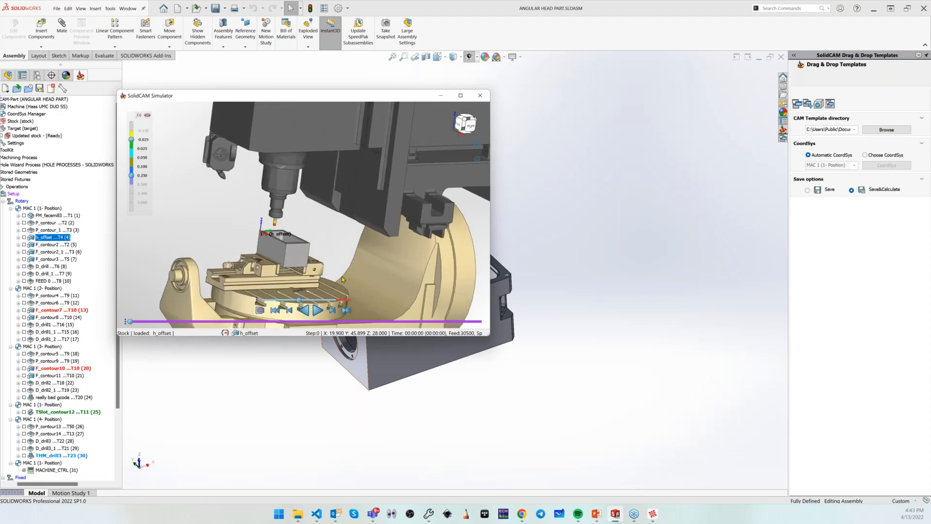
scroll(330, 284, "down", 4)
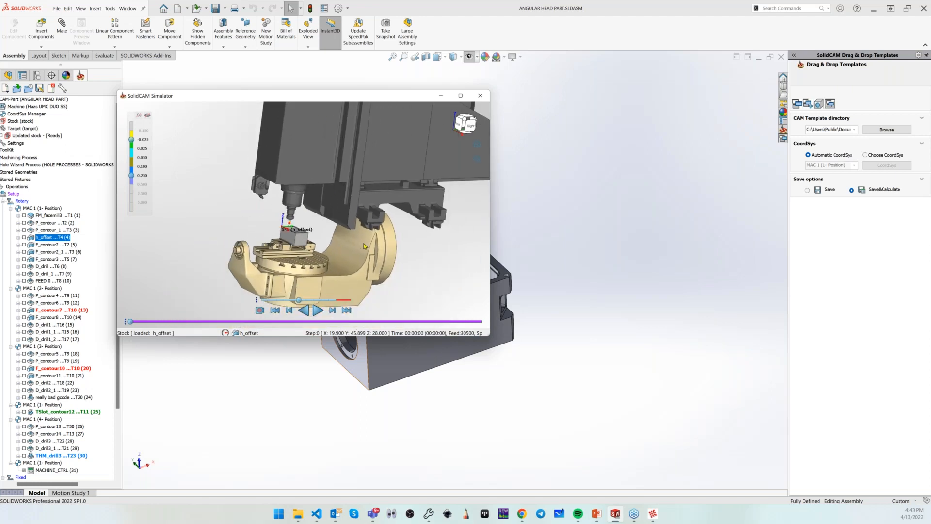
middle_click_drag(335, 245, 231, 238)
scroll(328, 244, "up", 3)
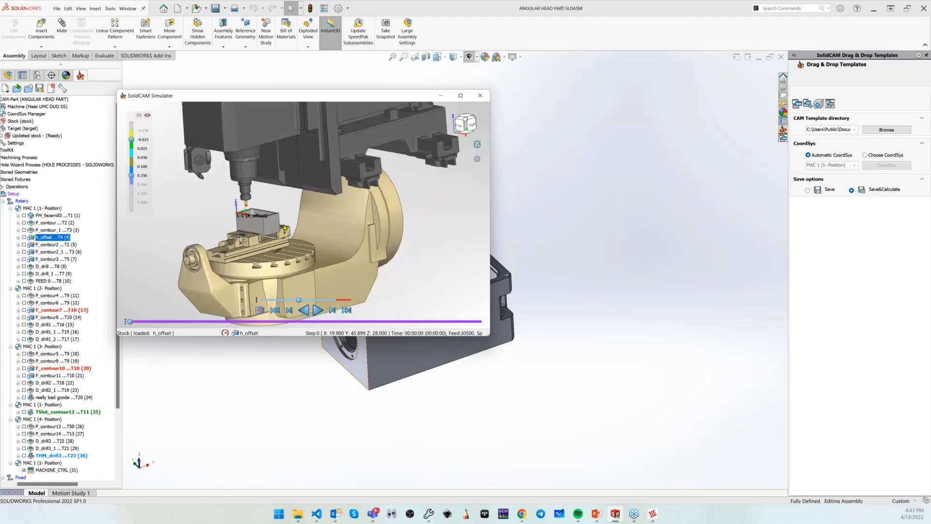
scroll(285, 228, "up", 3)
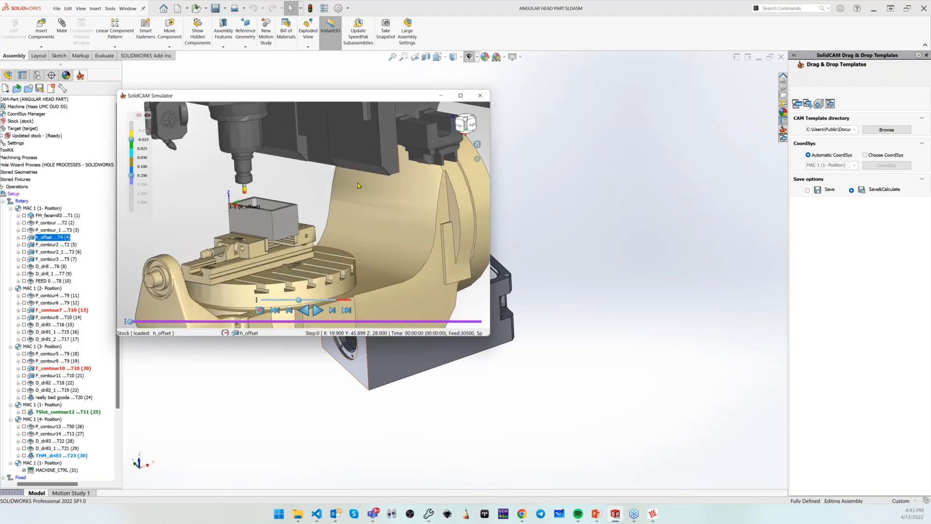
scroll(357, 185, "down", 3)
middle_click_drag(357, 184, 303, 214)
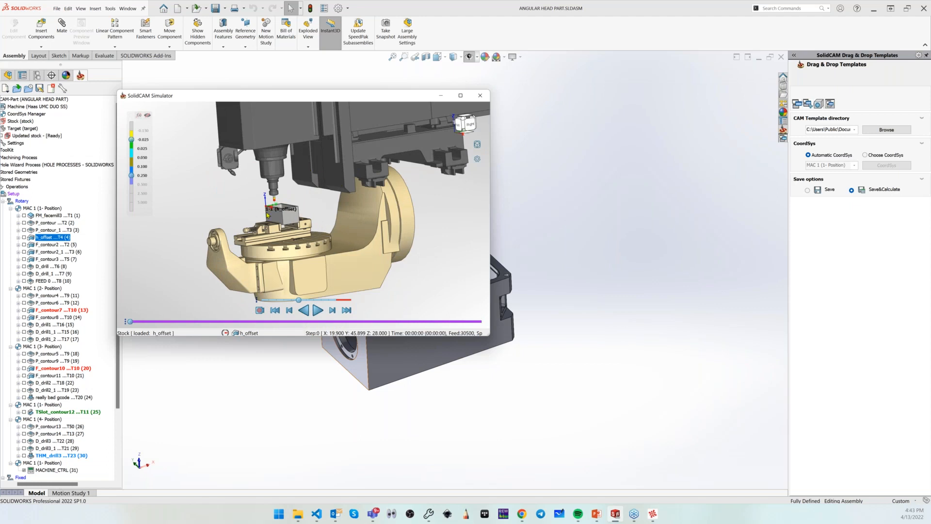
scroll(267, 215, "up", 4)
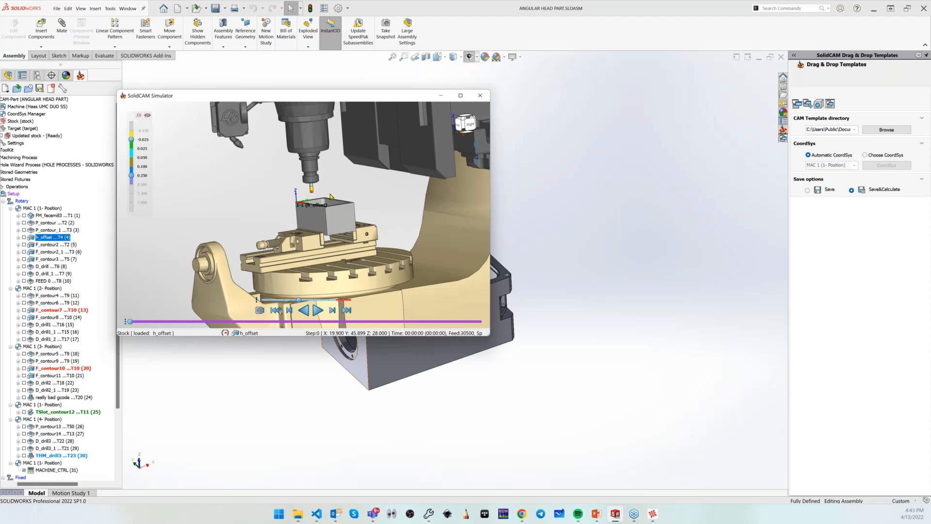
left_click(480, 95)
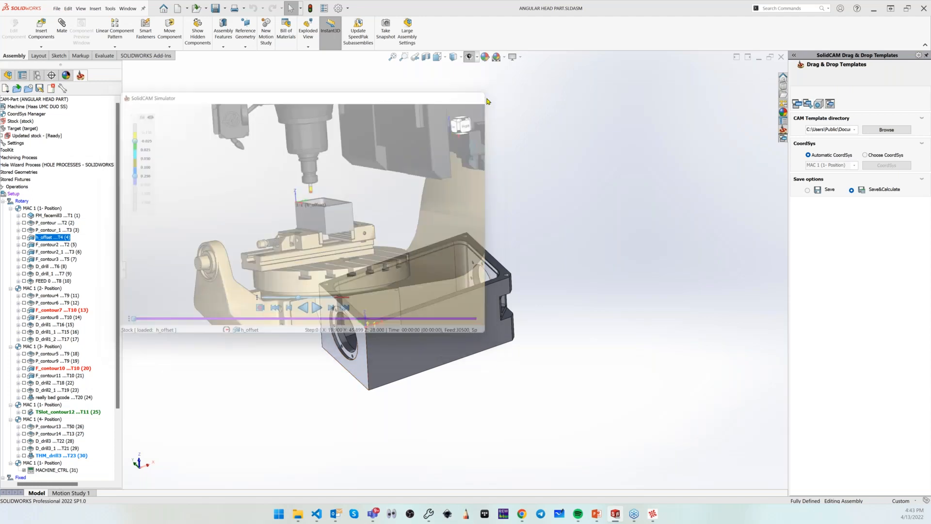
- Open the recent CAM-Part SPOOL 2.prz from the Haas DS-30Y NTT folder
left_click(111, 8)
mouse_move(134, 53)
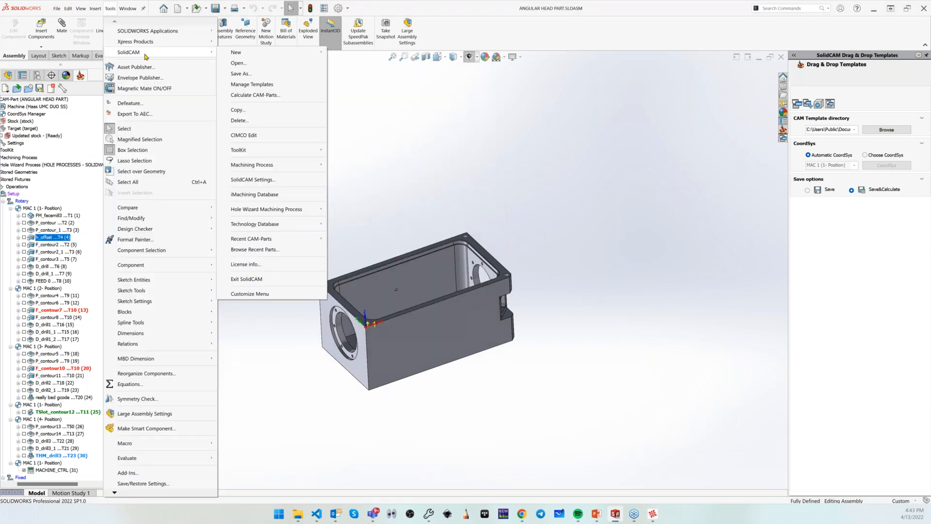
mouse_move(306, 239)
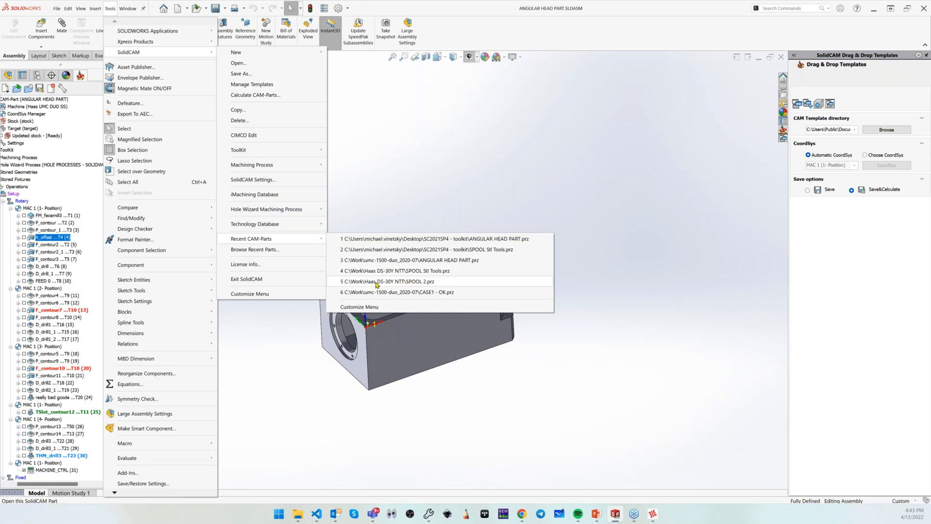
left_click(378, 282)
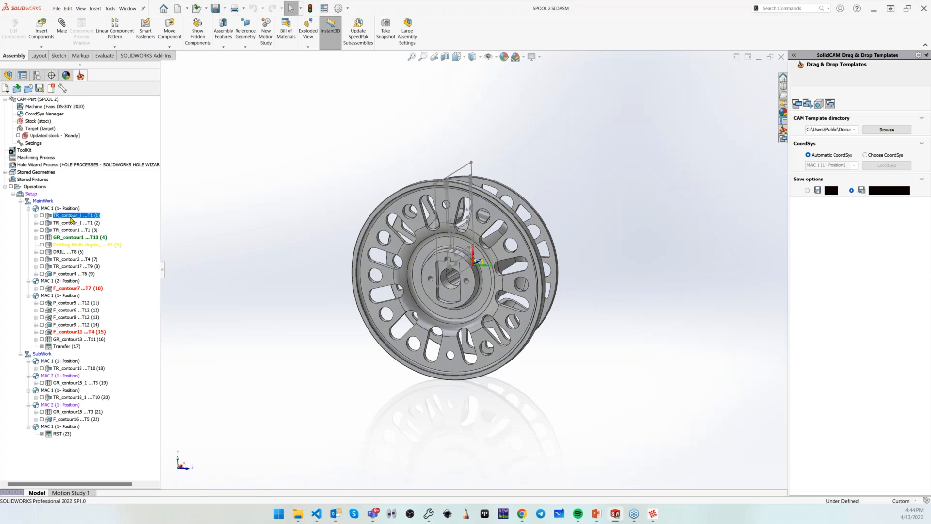
- Load the TR_contour_2 operation in the SolidCAM Simulator, examine the turret and its mounted tools, and close it
right_click(70, 217)
left_click(114, 236)
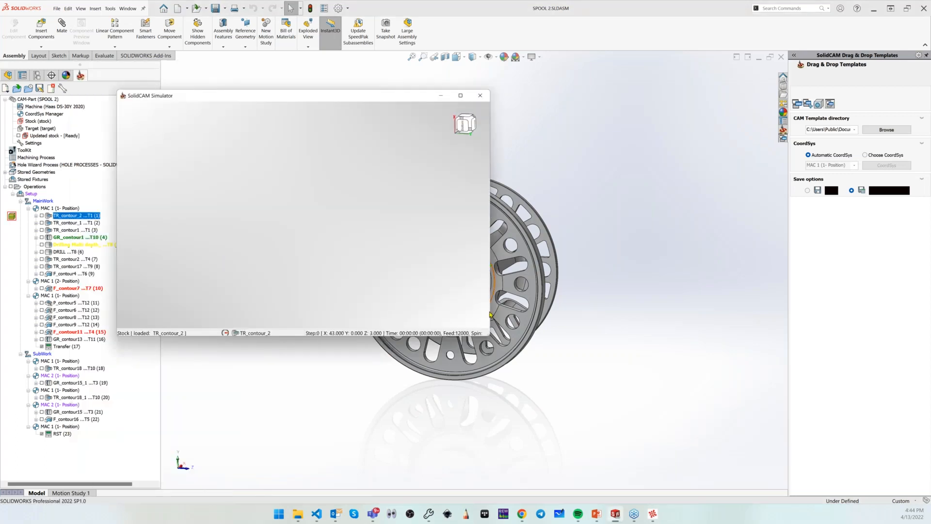
scroll(303, 218, "down", 3)
middle_click_drag(406, 206, 379, 200)
middle_click_drag(251, 249, 329, 259)
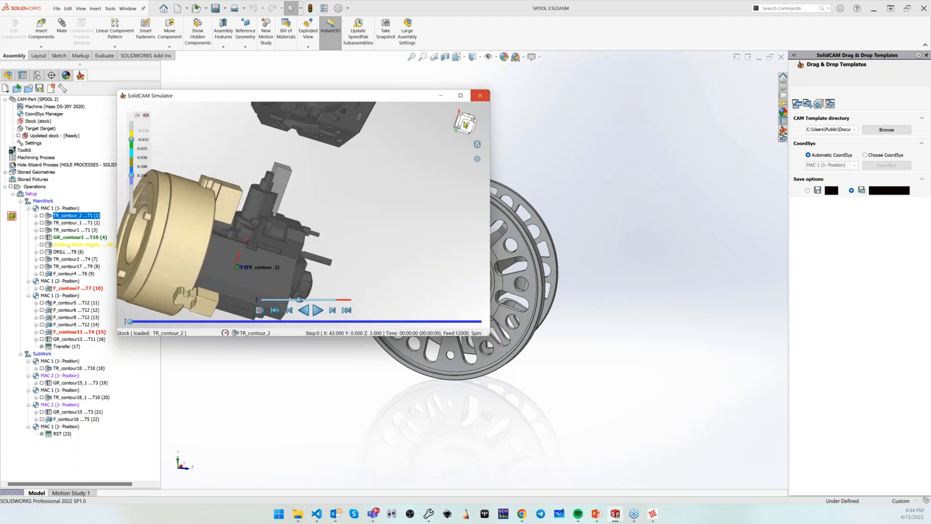
left_click(480, 96)
- Open the recent CAM-Part SPOOL Stl Tools.prz from the Haas DS-30Y NTT folder
left_click(111, 8)
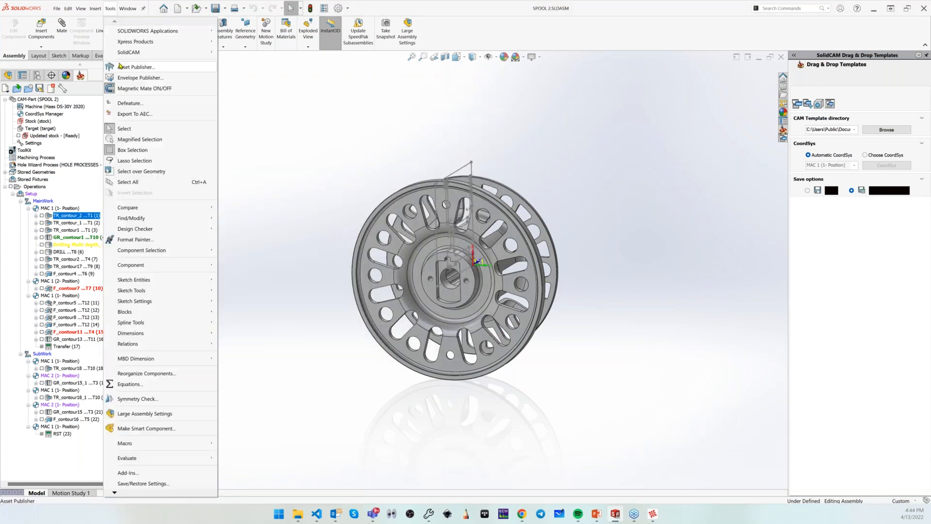
mouse_move(146, 52)
mouse_move(257, 240)
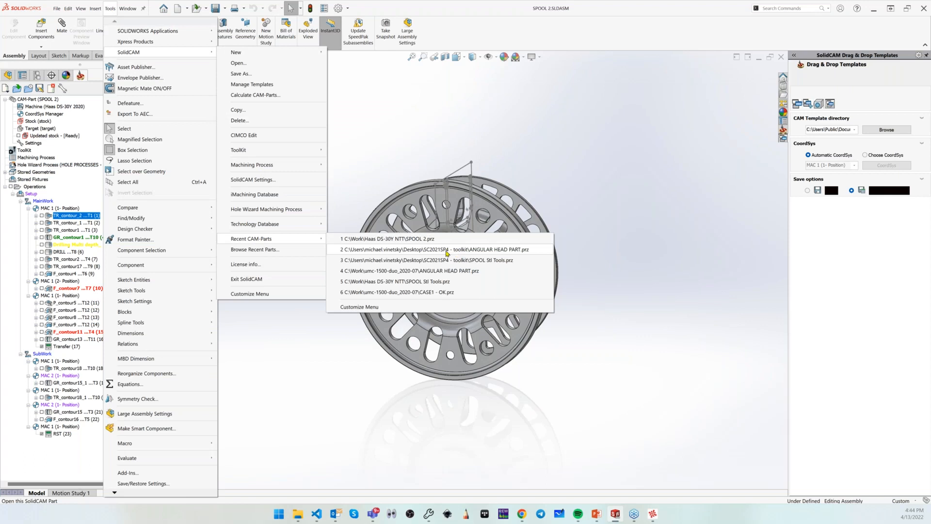
left_click(455, 283)
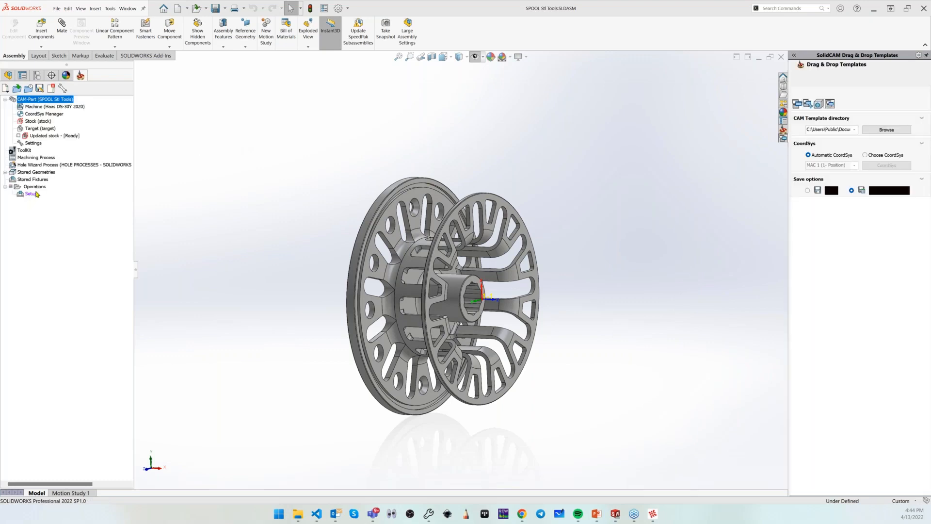
- Add a turning Drilling operation to the Setup
right_click(36, 194)
mouse_move(108, 355)
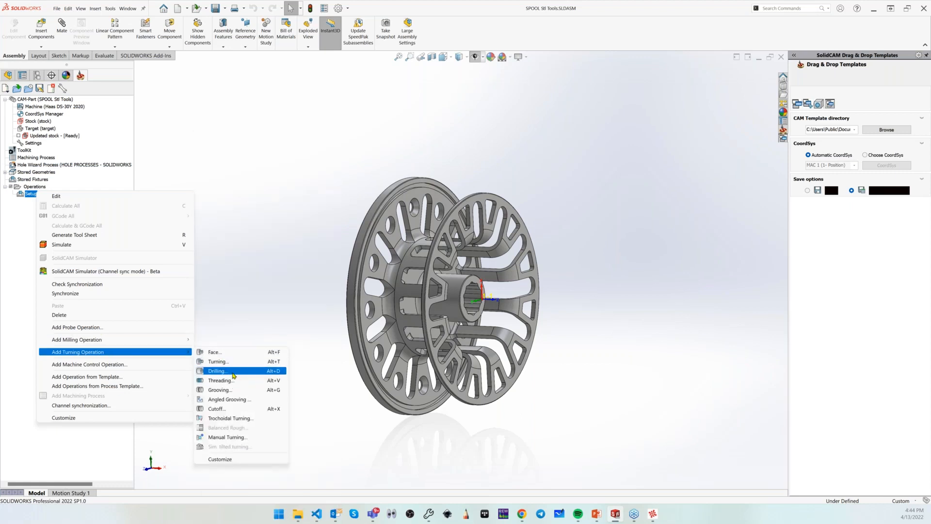
left_click(232, 372)
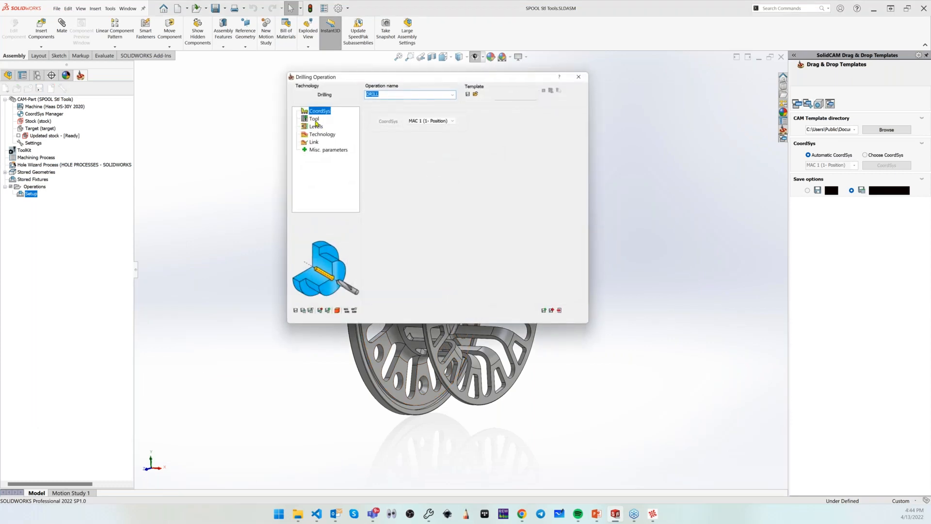
- Assign the Cutting Point of the 28 mm END MILL in Station_5 as the drilling operation's tool and inspect its preview
left_click(427, 243)
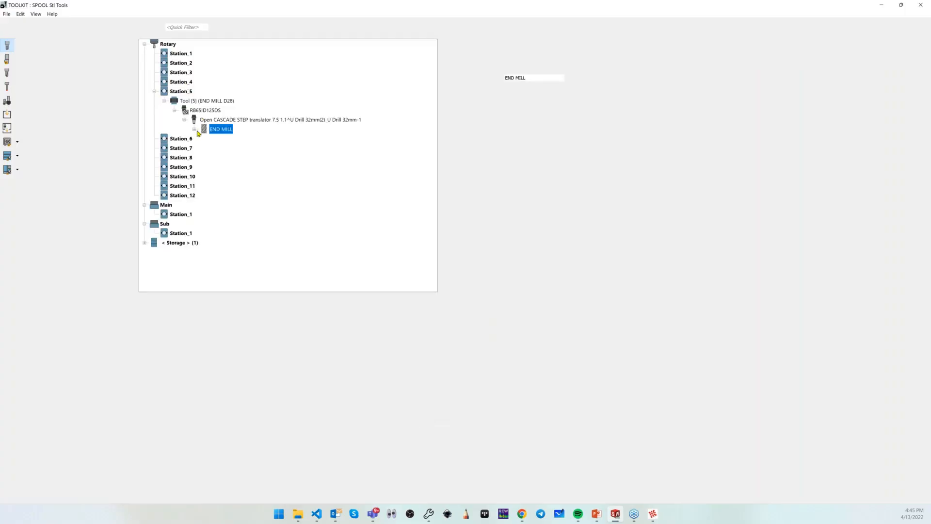
left_click(195, 130)
left_click(222, 139)
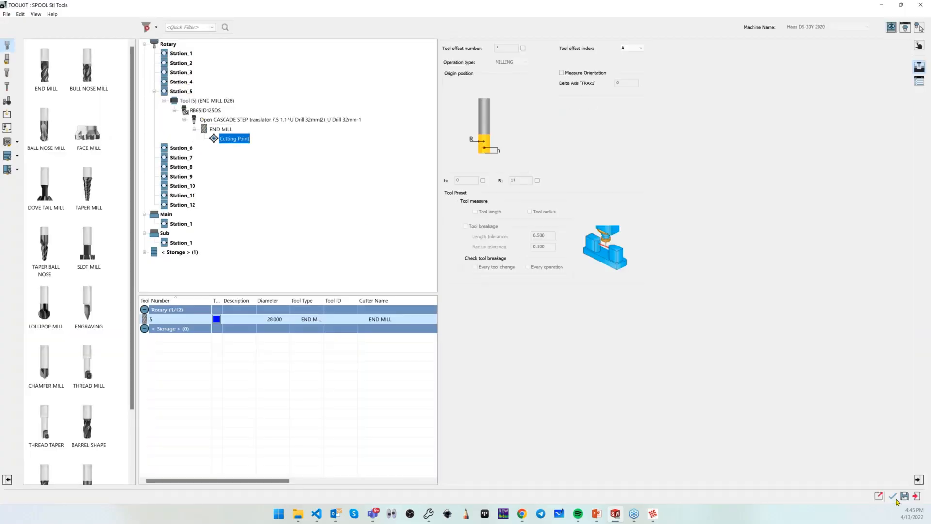
left_click(896, 499)
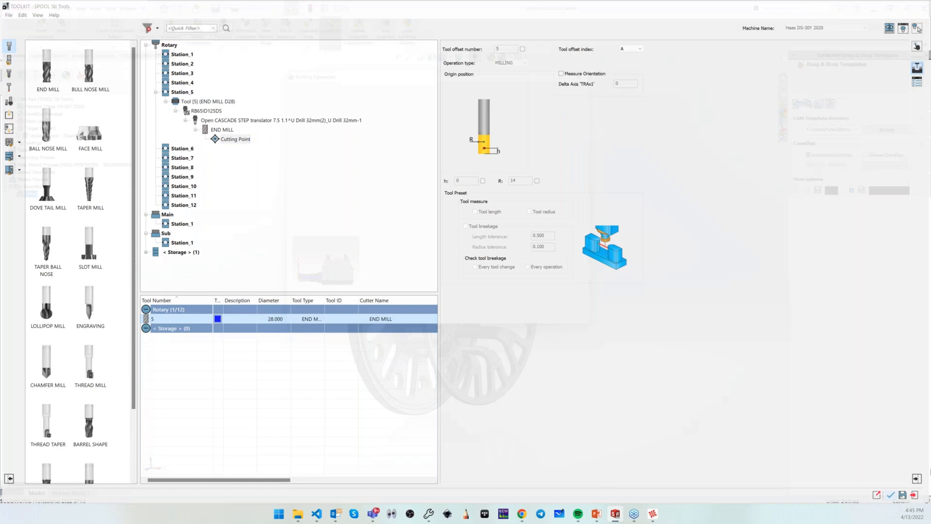
scroll(331, 290, "up", 2)
scroll(333, 289, "down", 5)
scroll(334, 266, "up", 2)
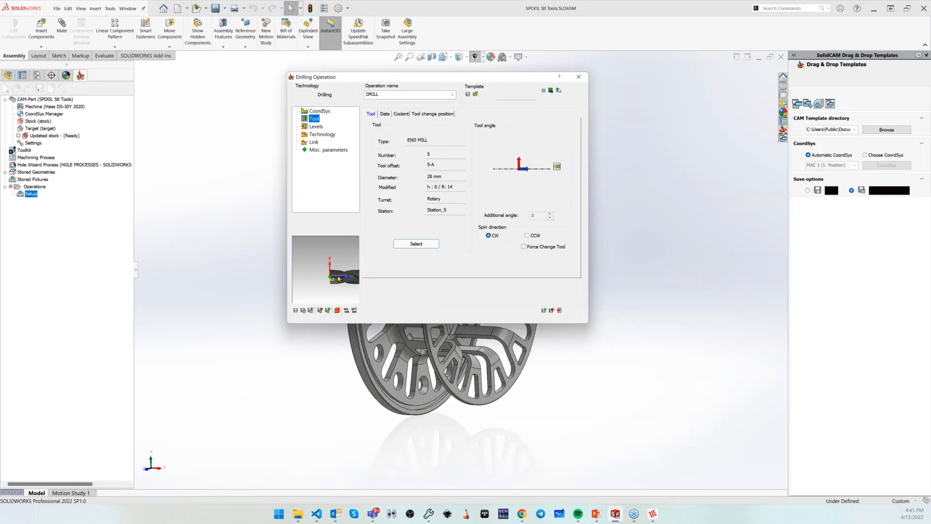
- Set the drilling operation's drill end position to -10, then save, calculate and close the operation
left_click(318, 126)
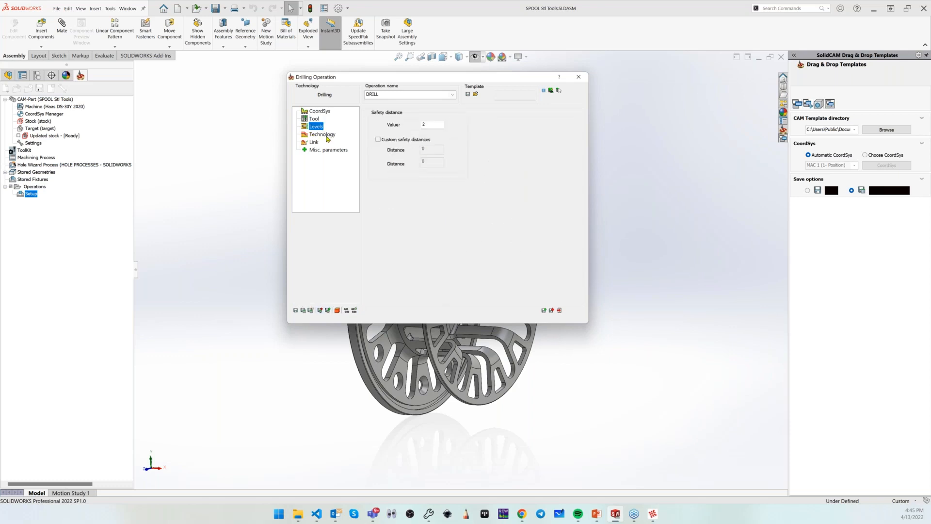
left_click(323, 134)
left_click(401, 147)
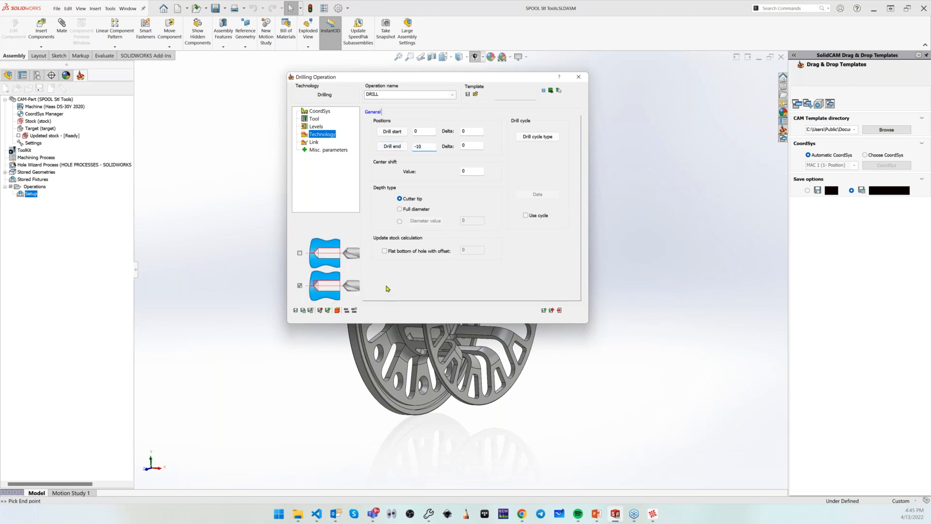
left_click(331, 311)
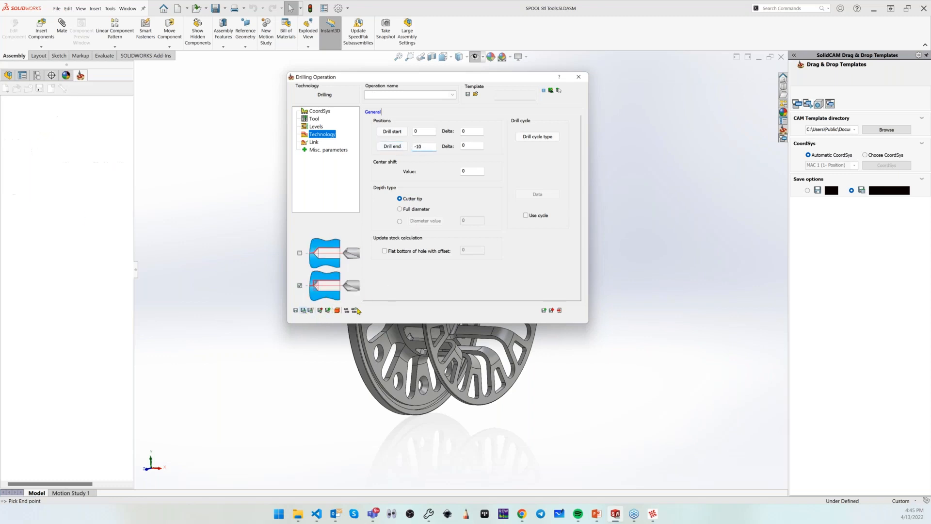
left_click(558, 310)
- Load the DRILL operation in the SolidCAM Simulator, examine the turret, mounted tool and chuck from several angles, and close the simulator
right_click(72, 216)
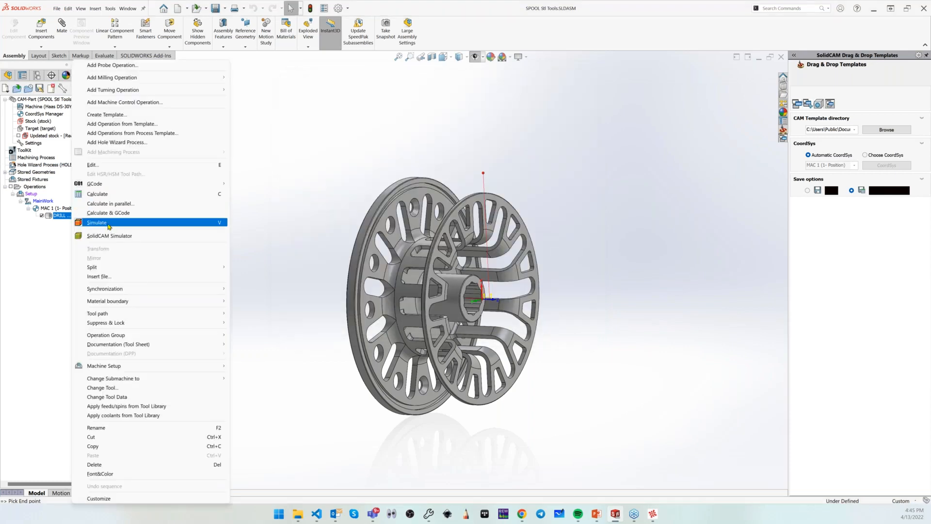
left_click(120, 237)
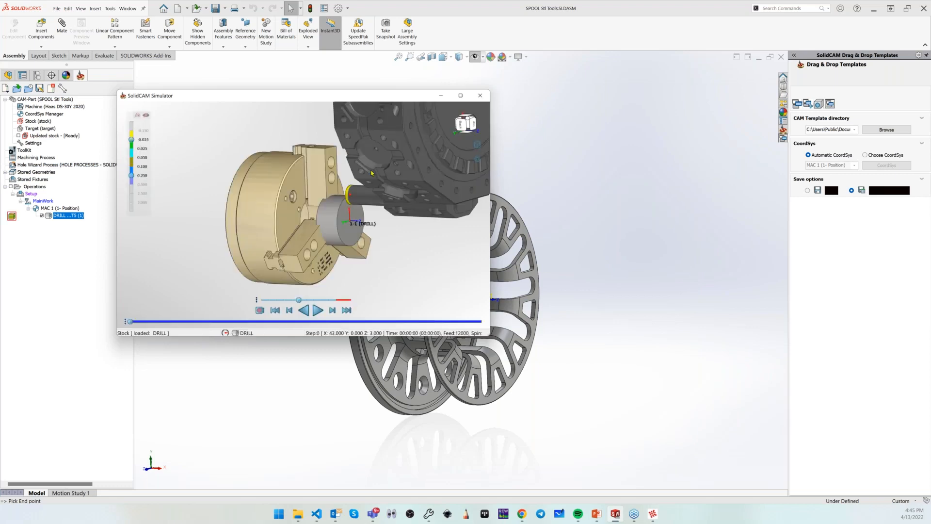
scroll(357, 208, "up", 5)
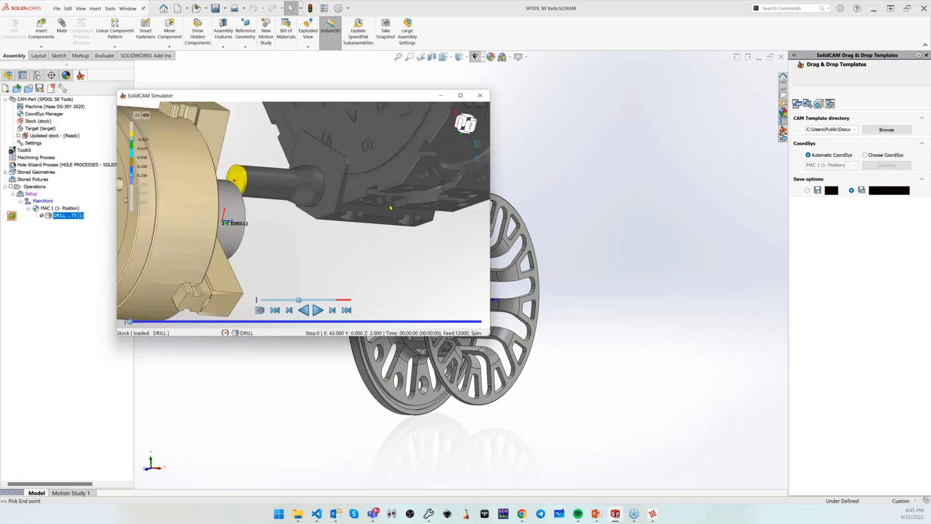
left_click_drag(335, 184, 206, 166)
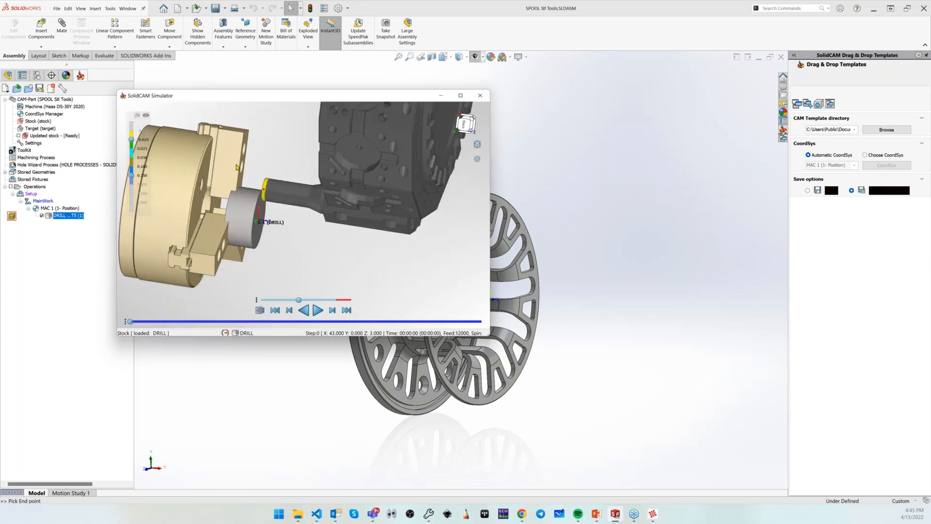
scroll(237, 167, "up", 4)
scroll(340, 235, "down", 5)
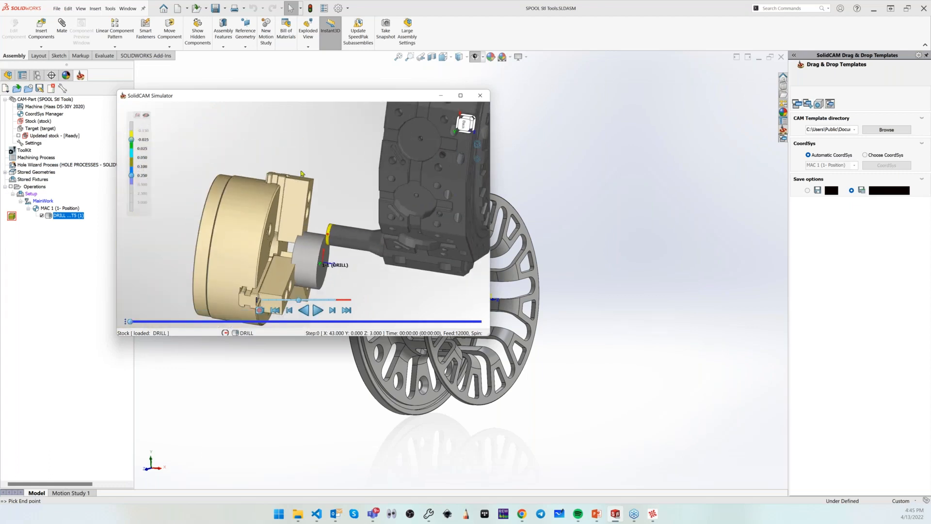
left_click_drag(290, 257, 392, 260)
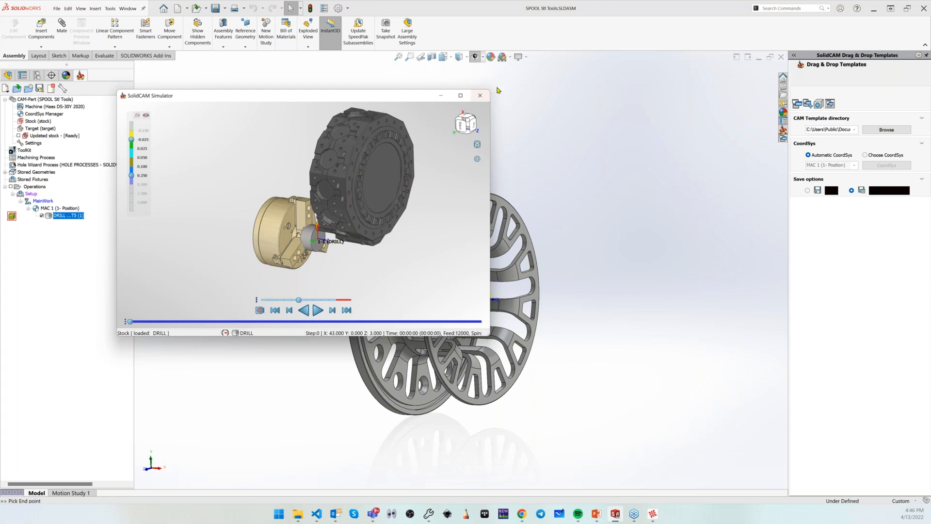
left_click(479, 97)
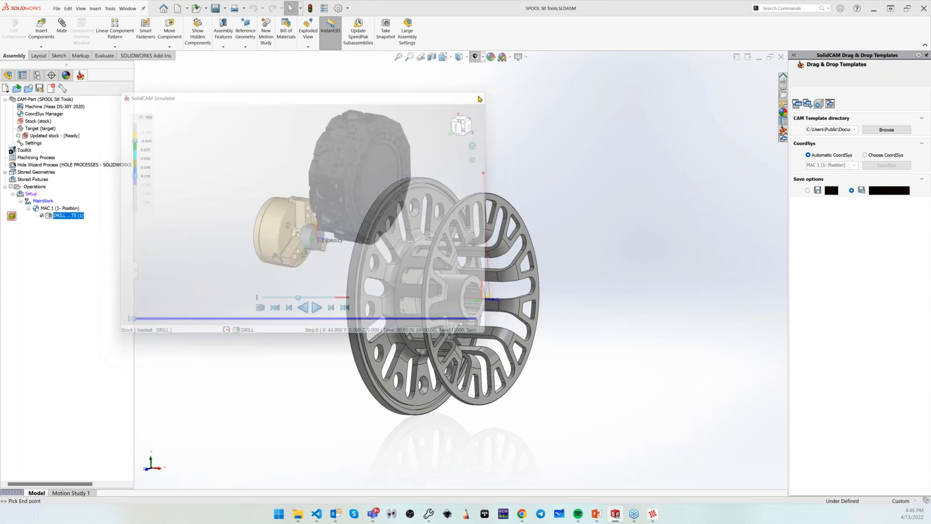
- Open the tool assemblies library SC 2021 SP4.tls for editing in ToolKit
left_click(110, 9)
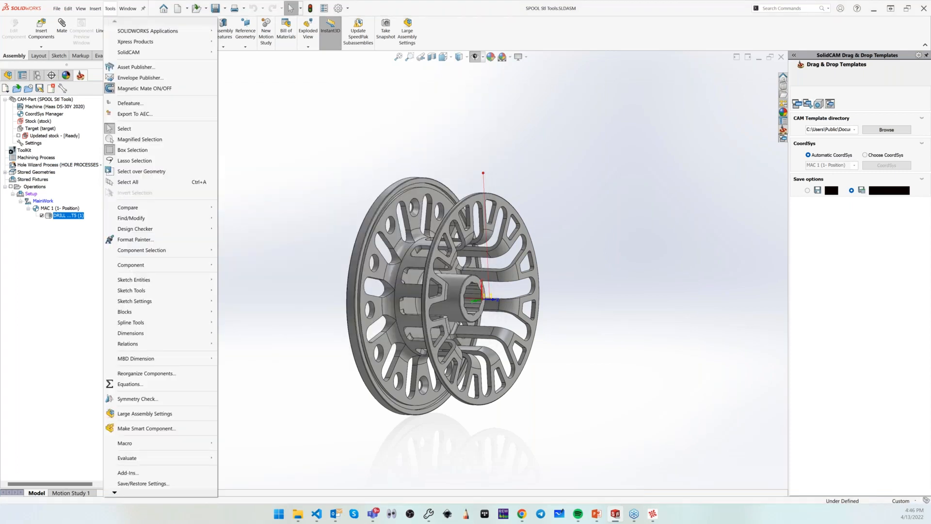
left_click(110, 8)
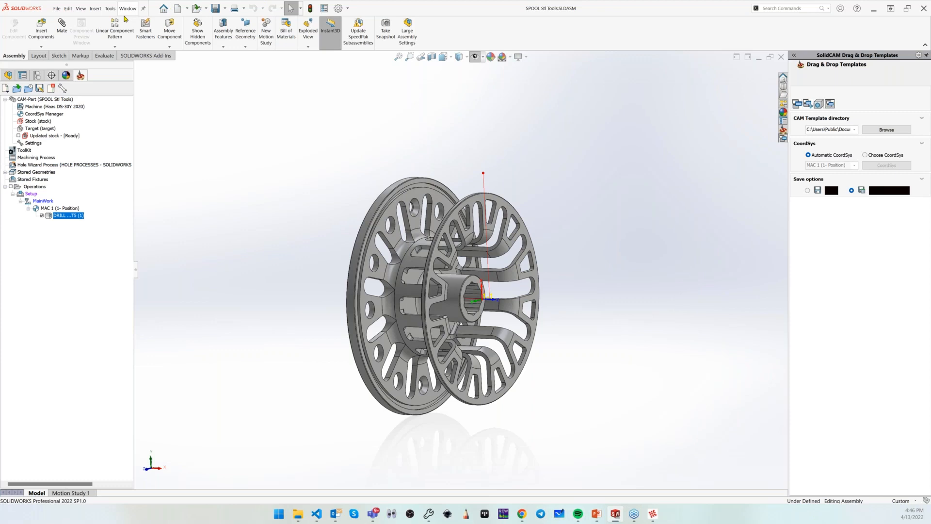
left_click(107, 9)
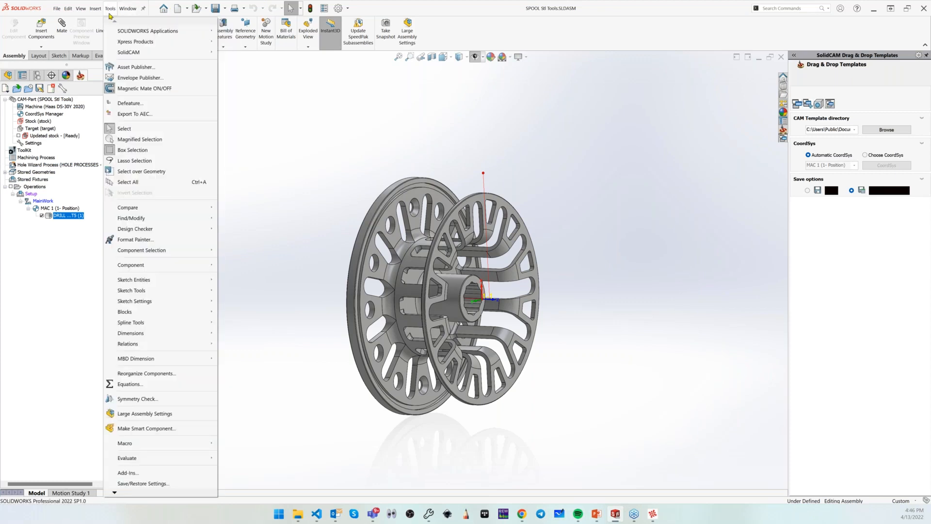
mouse_move(124, 55)
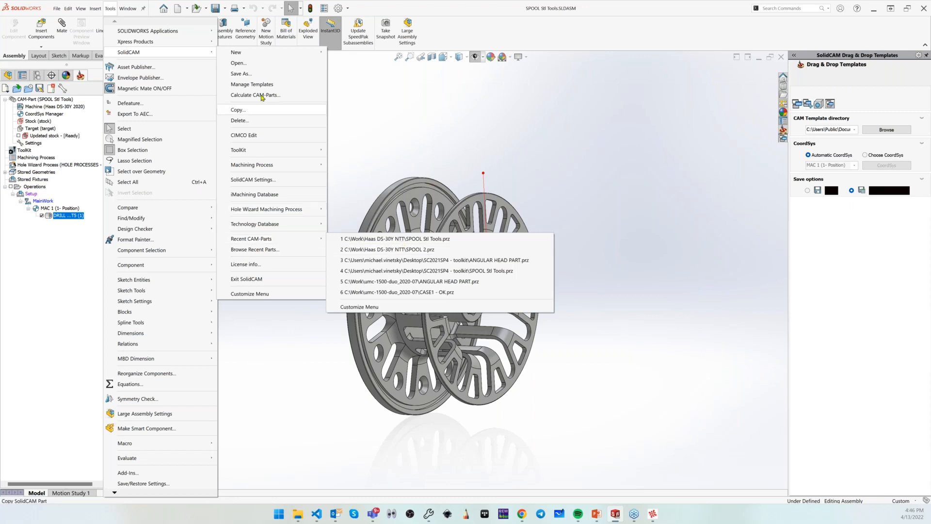
mouse_move(272, 150)
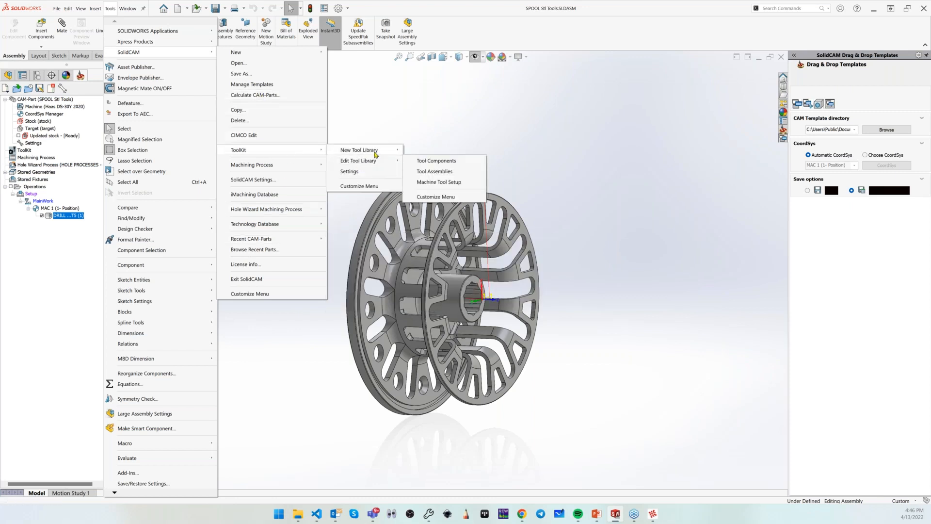
mouse_move(368, 161)
left_click(445, 173)
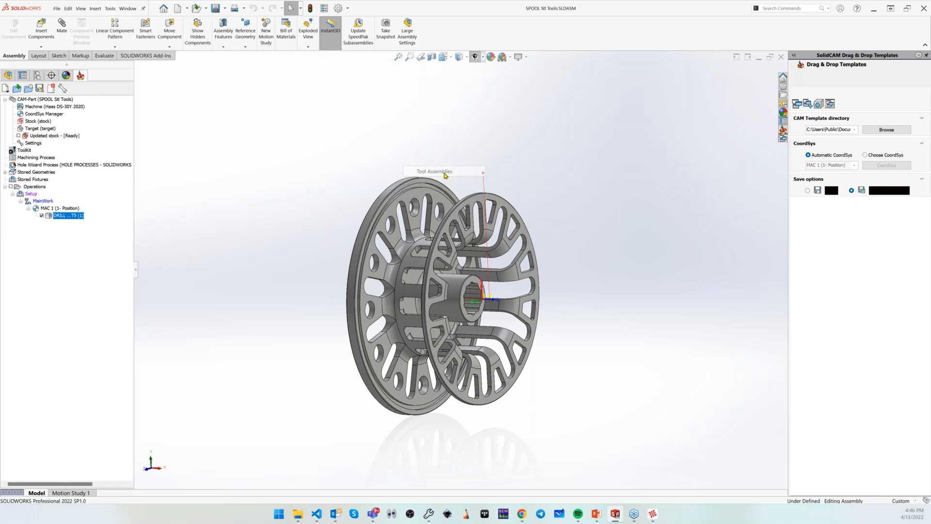
scroll(484, 319, "down", 20)
scroll(484, 319, "down", 5)
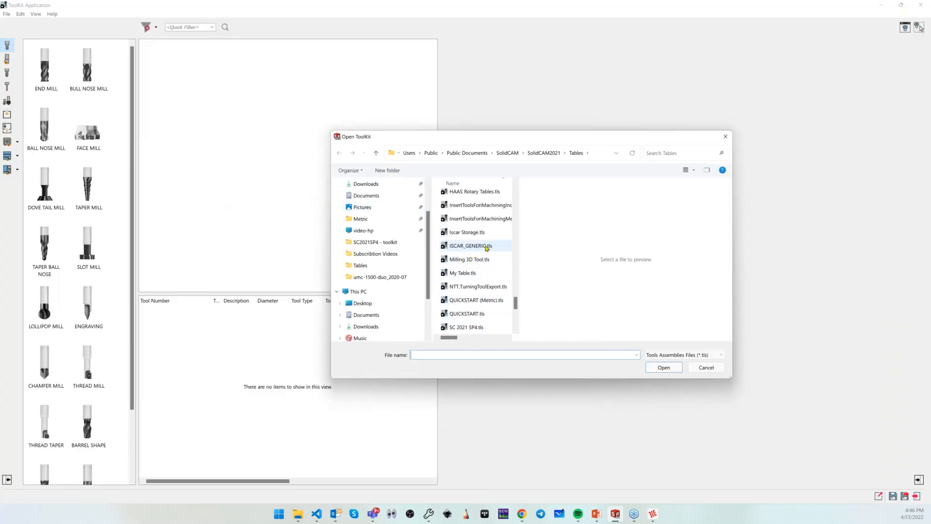
scroll(489, 253, "down", 4)
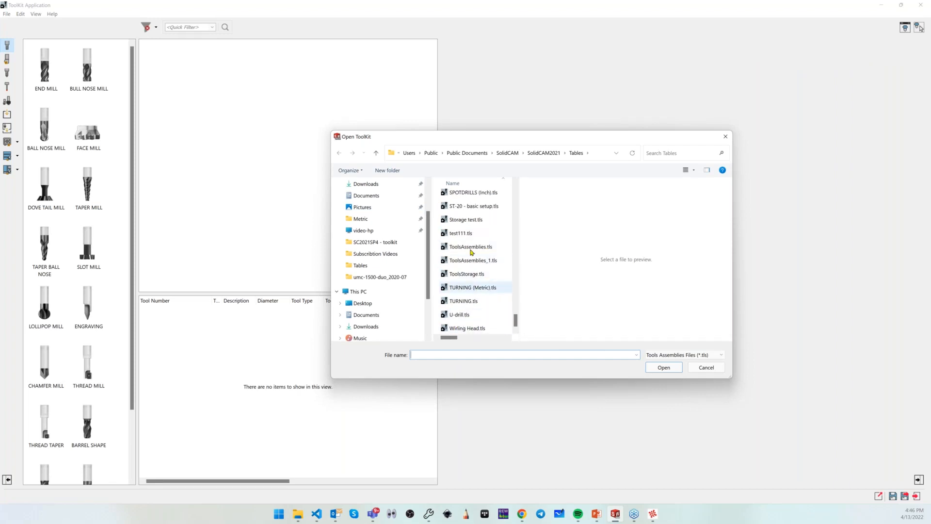
scroll(473, 281, "up", 4)
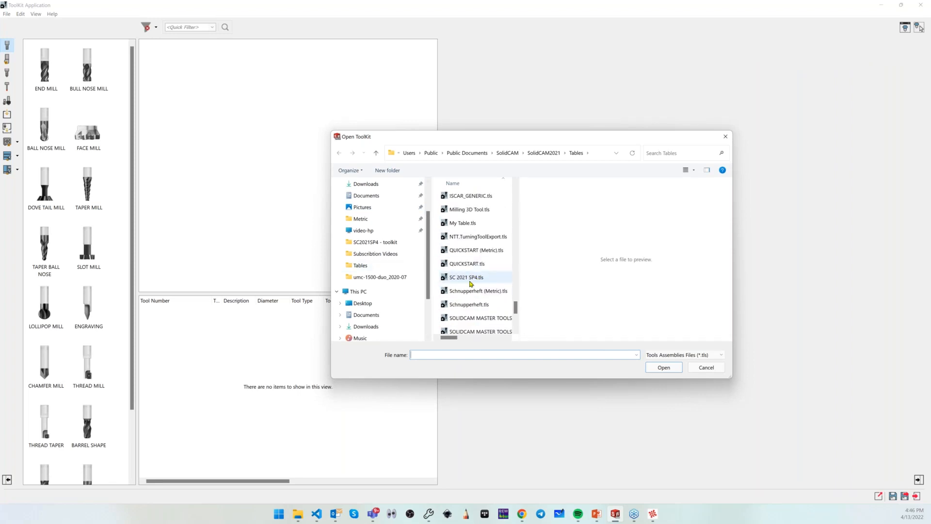
left_click(466, 276)
left_click(662, 367)
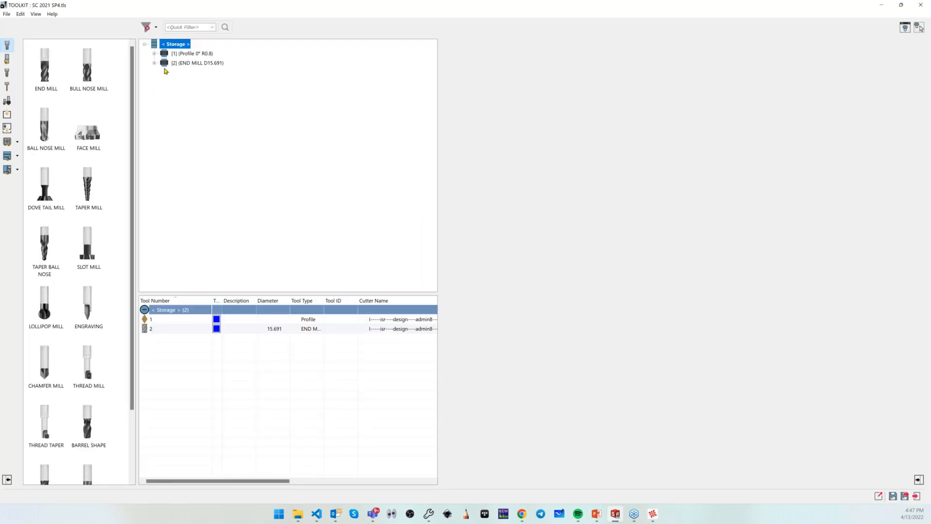
- Expand tool 2, the END MILL D15.691, and inspect its 3D assembly in the Tool Viewer
left_click(154, 63)
left_click(196, 63)
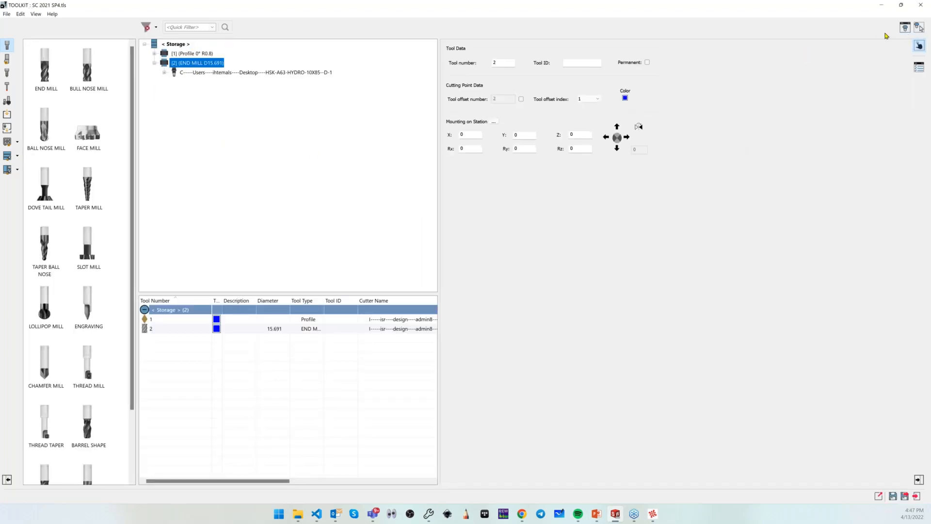
left_click(905, 28)
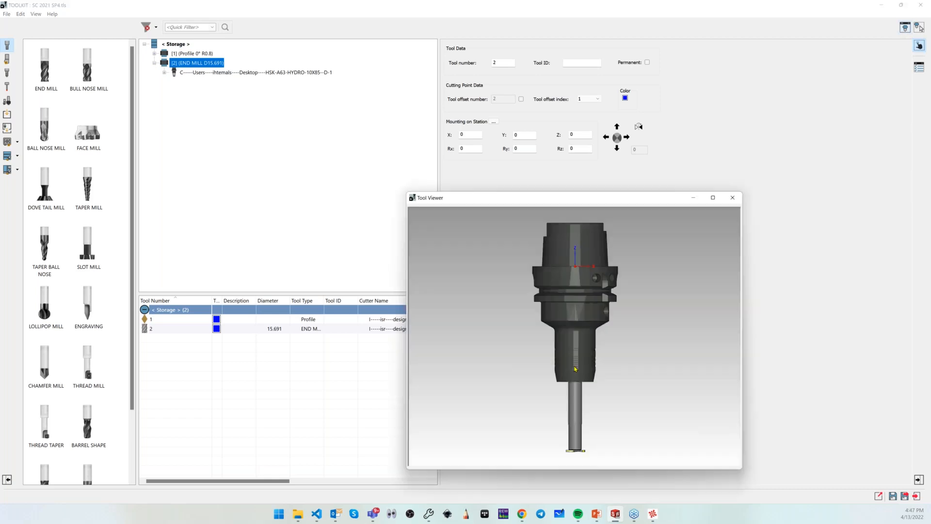
middle_click_drag(559, 346, 538, 346)
- Set the mounting rotation Rz of the 3102601-D-B-1 component under tool 2's HSK-A63 holder to -88
left_click(154, 63)
left_click(155, 63)
left_click(165, 73)
left_click(204, 82)
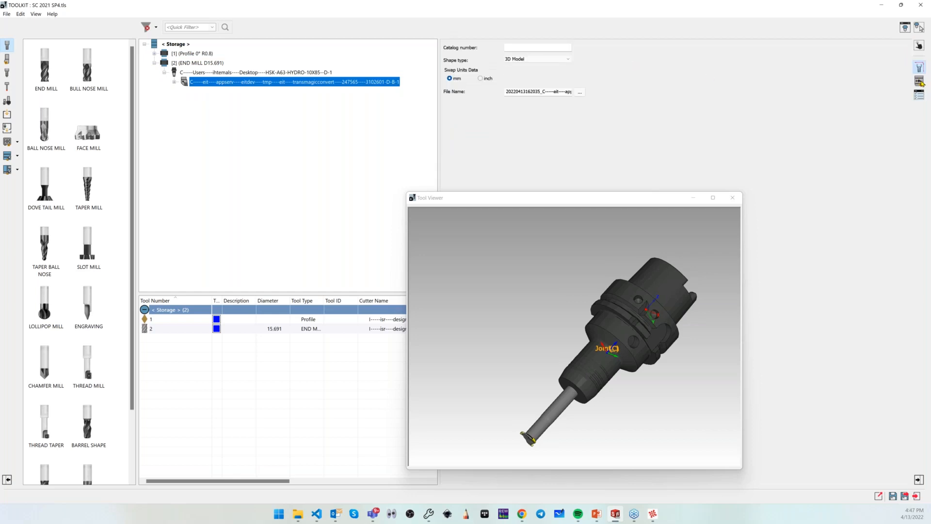
left_click(919, 81)
double_click(579, 84)
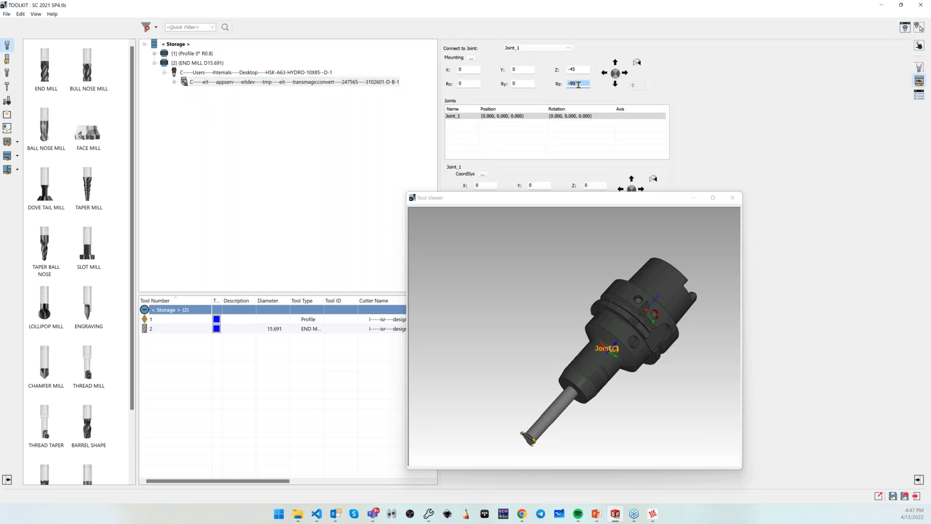
type("-110")
key("BackSpace")
key("BackSpace")
key("BackSpace")
type("90")
left_click_drag(583, 84, 562, 84)
left_click(225, 72)
left_click(211, 82)
left_click(590, 284)
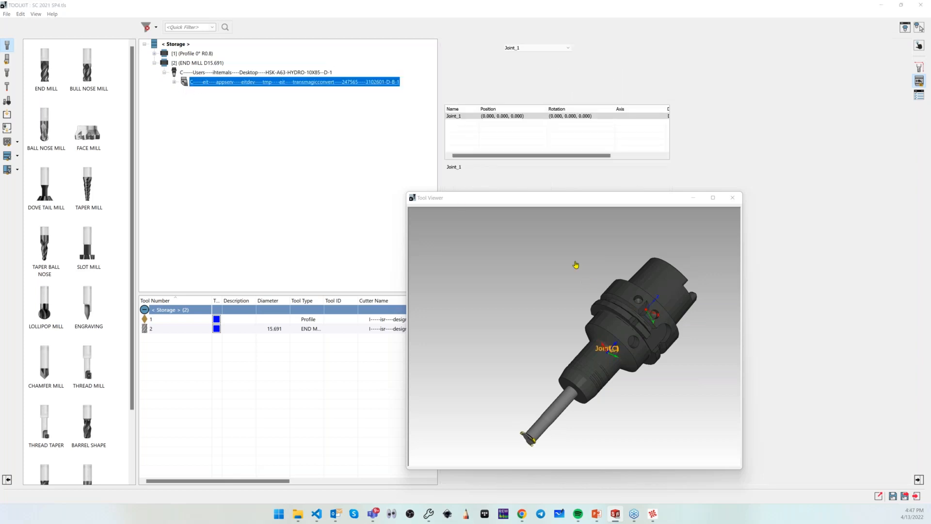
left_click(175, 83)
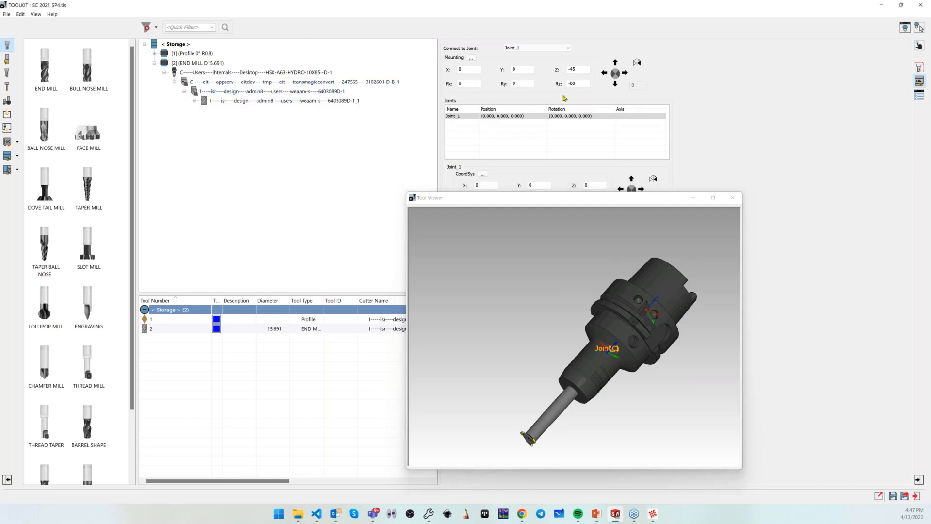
- Try different mounting Z offsets between -35 and -135 for the 3102601-D-B-1 component, watching it shift in the Tool Viewer
double_click(582, 69)
type("-85")
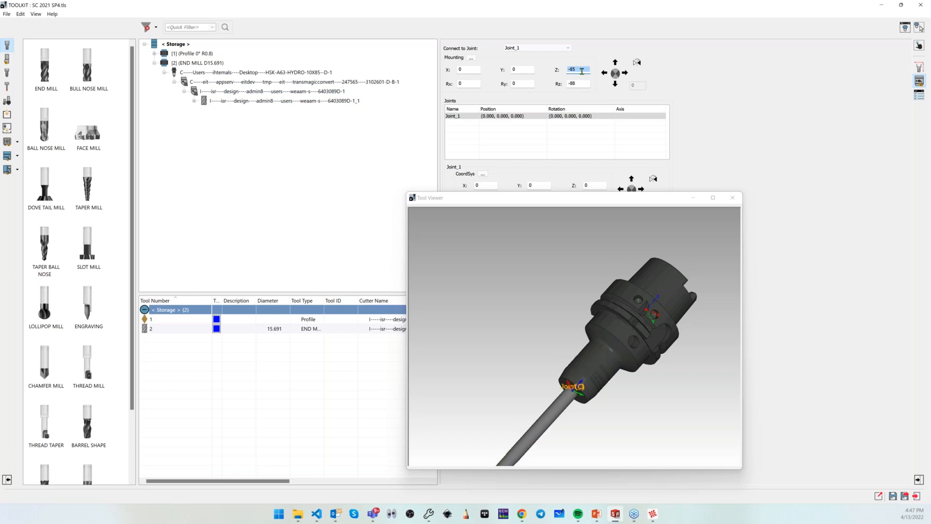
scroll(580, 70, "up", 2)
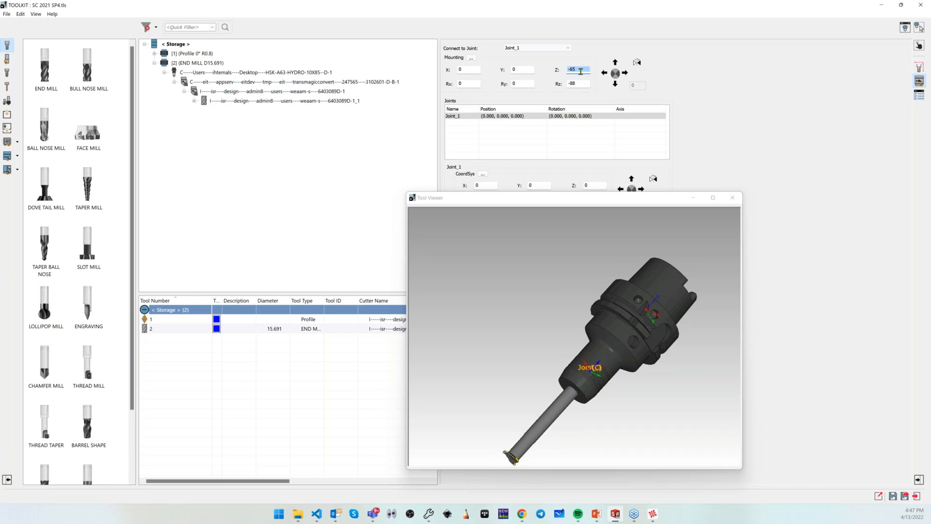
scroll(580, 71, "up", 3)
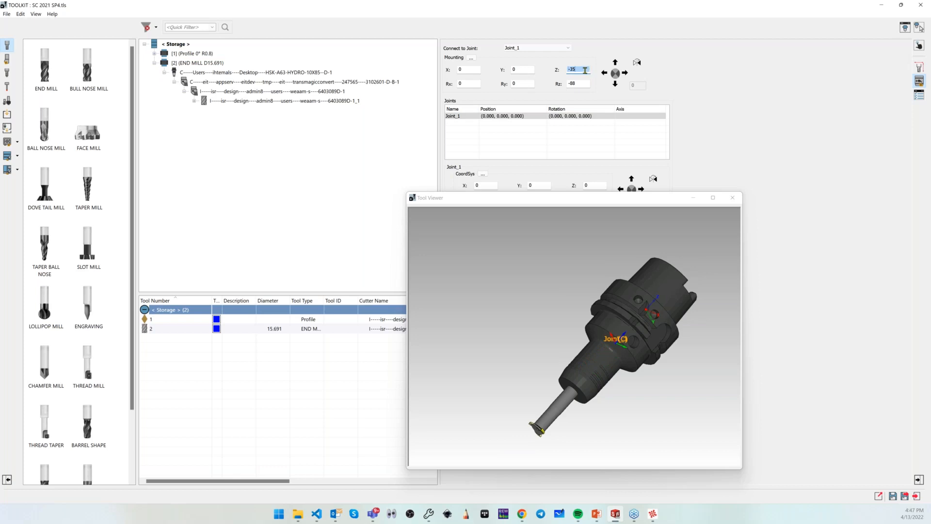
scroll(584, 70, "down", 10)
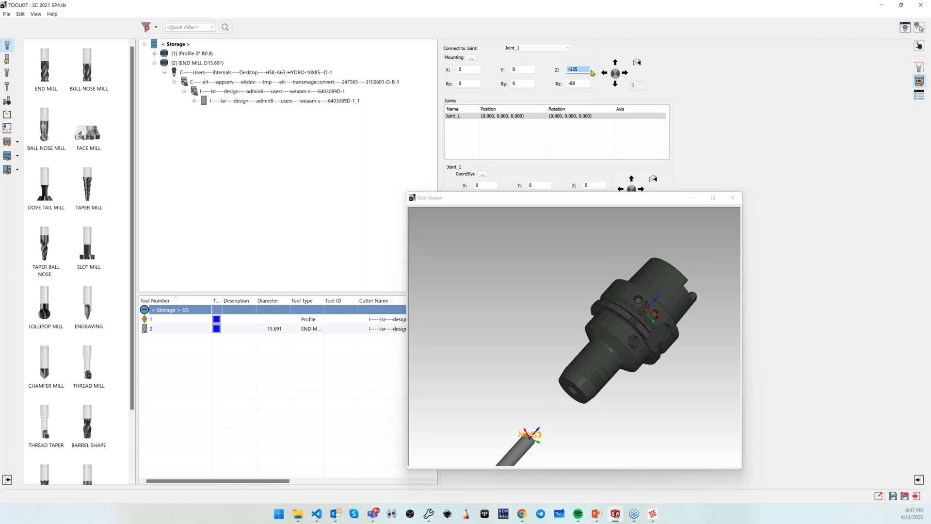
scroll(581, 70, "up", 10)
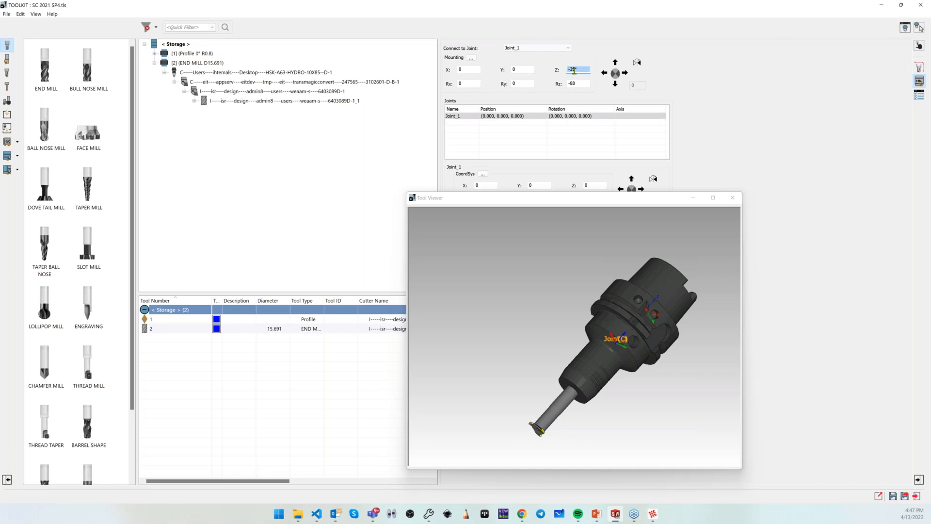
scroll(576, 71, "down", 1)
scroll(579, 70, "down", 1)
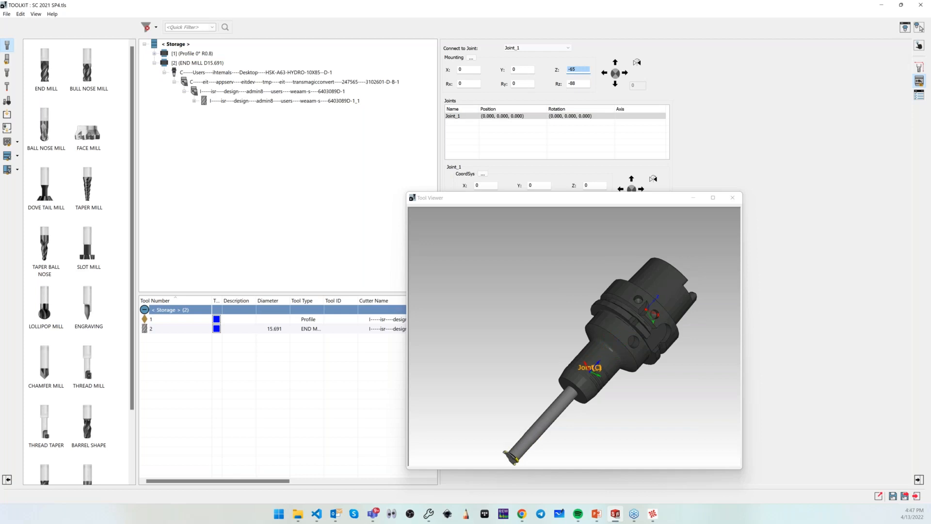
scroll(578, 69, "up", 1)
scroll(581, 70, "down", 2)
scroll(584, 71, "up", 1)
scroll(582, 70, "down", 1)
scroll(581, 71, "down", 2)
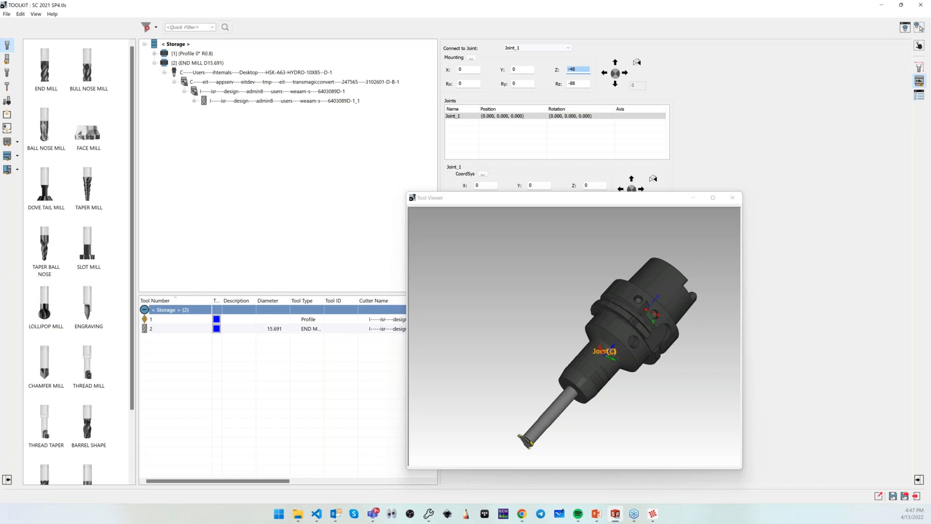
- Set the 3102601-D-B-1 component's mounting Z offset to -48.1 and inspect the assembly in the Tool Viewer
double_click(588, 72)
type("-47.8")
double_click(586, 69)
type("-48.1")
key("Return")
left_click(512, 456)
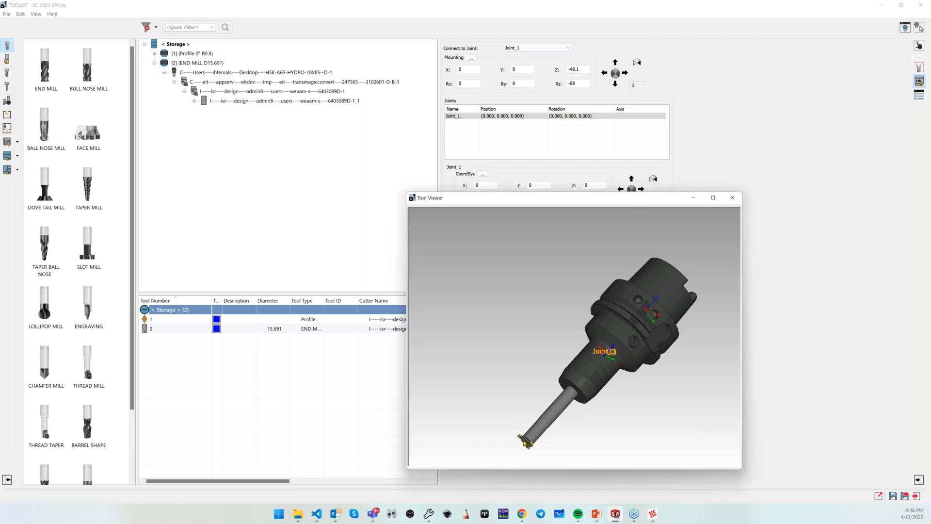
middle_click_drag(572, 398, 581, 378)
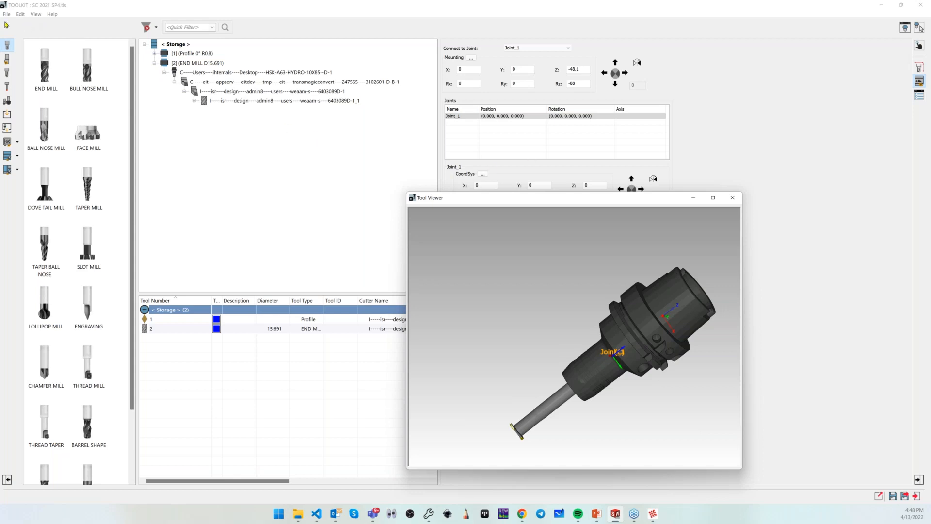
- Export the tool storage to a Tools Components file (*.tlv) named "Storage to tlv" in the Tables folder
left_click(7, 16)
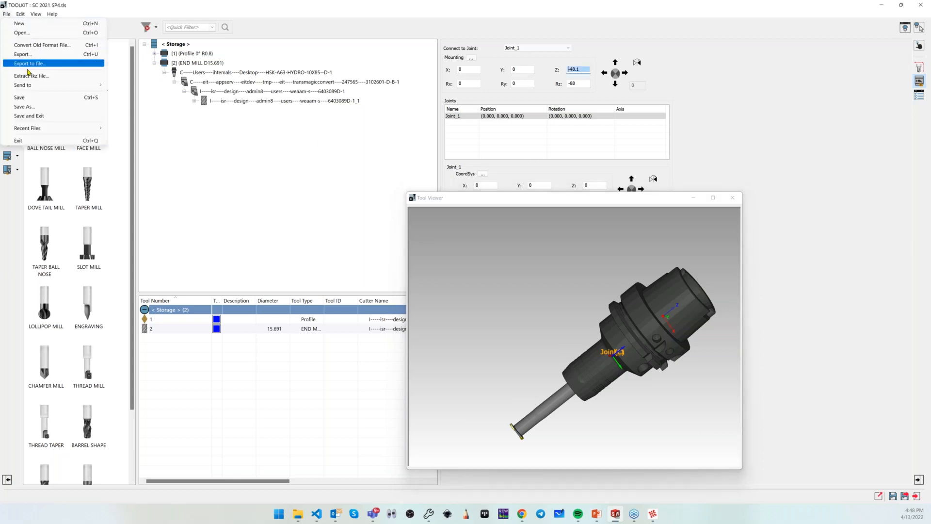
mouse_move(36, 87)
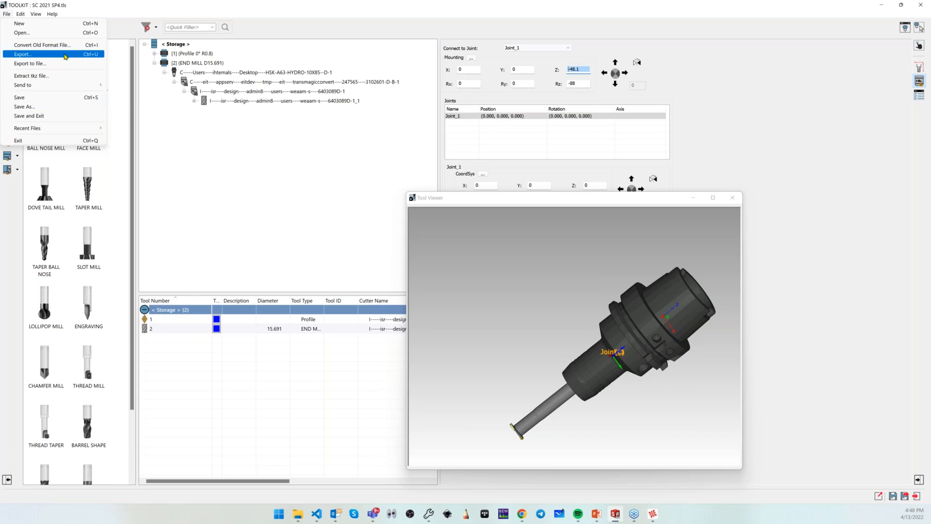
left_click(65, 56)
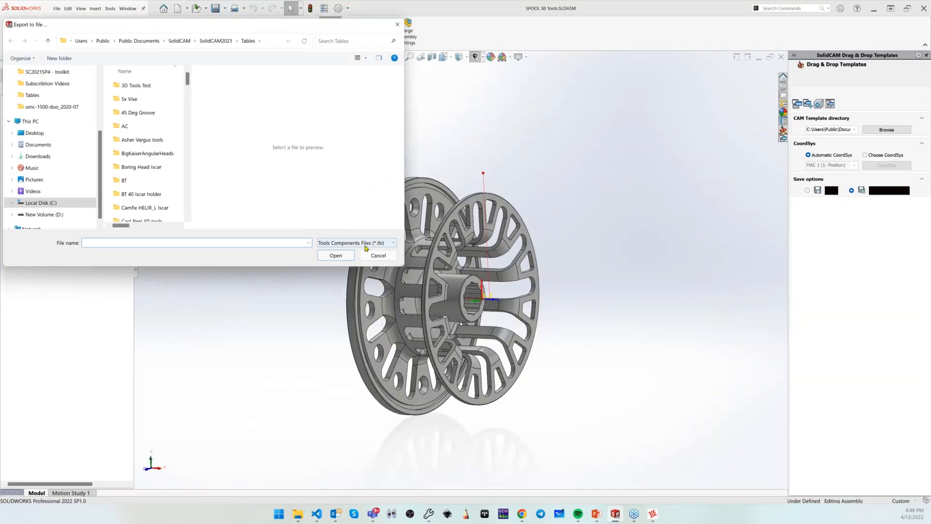
left_click(368, 243)
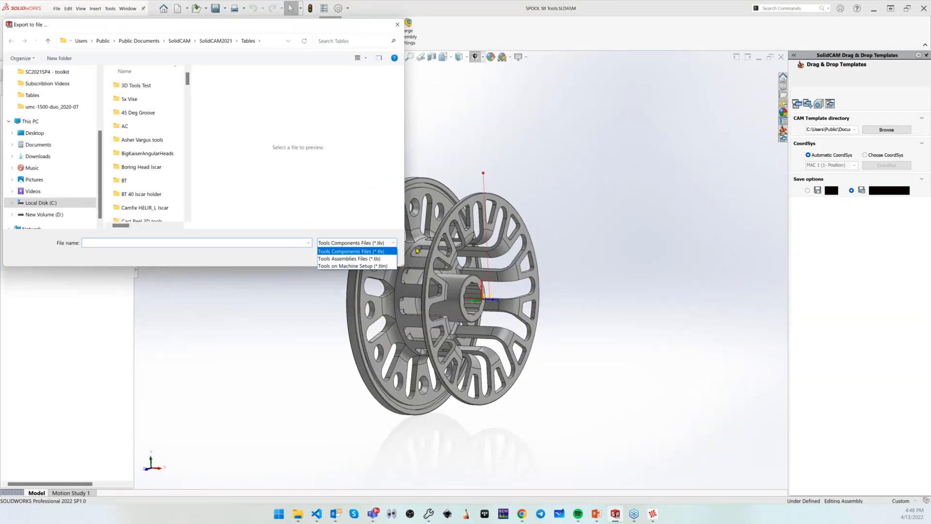
left_click(381, 252)
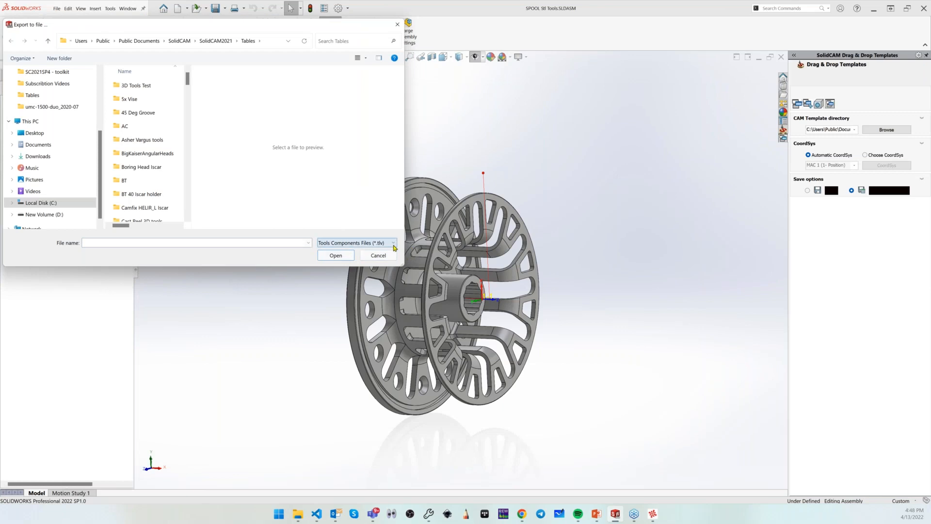
left_click(116, 243)
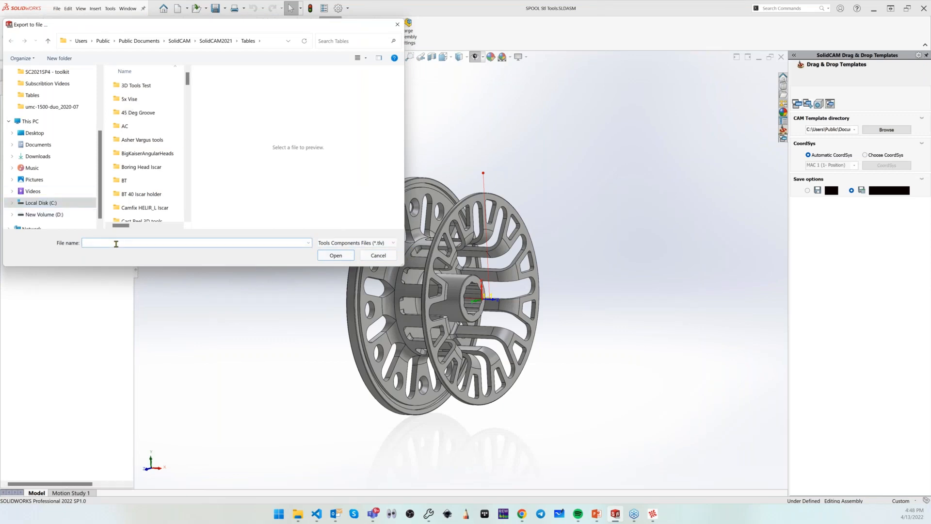
type("Storage ")
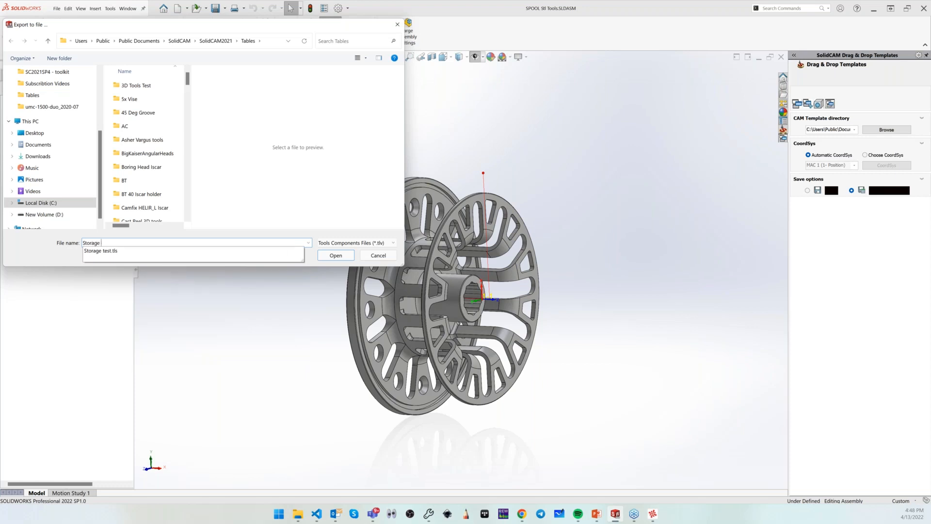
type("to tlv")
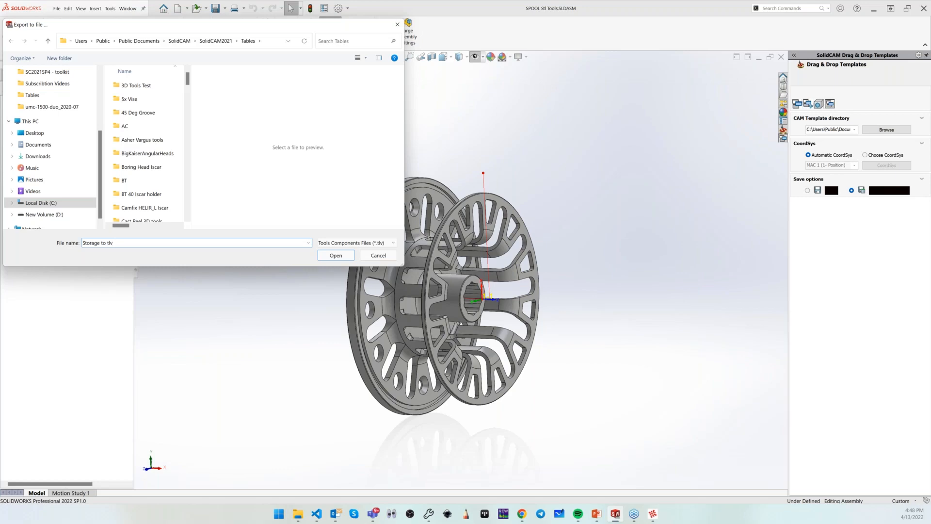
key("Return")
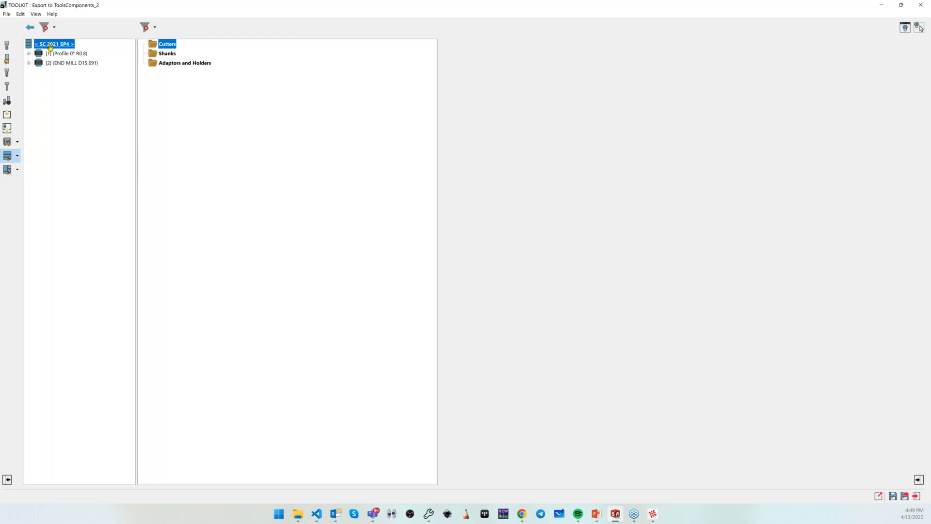
- Expand the END MILL D15.691 assembly and add its HSK-A63-HYDRO-10X85 holder to Adaptors and Holders in the component library
left_click(28, 63)
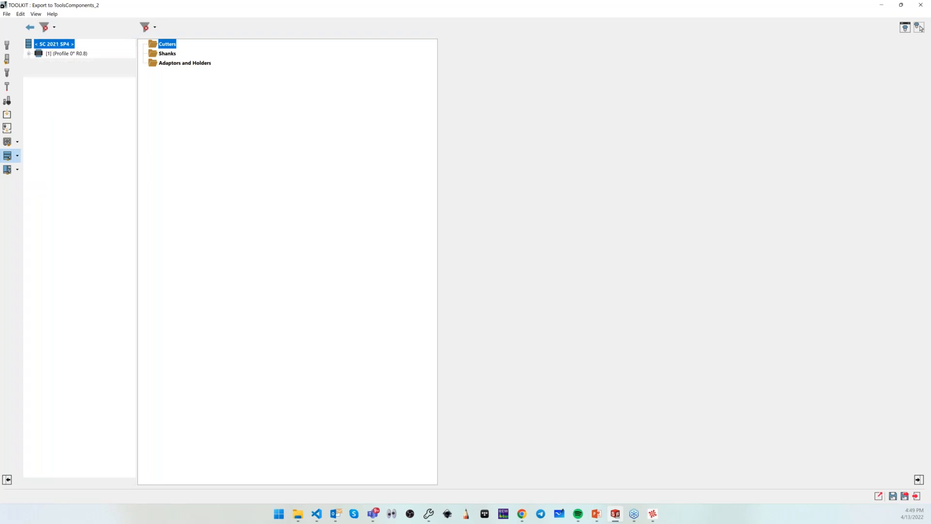
left_click(29, 54)
left_click(39, 82)
left_click(49, 91)
left_click(58, 100)
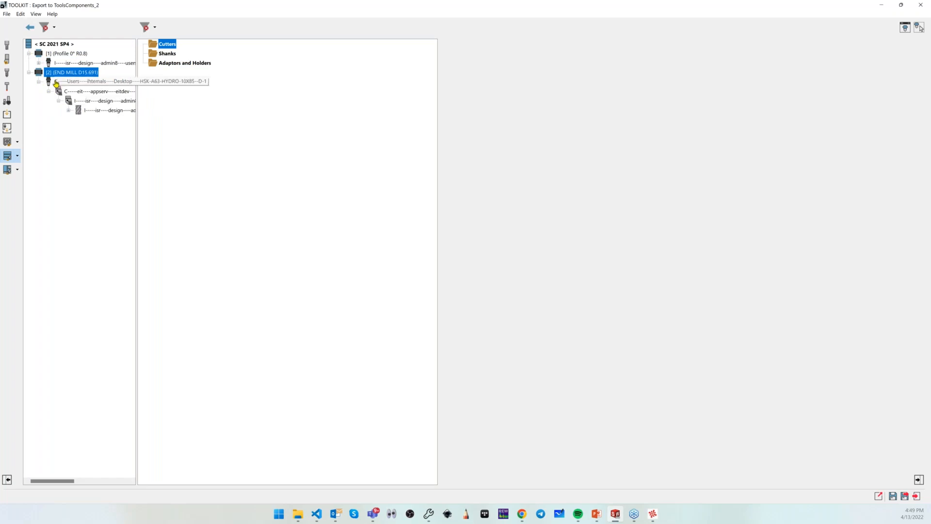
left_click(64, 83)
left_click_drag(65, 83, 189, 64)
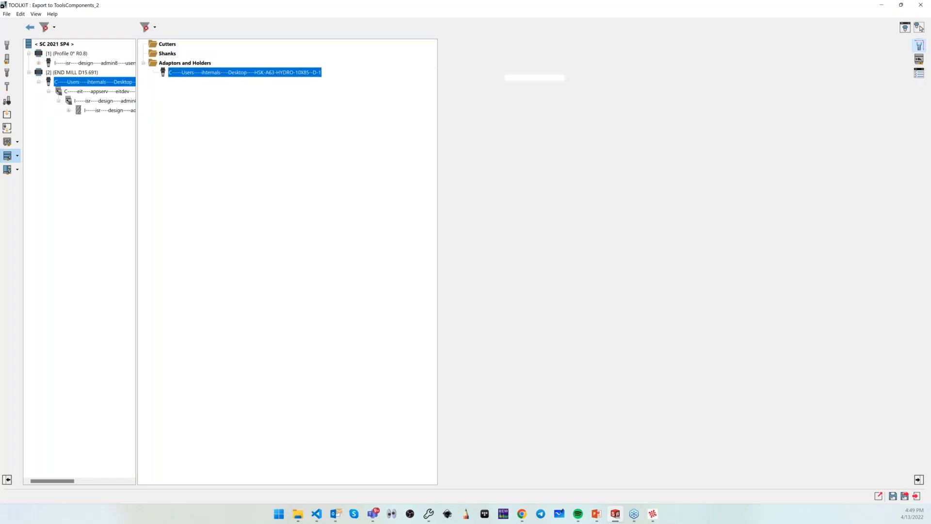
- Expand the Profile 0° R0.8 tool's assembly and add its 4505046D-1 holder to Adaptors and Holders
double_click(50, 63)
left_click(49, 72)
left_click(58, 81)
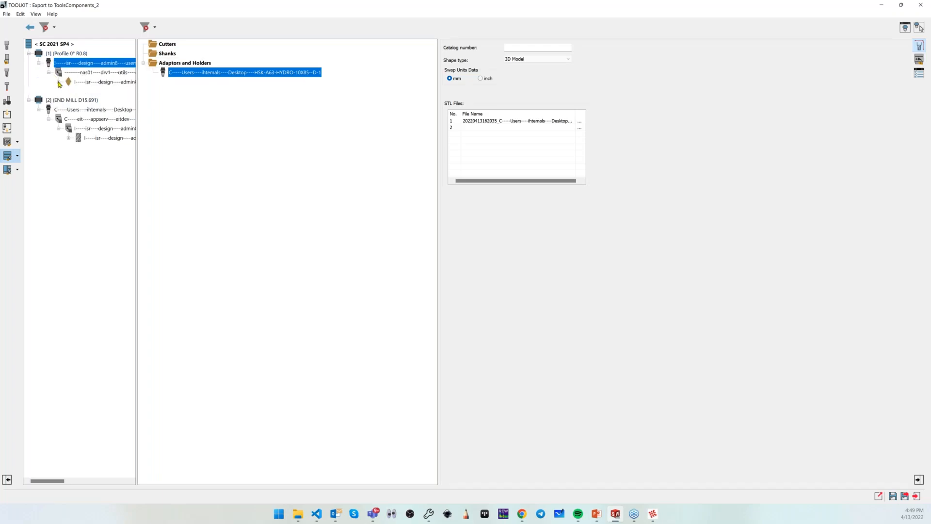
left_click(59, 82)
left_click_drag(57, 63, 186, 64)
- Add the 3102601-D-B-1 and nas01 components to Shanks, and the 6403089D-1_1 and 5507507-D-M-1 cutters to Cutters
left_click_drag(68, 120, 165, 53)
left_click_drag(80, 73, 164, 56)
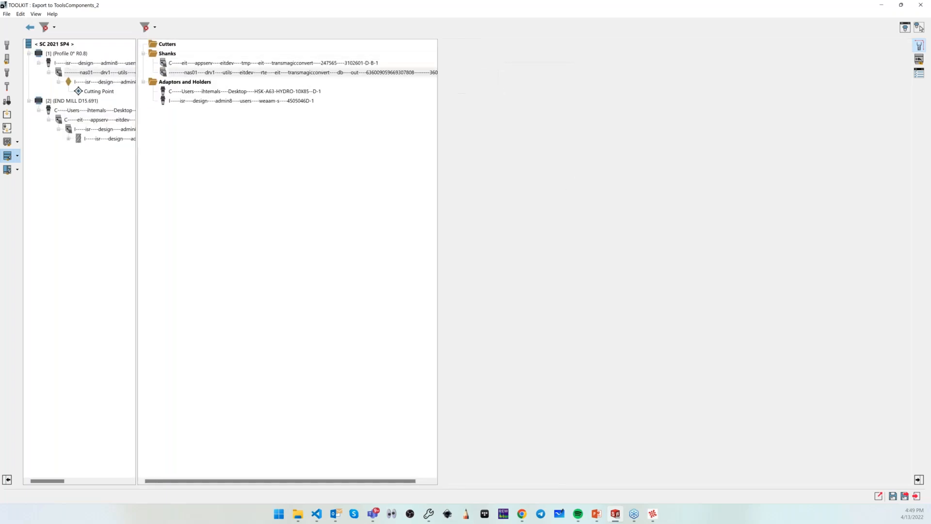
left_click_drag(84, 139, 166, 45)
left_click_drag(80, 91, 107, 92)
left_click_drag(75, 81, 176, 47)
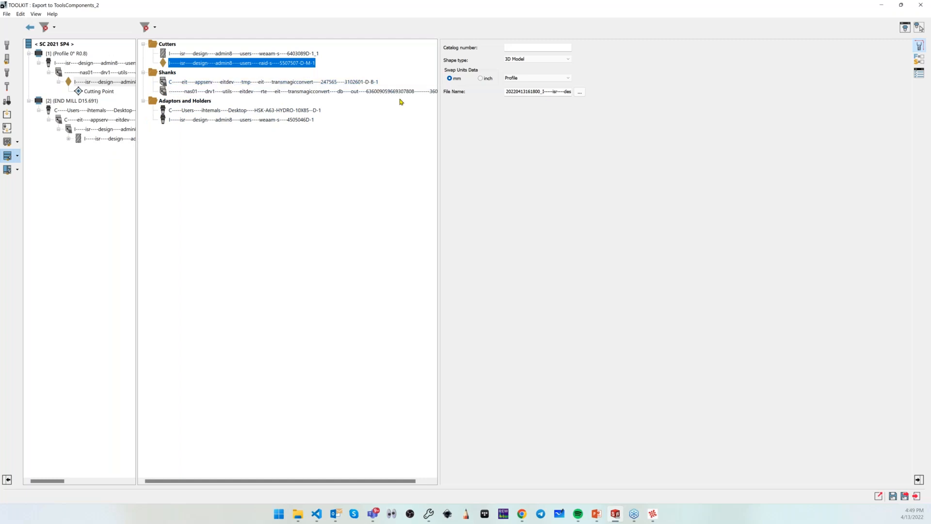
- Shorten the first shank's long path-based name to 3102601-D-B-1
left_click(295, 82)
left_click(295, 82)
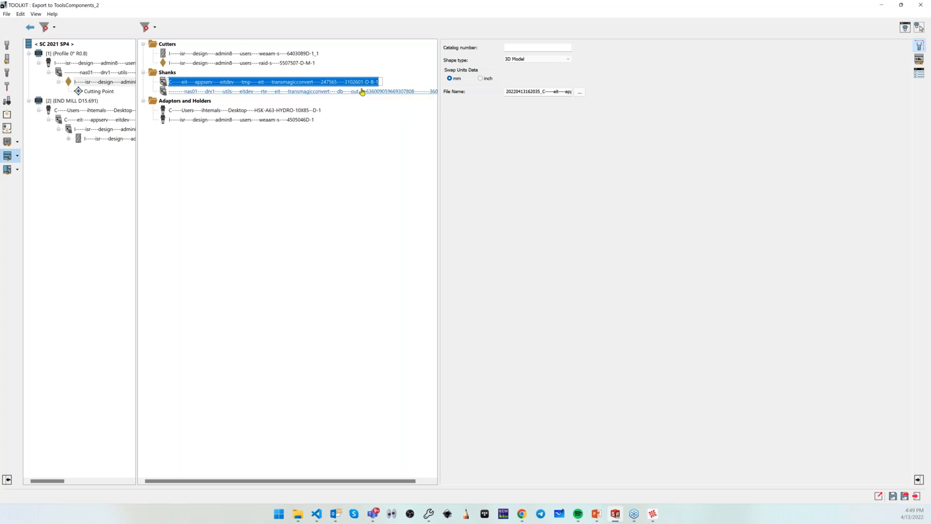
left_click_drag(345, 82, 137, 72)
key("BackSpace")
key("Return")
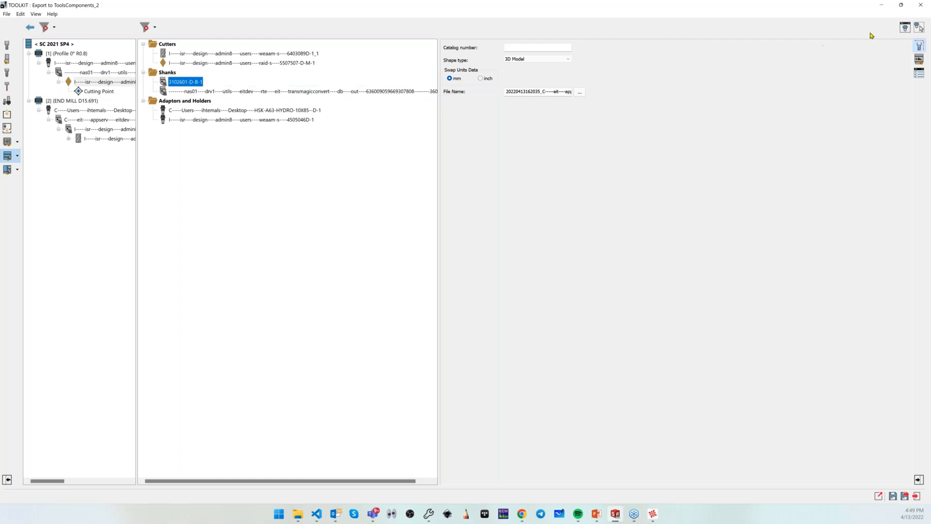
- Inspect the 3D models of the exported shanks, holders and cutters one by one in the Tool Viewer
left_click(906, 30)
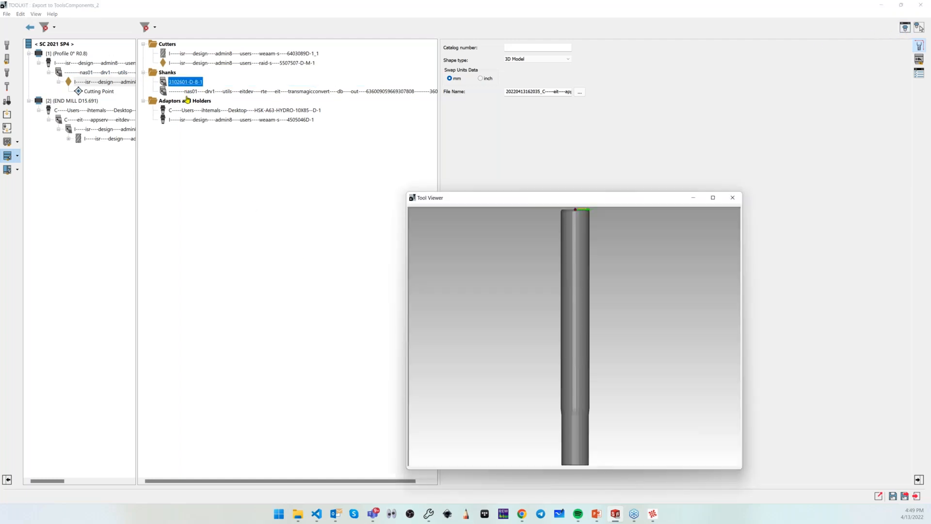
left_click(205, 93)
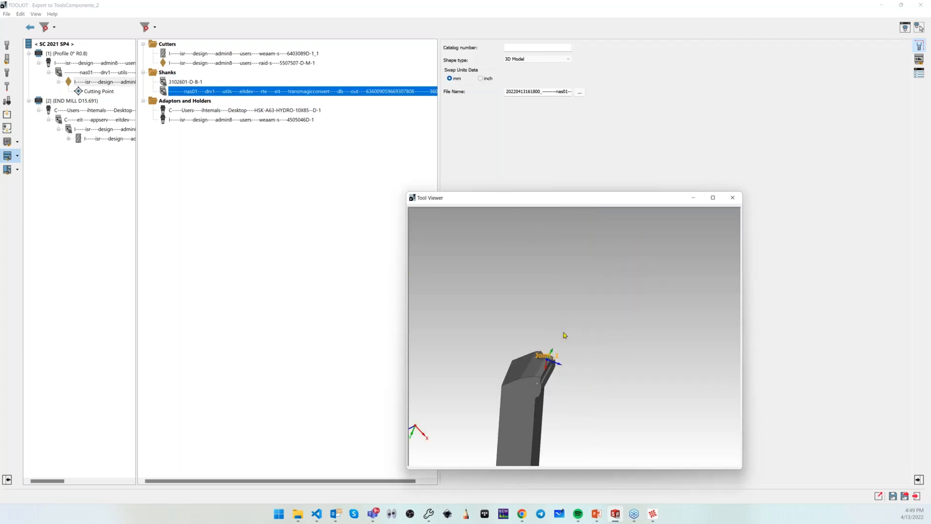
left_click(210, 111)
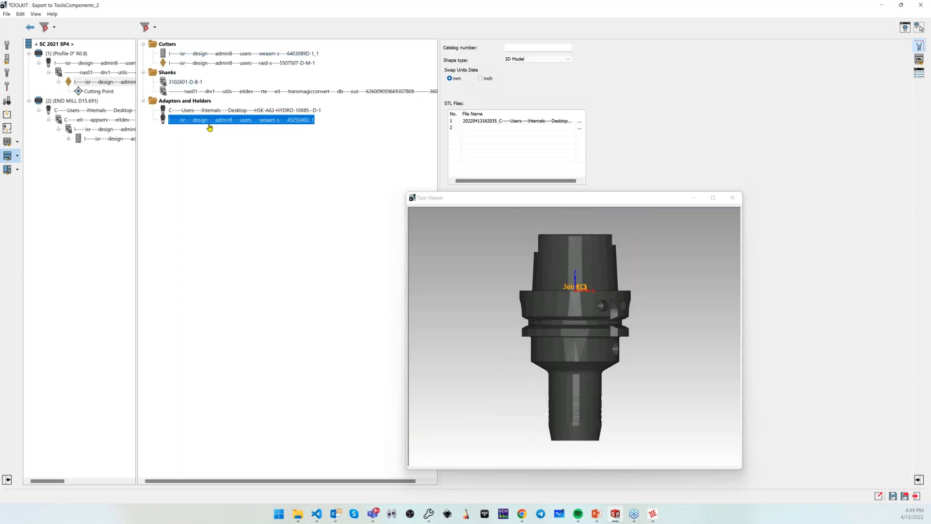
left_click(211, 119)
left_click(193, 54)
left_click(193, 64)
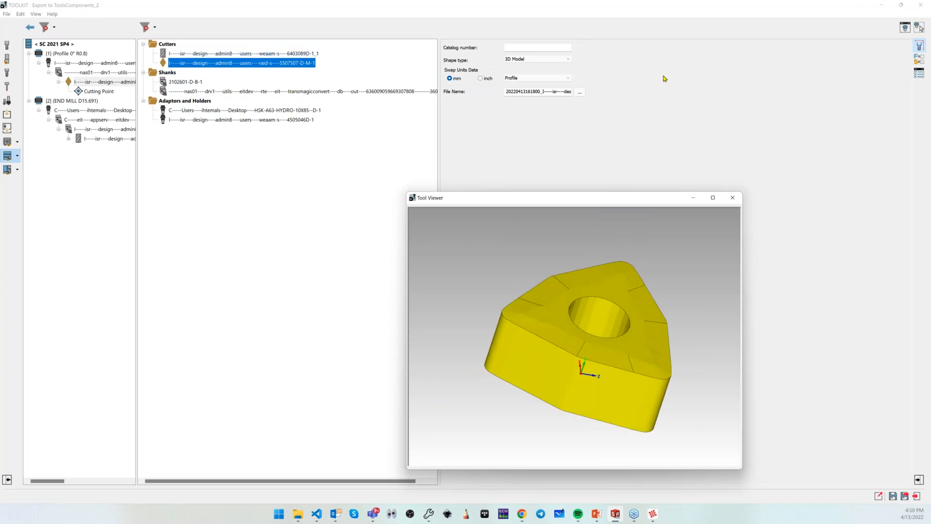
- Save the exported component library and close the ToolKit window
left_click(7, 18)
left_click(7, 16)
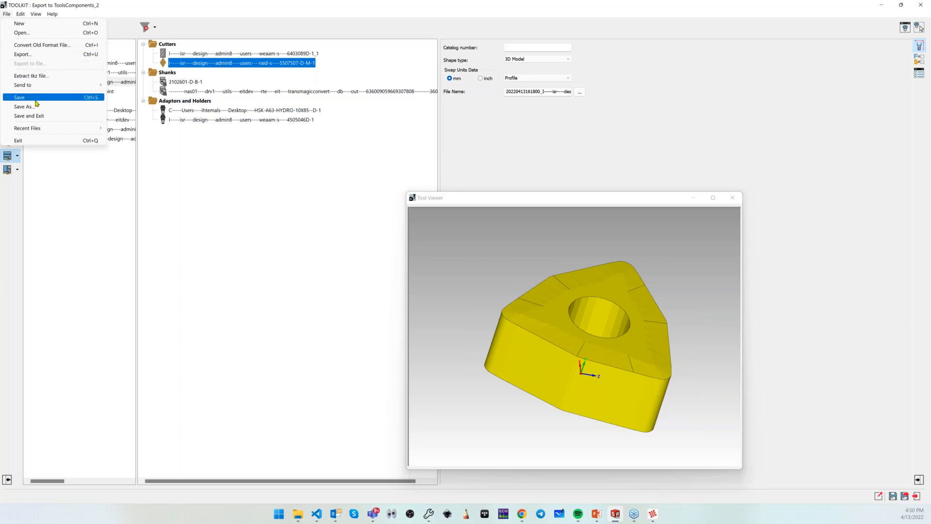
left_click(39, 99)
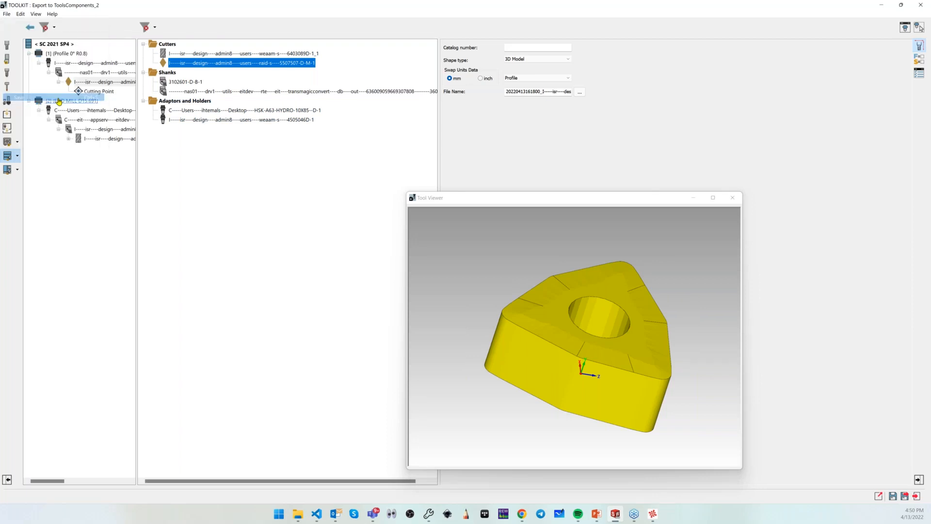
left_click_drag(648, 202, 585, 209)
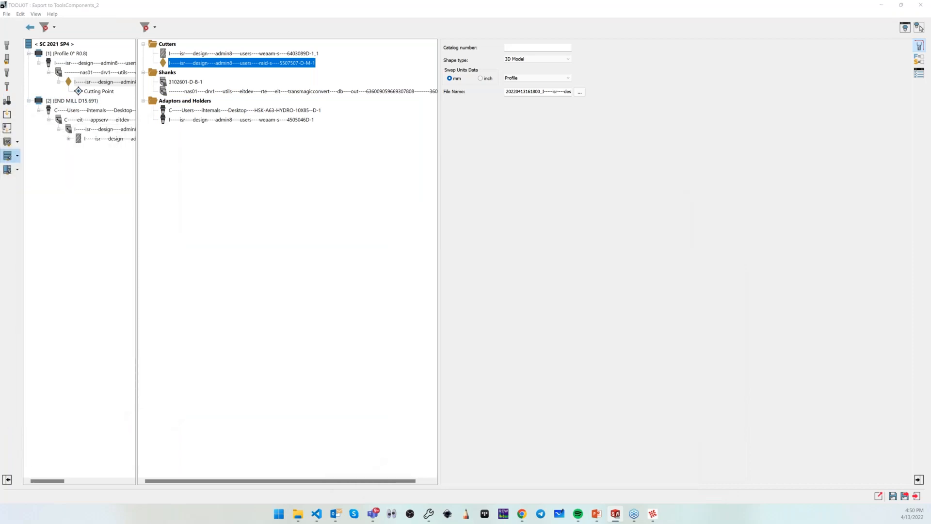
left_click(921, 4)
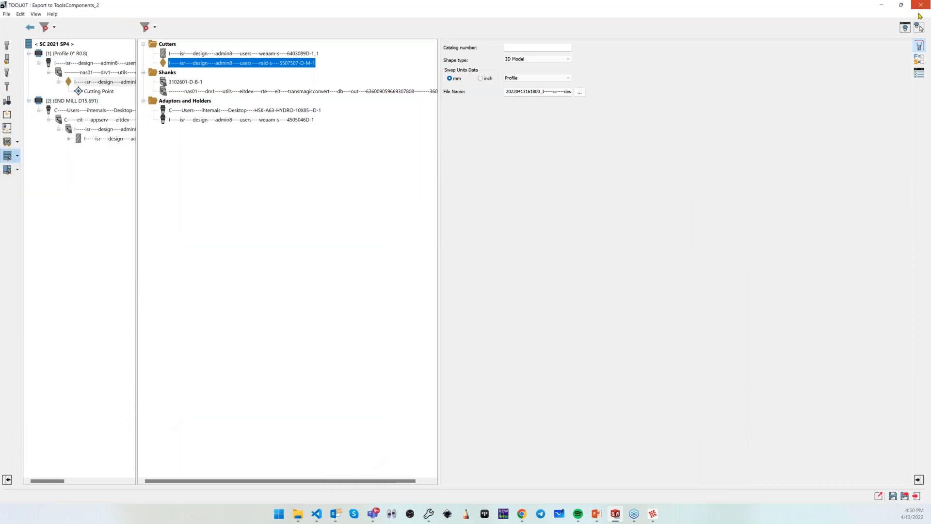